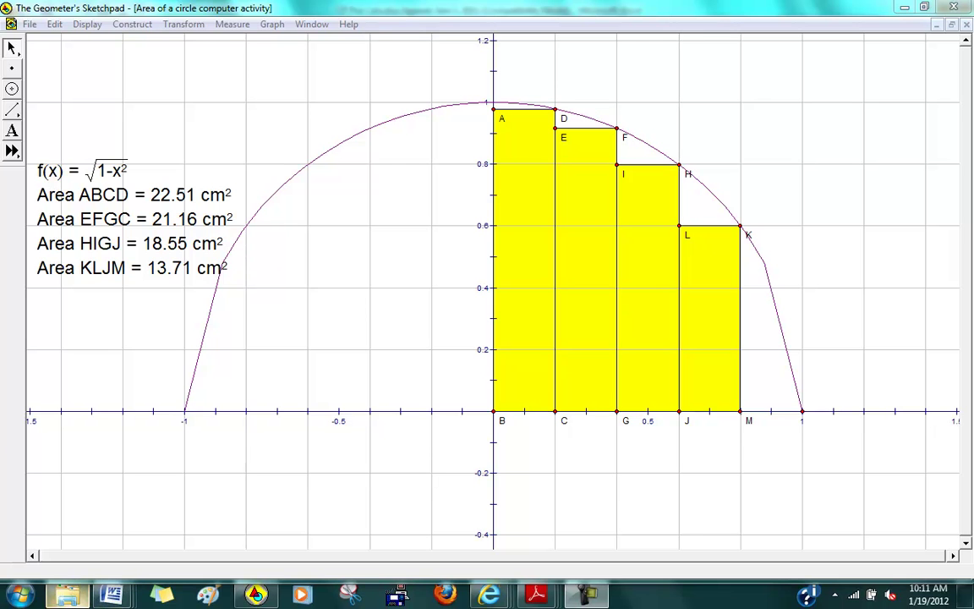
- Switch to Word and create a new blank document
{"action": "mouse_move", "coordinate": [111, 595]}
{"action": "left_click", "coordinate": [99, 539]}
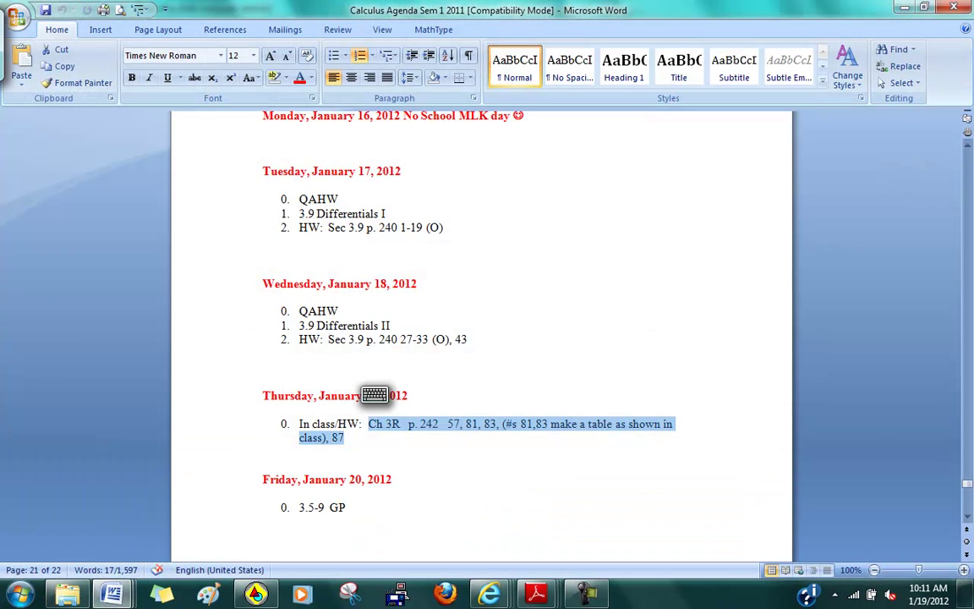
{"action": "left_click", "coordinate": [17, 17]}
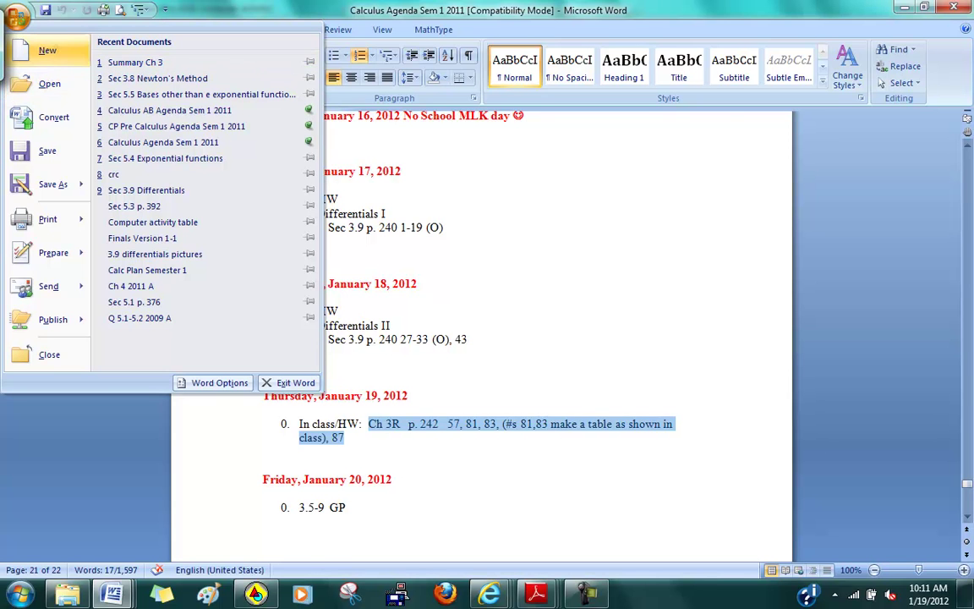
{"action": "left_click", "coordinate": [47, 50]}
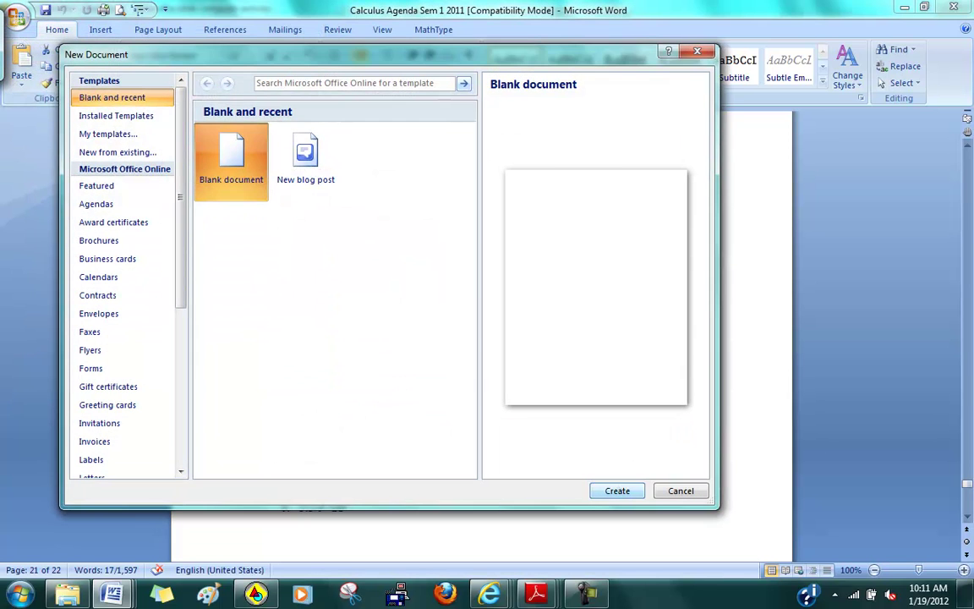
{"action": "left_click", "coordinate": [637, 489]}
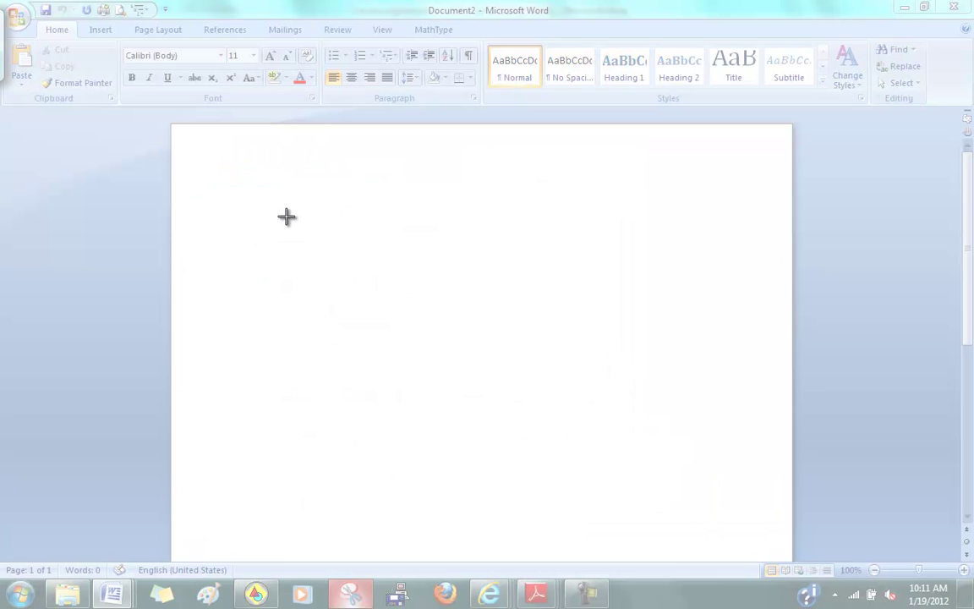
- Snip the blank page with the Snipping Tool and handwrite the circle area formula, area = πr², on it with the pen
{"action": "left_click_drag", "start_coordinate": [282, 191], "coordinate": [353, 437]}
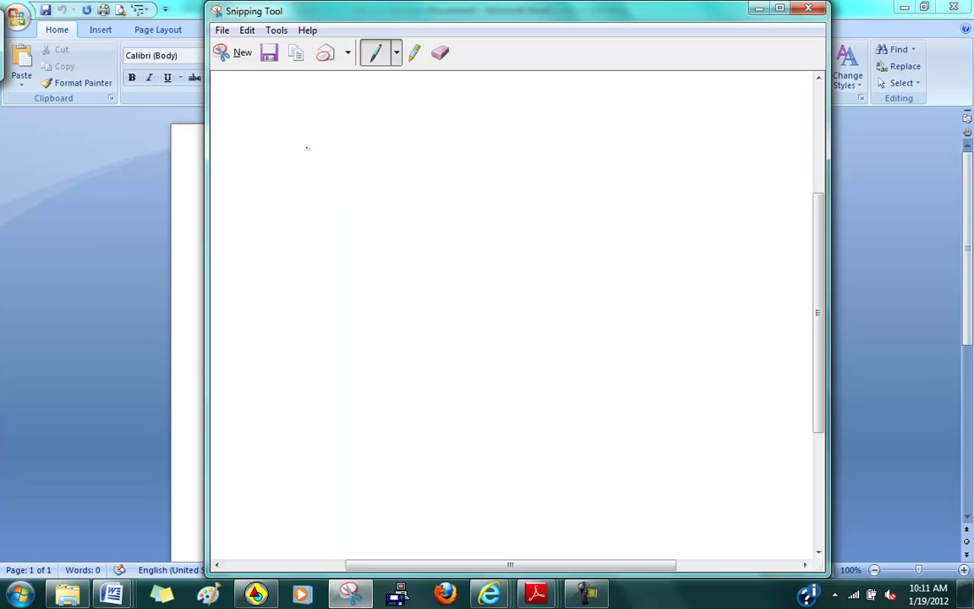
{"action": "mouse_move", "coordinate": [314, 137]}
{"action": "left_mouse_down"}
{"action": "mouse_move", "coordinate": [344, 164]}
{"action": "mouse_move", "coordinate": [392, 152]}
{"action": "mouse_move", "coordinate": [445, 164]}
{"action": "mouse_move", "coordinate": [496, 155]}
{"action": "mouse_move", "coordinate": [543, 128]}
{"action": "mouse_move", "coordinate": [560, 155]}
{"action": "mouse_move", "coordinate": [574, 132]}
{"action": "left_mouse_up"}
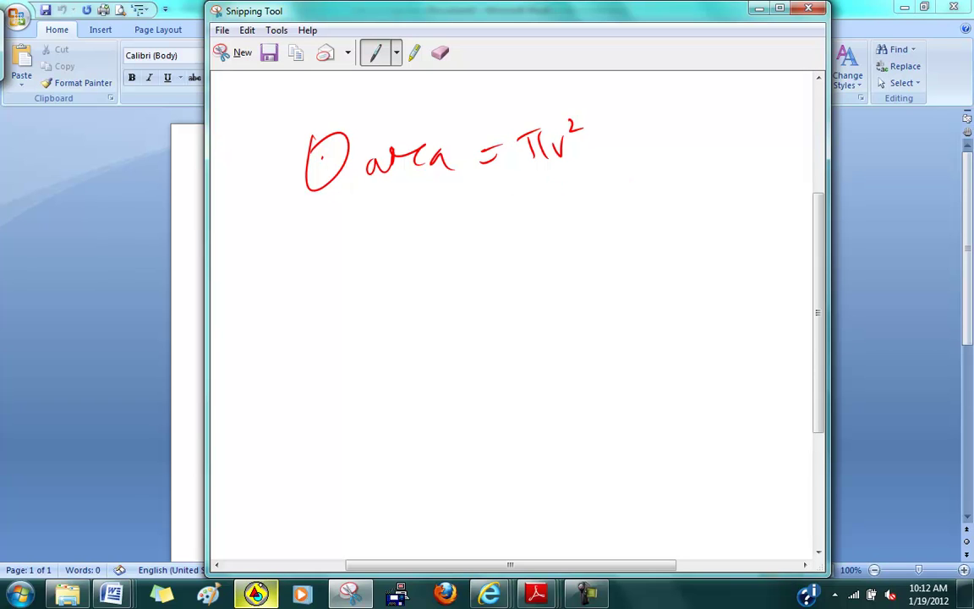
- Look at the semicircle sketch in The Geometer's Sketchpad and return to the handwritten notes in the Snipping Tool
{"action": "mouse_move", "coordinate": [256, 595]}
{"action": "left_click", "coordinate": [234, 525]}
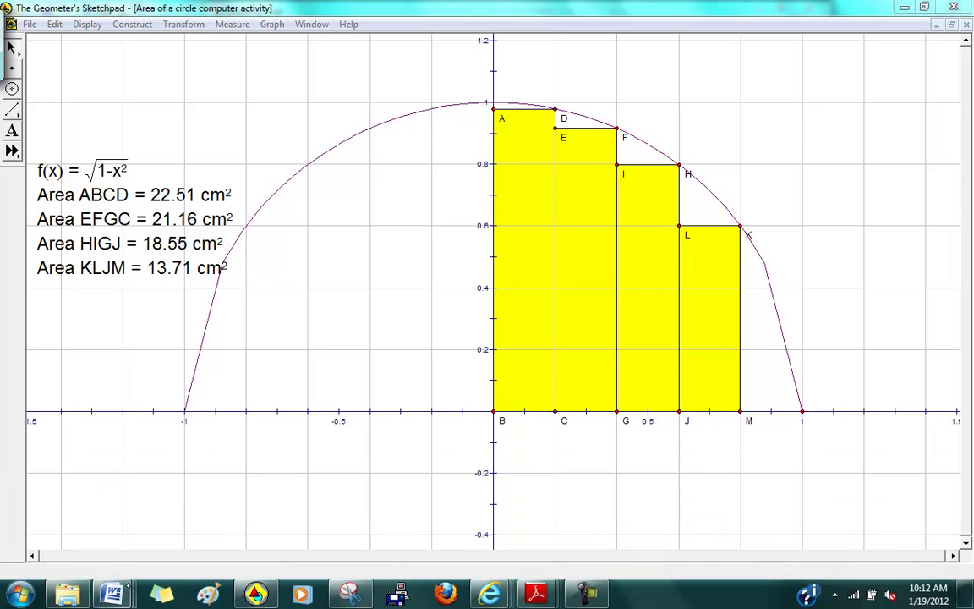
{"action": "mouse_move", "coordinate": [111, 594]}
{"action": "left_click", "coordinate": [871, 507]}
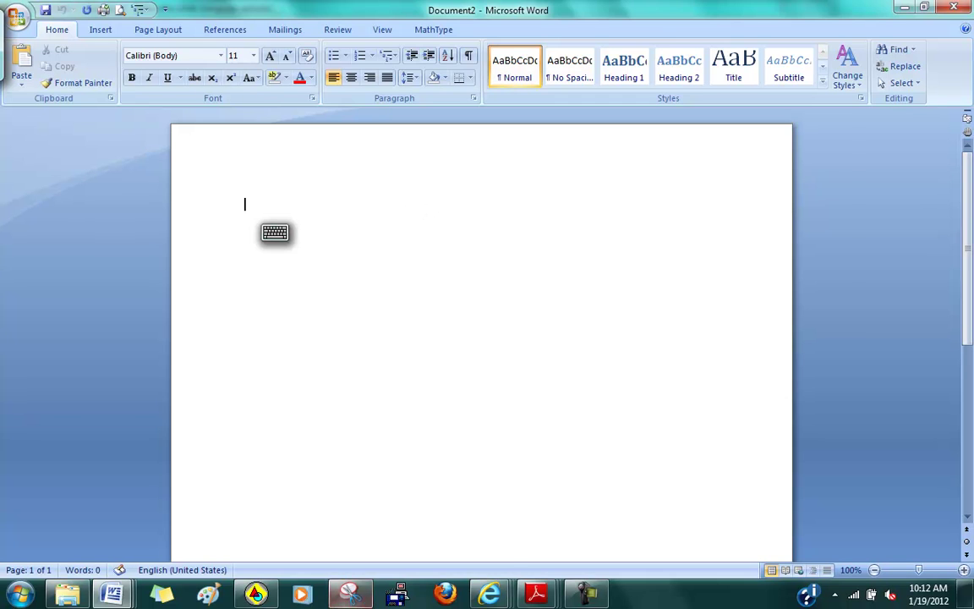
{"action": "left_click", "coordinate": [350, 595]}
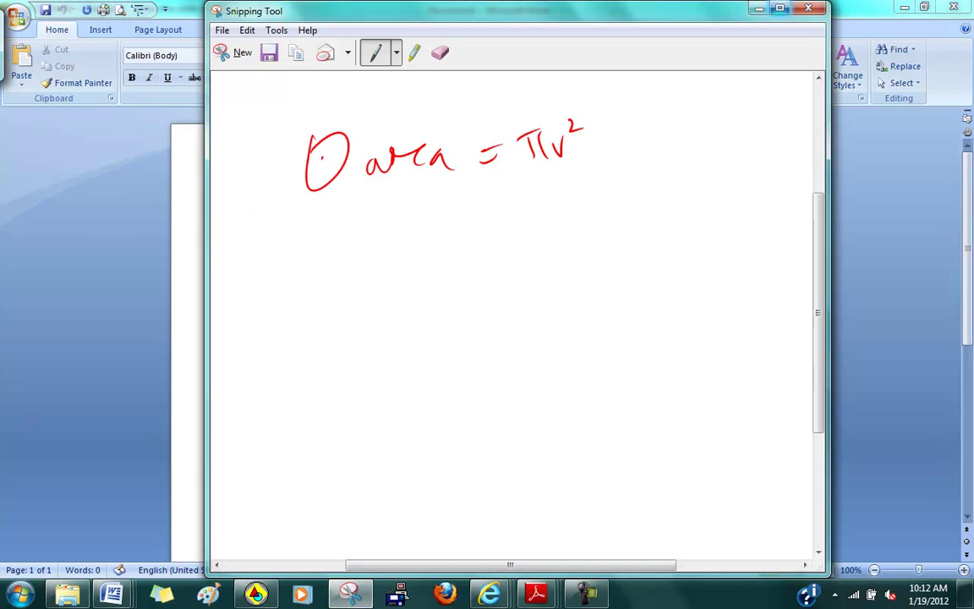
- Maximize the Snipping Tool window and handwrite the unit circle equation x² + y² = 1 below the area formula
{"action": "double_click", "coordinate": [698, 8]}
{"action": "left_click_drag", "start_coordinate": [396, 248], "coordinate": [385, 278]}
{"action": "left_click_drag", "start_coordinate": [383, 250], "coordinate": [400, 269]}
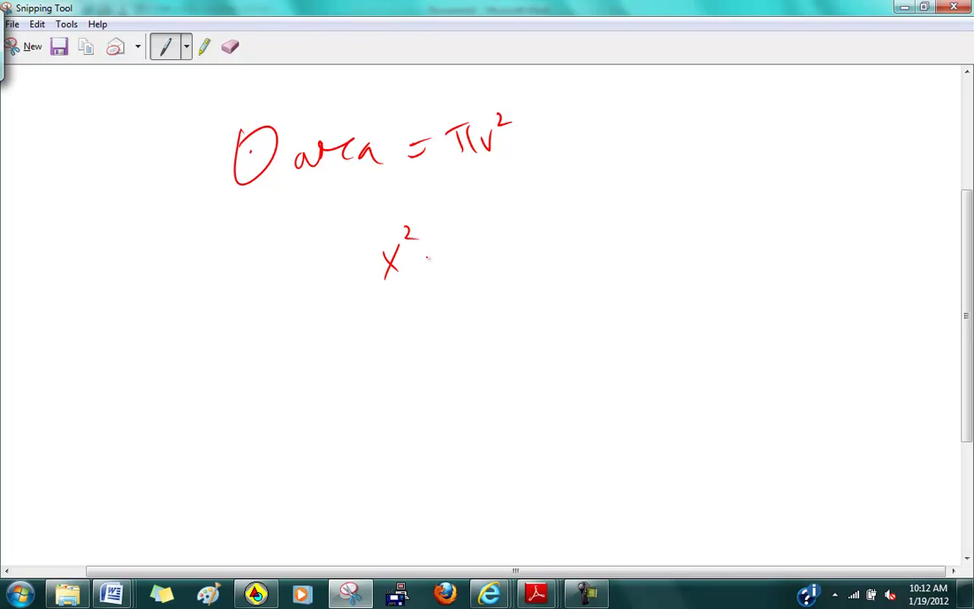
{"action": "left_click_drag", "start_coordinate": [454, 244], "coordinate": [464, 252]}
{"action": "mouse_move", "coordinate": [466, 240]}
{"action": "left_mouse_down"}
{"action": "mouse_move", "coordinate": [467, 271]}
{"action": "mouse_move", "coordinate": [524, 241]}
{"action": "left_mouse_up"}
{"action": "left_click_drag", "start_coordinate": [507, 254], "coordinate": [527, 249]}
{"action": "left_click_drag", "start_coordinate": [558, 216], "coordinate": [564, 244]}
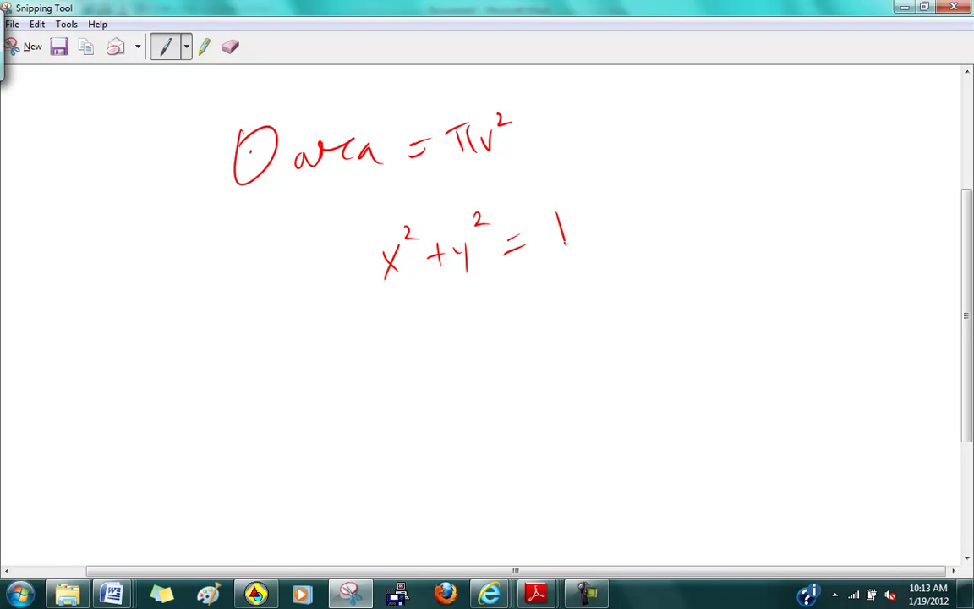
- Handwrite y² = 1 − x² below the circle equation
{"action": "mouse_move", "coordinate": [472, 315]}
{"action": "left_mouse_down"}
{"action": "mouse_move", "coordinate": [483, 312]}
{"action": "mouse_move", "coordinate": [491, 345]}
{"action": "left_mouse_up"}
{"action": "left_click_drag", "start_coordinate": [494, 293], "coordinate": [534, 310]}
{"action": "mouse_move", "coordinate": [568, 287]}
{"action": "left_mouse_down"}
{"action": "mouse_move", "coordinate": [571, 305]}
{"action": "mouse_move", "coordinate": [612, 288]}
{"action": "left_mouse_up"}
{"action": "left_click_drag", "start_coordinate": [631, 282], "coordinate": [626, 296]}
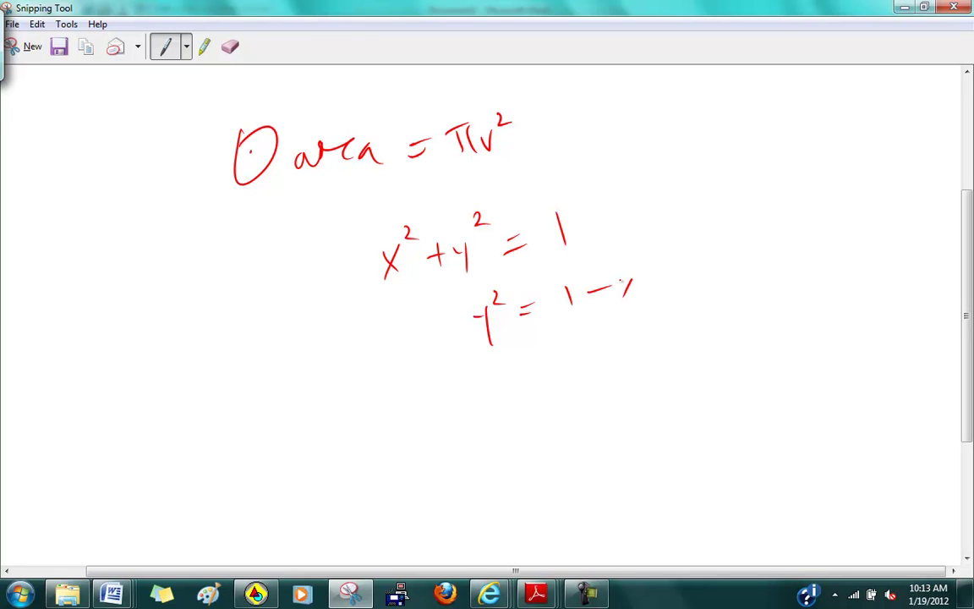
- Handwrite y = ±√(1 − x²) as the last line and erase the lower stroke of its ± sign
{"action": "left_click_drag", "start_coordinate": [508, 386], "coordinate": [509, 420]}
{"action": "left_click_drag", "start_coordinate": [520, 403], "coordinate": [541, 404]}
{"action": "left_click_drag", "start_coordinate": [572, 365], "coordinate": [573, 388]}
{"action": "mouse_move", "coordinate": [560, 384]}
{"action": "left_mouse_down"}
{"action": "mouse_move", "coordinate": [582, 380]}
{"action": "mouse_move", "coordinate": [587, 393]}
{"action": "mouse_move", "coordinate": [719, 312]}
{"action": "left_mouse_up"}
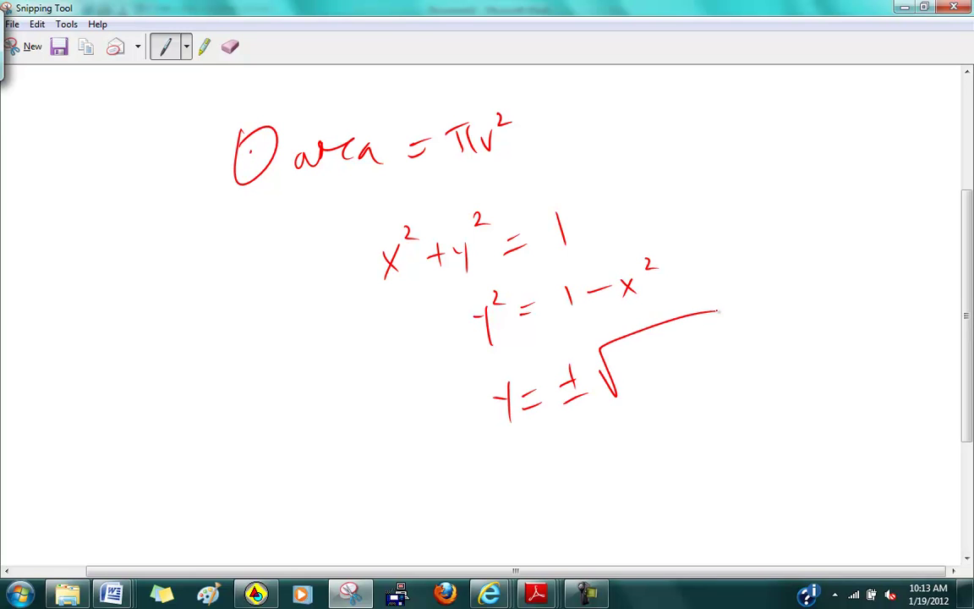
{"action": "left_click_drag", "start_coordinate": [638, 358], "coordinate": [640, 383]}
{"action": "left_click_drag", "start_coordinate": [646, 370], "coordinate": [660, 369]}
{"action": "left_click_drag", "start_coordinate": [677, 355], "coordinate": [675, 373]}
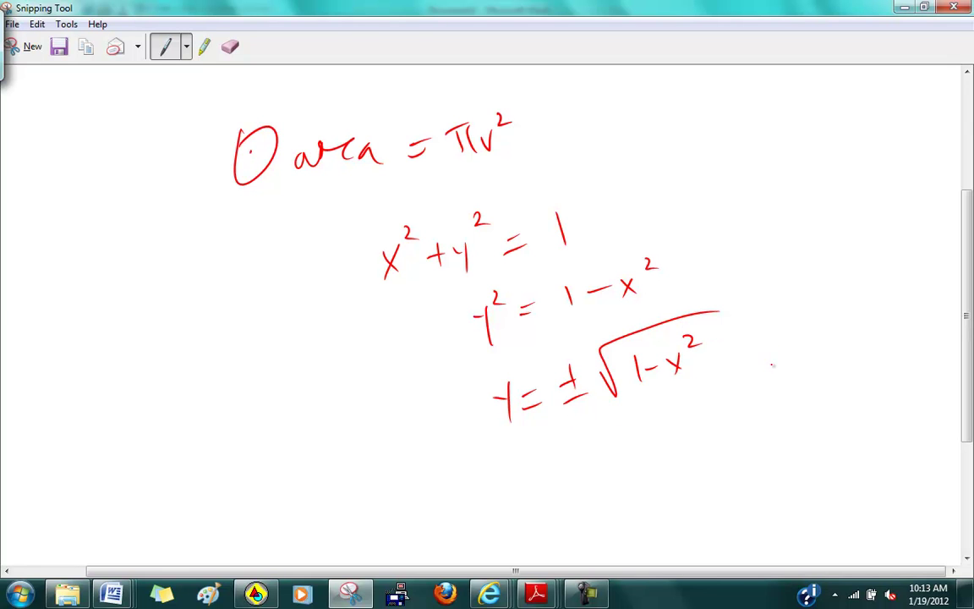
{"action": "left_click", "coordinate": [231, 47]}
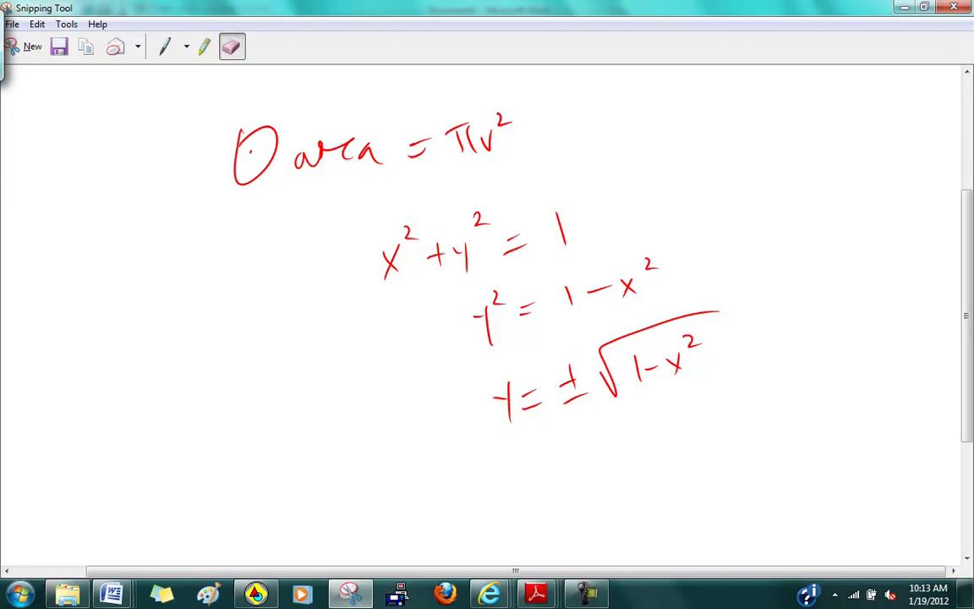
{"action": "left_click", "coordinate": [575, 403]}
- Open the "Computer activity table" Word document from the Calculus Ch 4 folder
{"action": "left_click", "coordinate": [256, 595]}
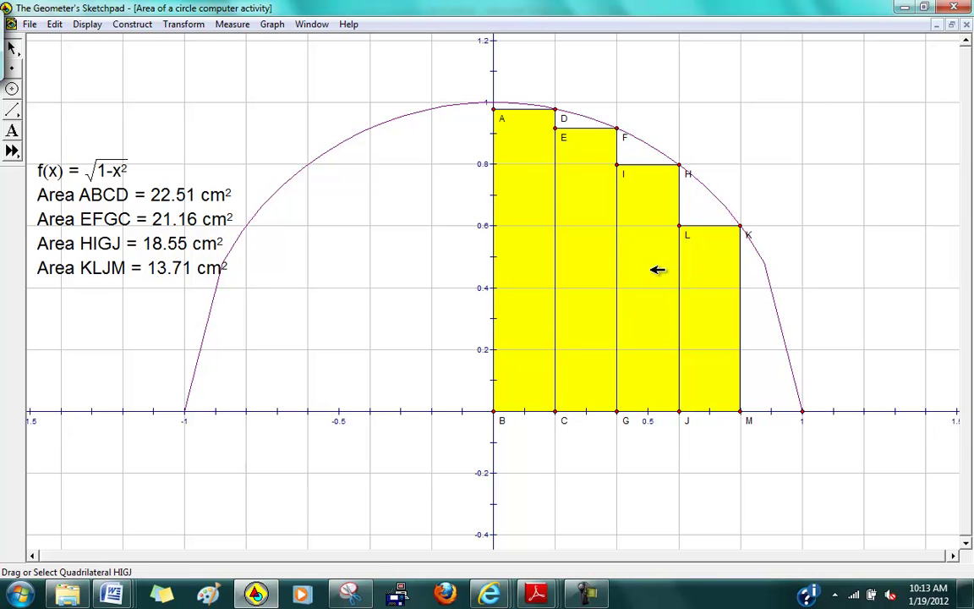
{"action": "left_click", "coordinate": [67, 594]}
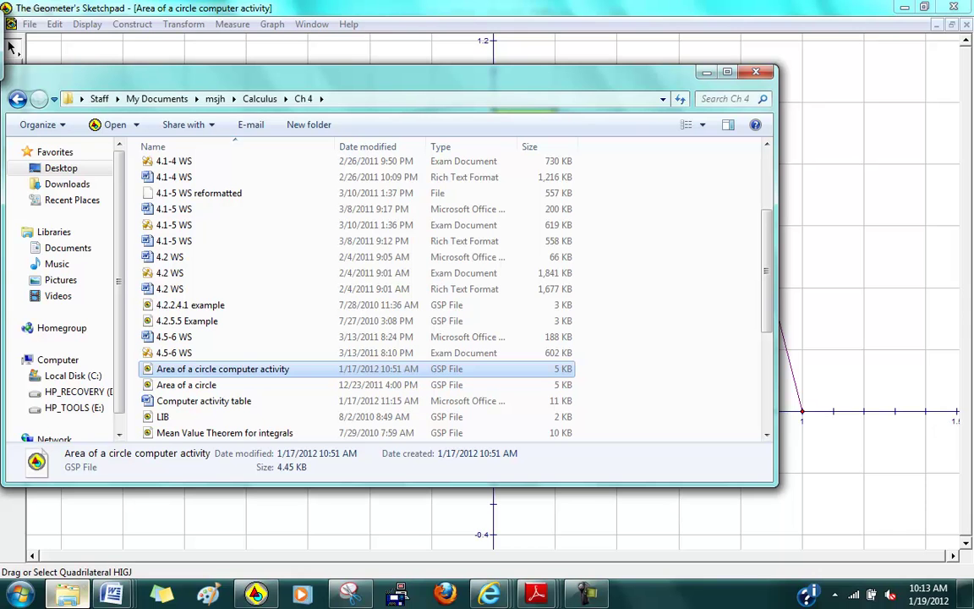
{"action": "double_click", "coordinate": [235, 401]}
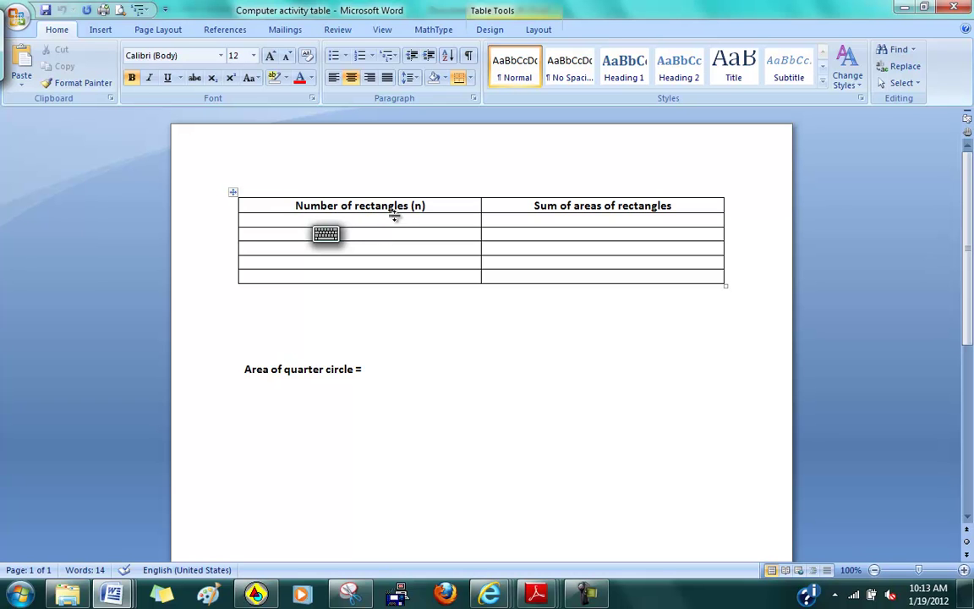
- View the rectangles in the Sketchpad example and return to the activity table to examine its columns and quarter-circle area line
{"action": "key", "text": "alt+Tab"}
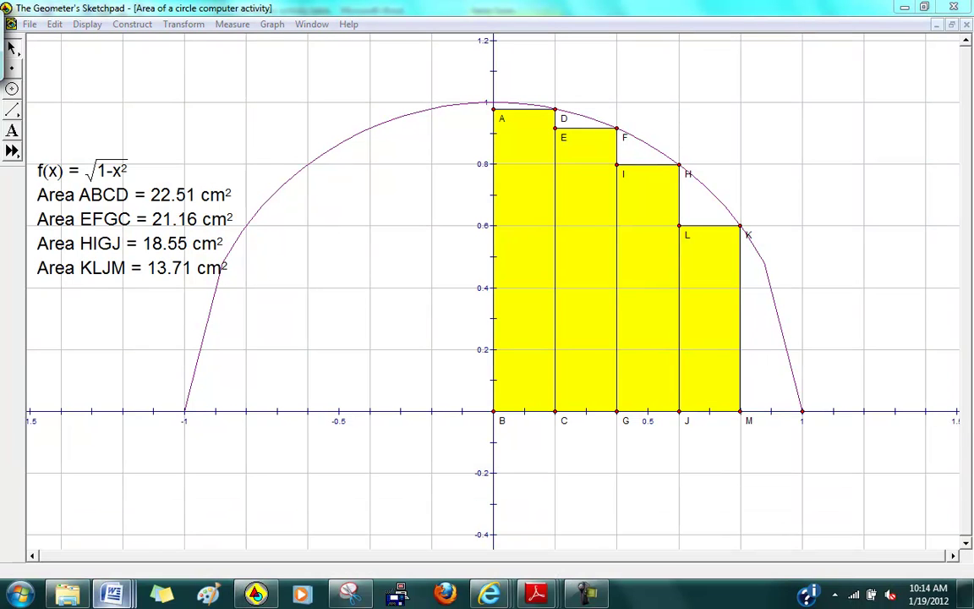
{"action": "mouse_move", "coordinate": [111, 594]}
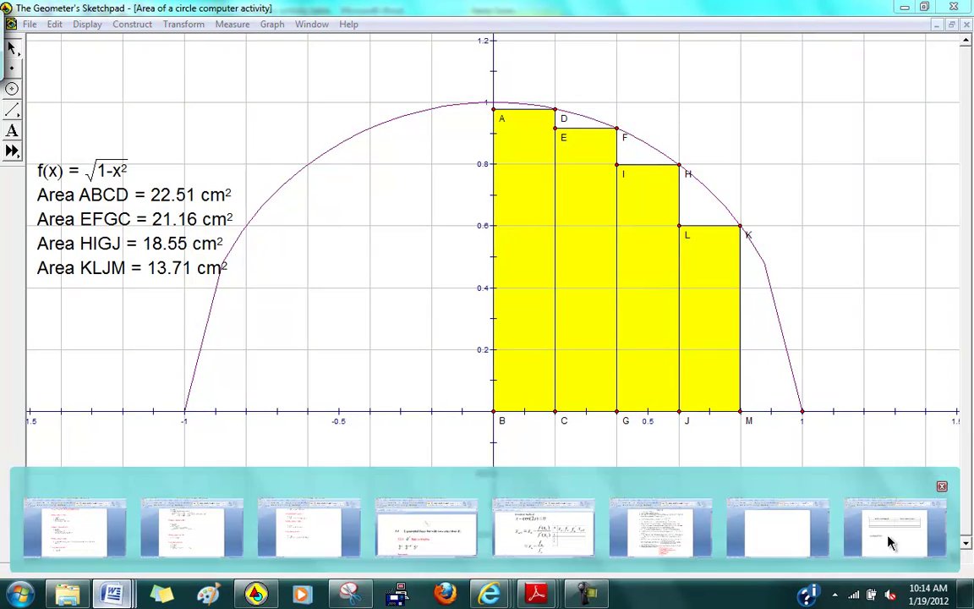
{"action": "left_click", "coordinate": [888, 537]}
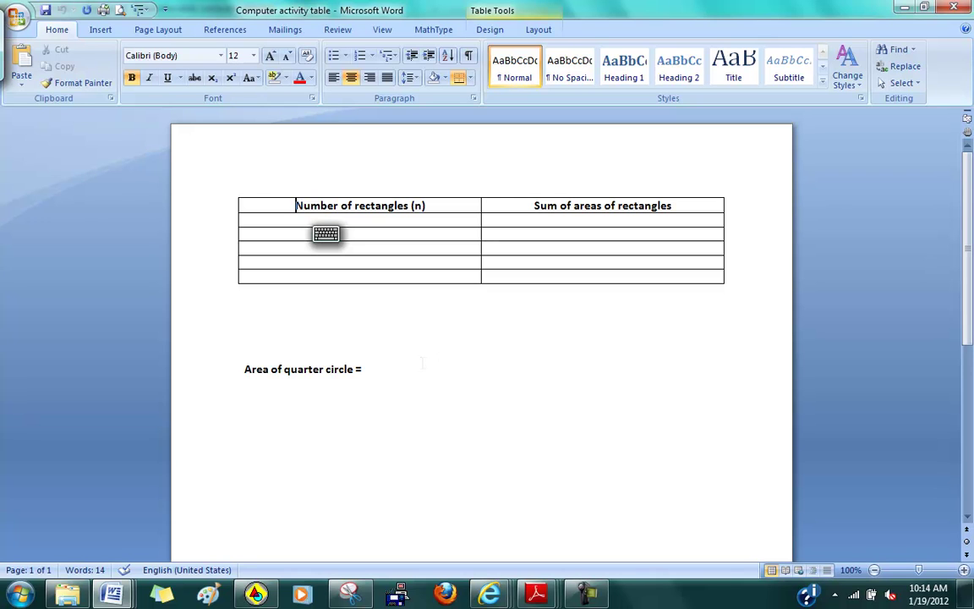
- Switch to The Geometer's Sketchpad and create a new blank sketch
{"action": "key", "text": "alt+Tab"}
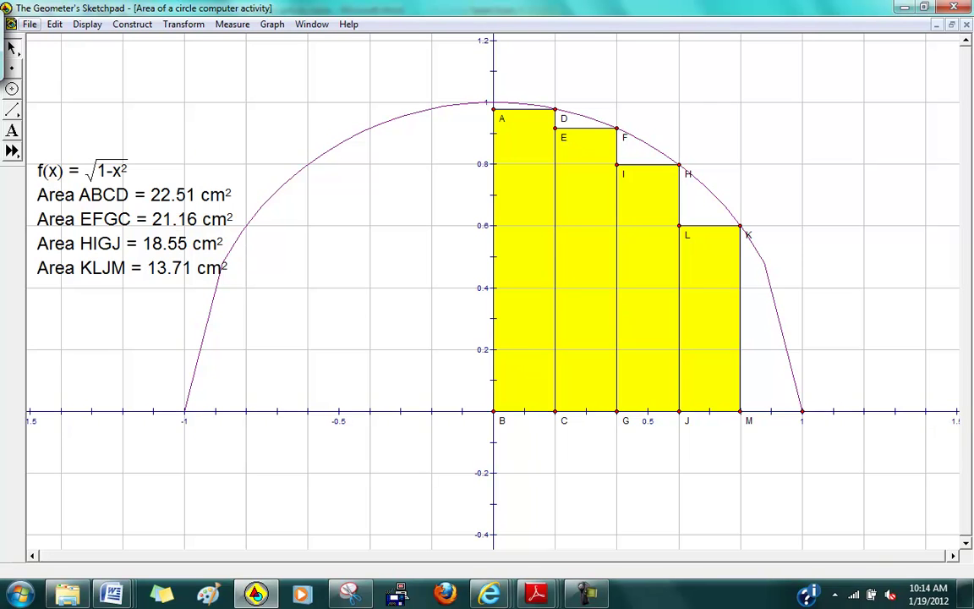
{"action": "key", "text": "alt+f"}
{"action": "key", "text": "Return"}
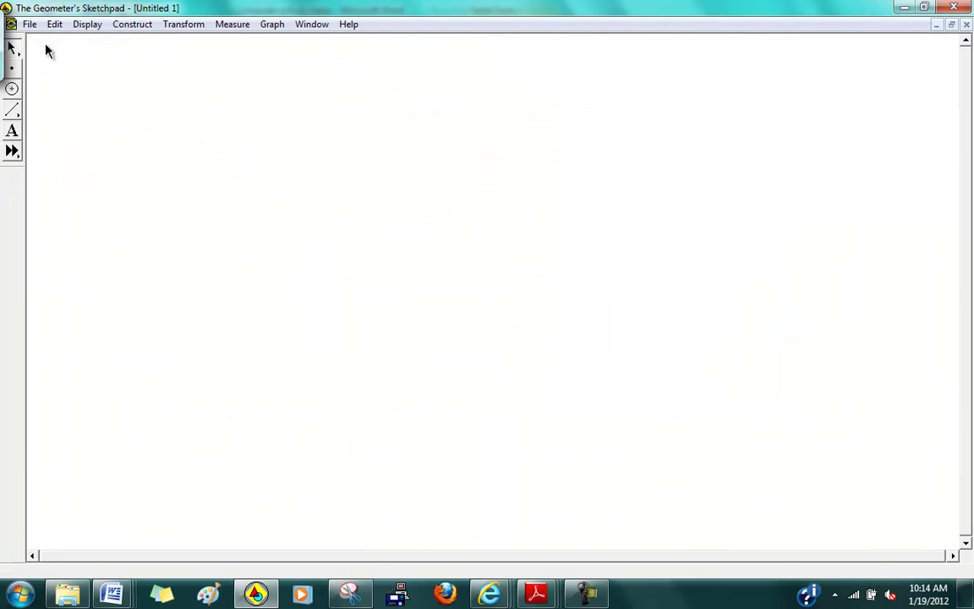
- Plot the new function f(x) = sqrt(1 - x^2) in the blank sketch and deselect it
{"action": "left_click", "coordinate": [271, 24]}
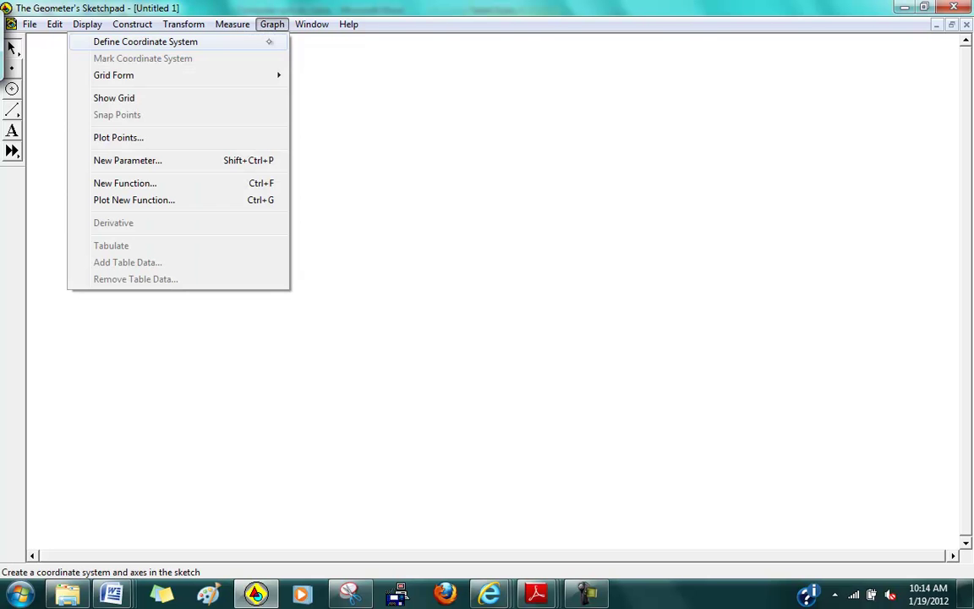
{"action": "left_click", "coordinate": [186, 201]}
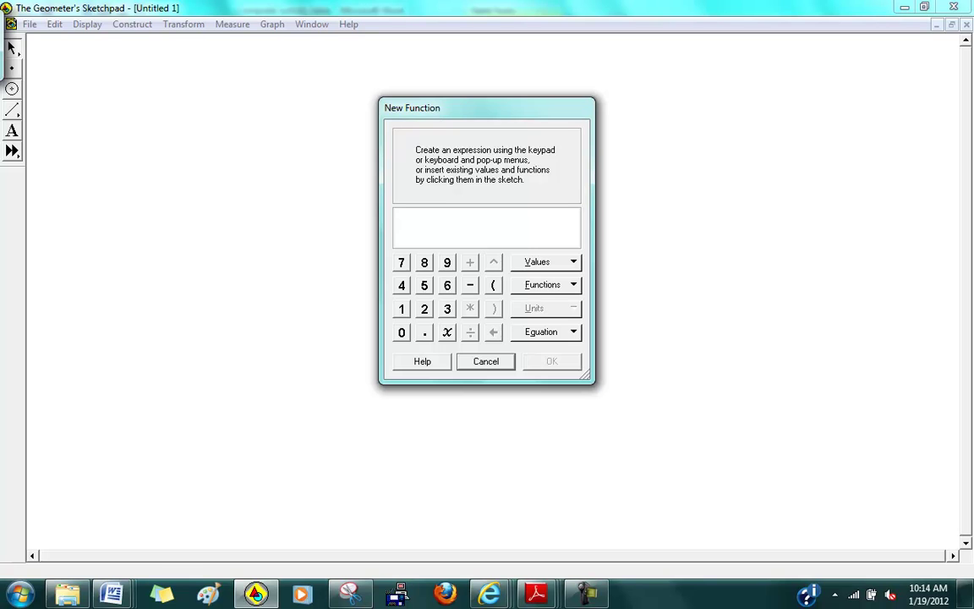
{"action": "left_click", "coordinate": [543, 285]}
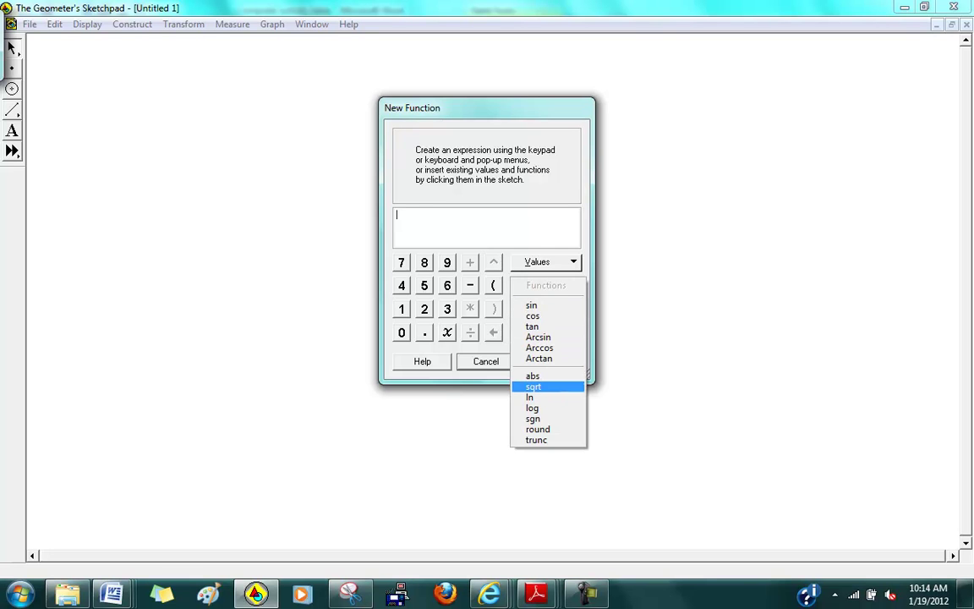
{"action": "left_click", "coordinate": [538, 387]}
{"action": "type", "text": "1-x"}
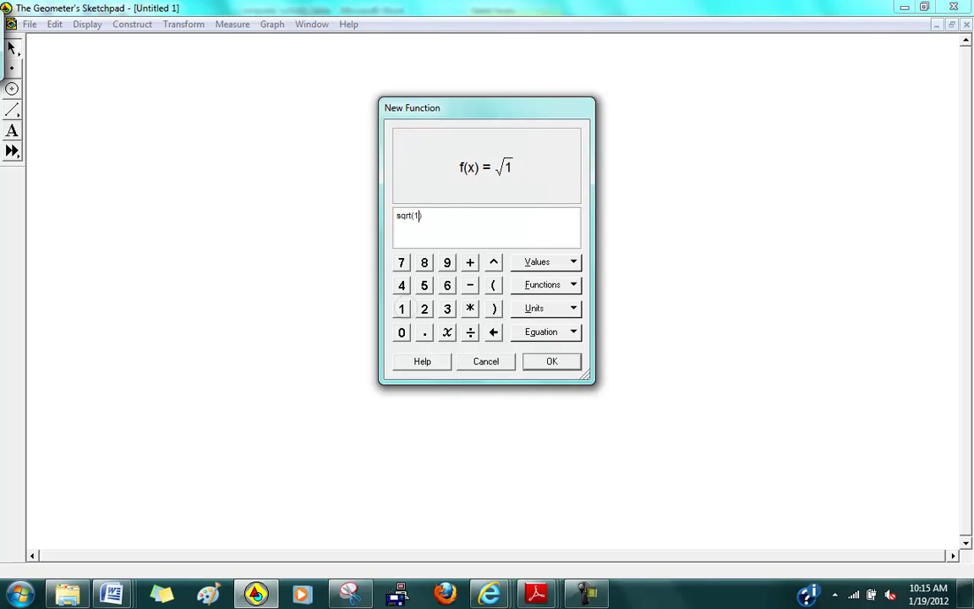
{"action": "left_click", "coordinate": [491, 263]}
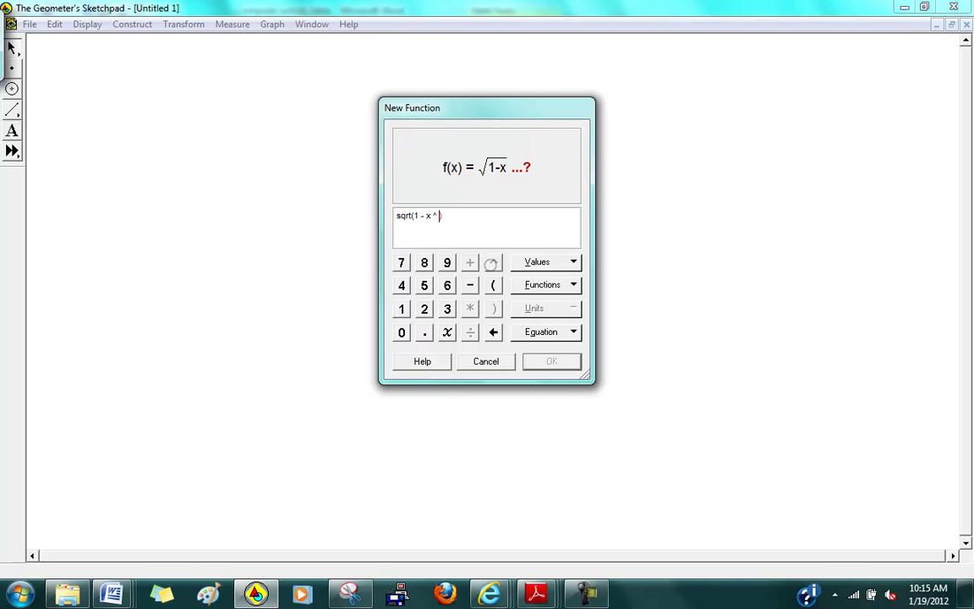
{"action": "left_click", "coordinate": [424, 309]}
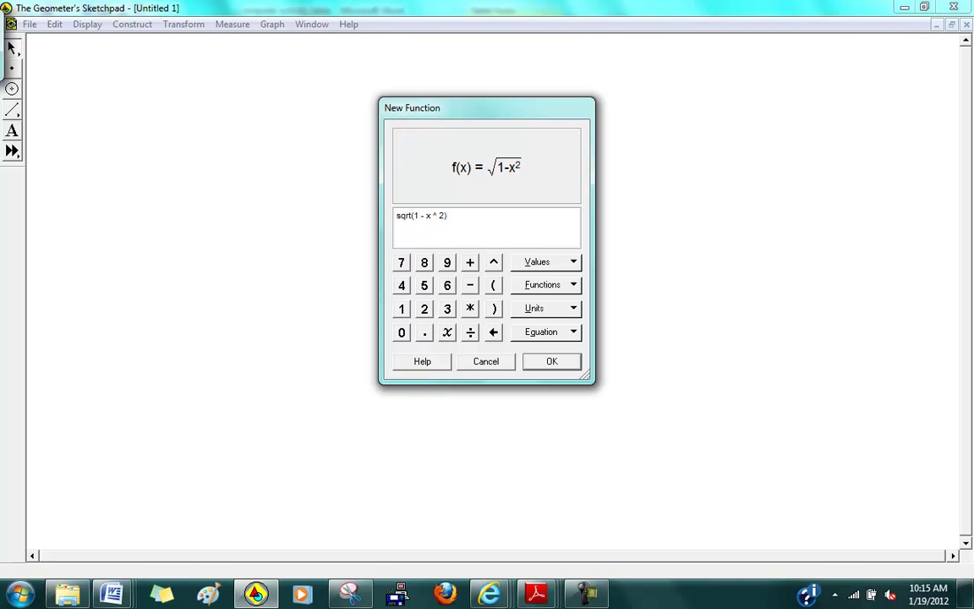
{"action": "left_click", "coordinate": [549, 363]}
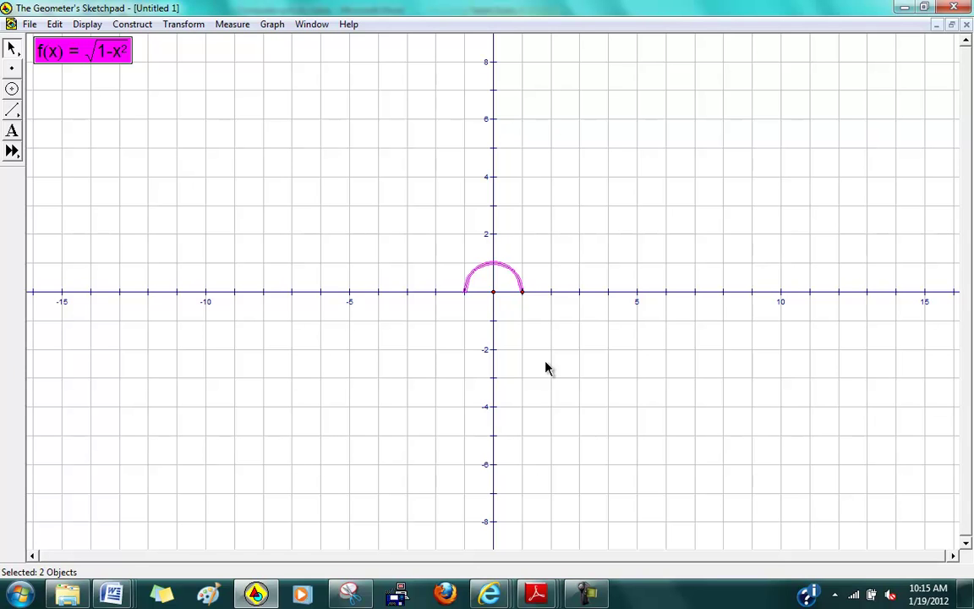
{"action": "left_click", "coordinate": [459, 336]}
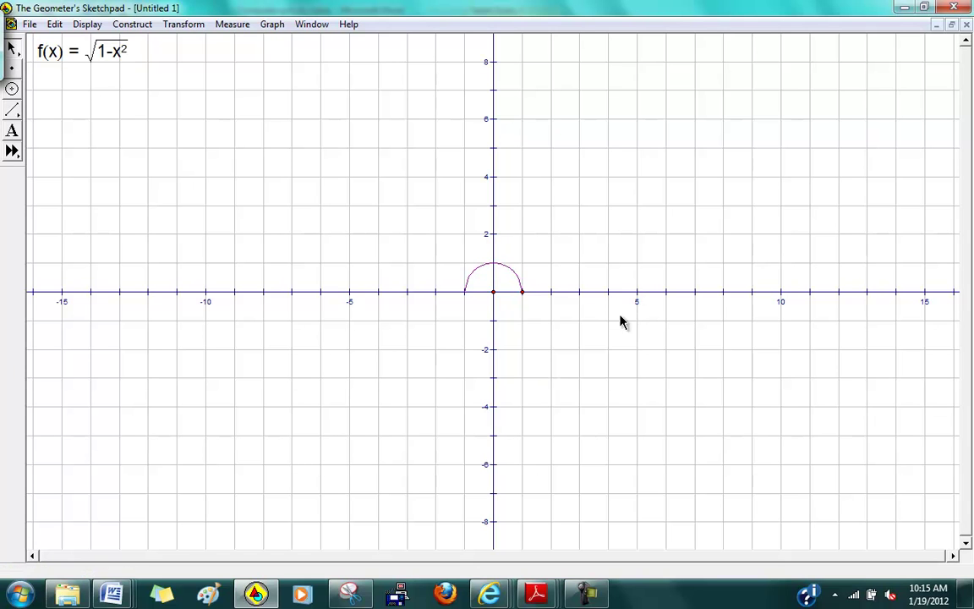
- Rescale the coordinate axes until the semicircle nearly fills the view, with the x-axis extending just past −1.5 and 1.5
{"action": "left_click_drag", "start_coordinate": [635, 302], "coordinate": [865, 302]}
{"action": "left_click_drag", "start_coordinate": [641, 301], "coordinate": [849, 301]}
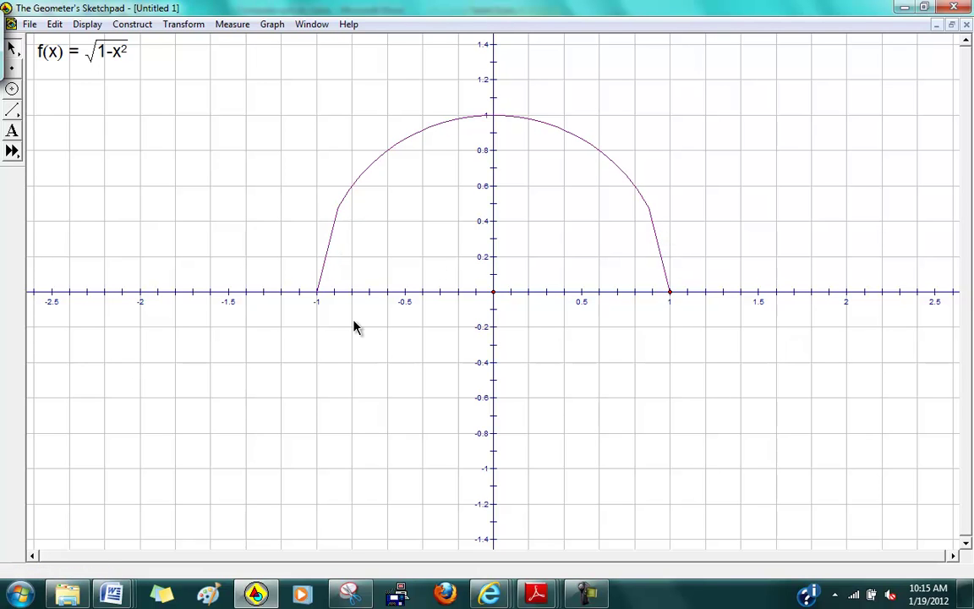
{"action": "left_click_drag", "start_coordinate": [756, 303], "coordinate": [909, 294]}
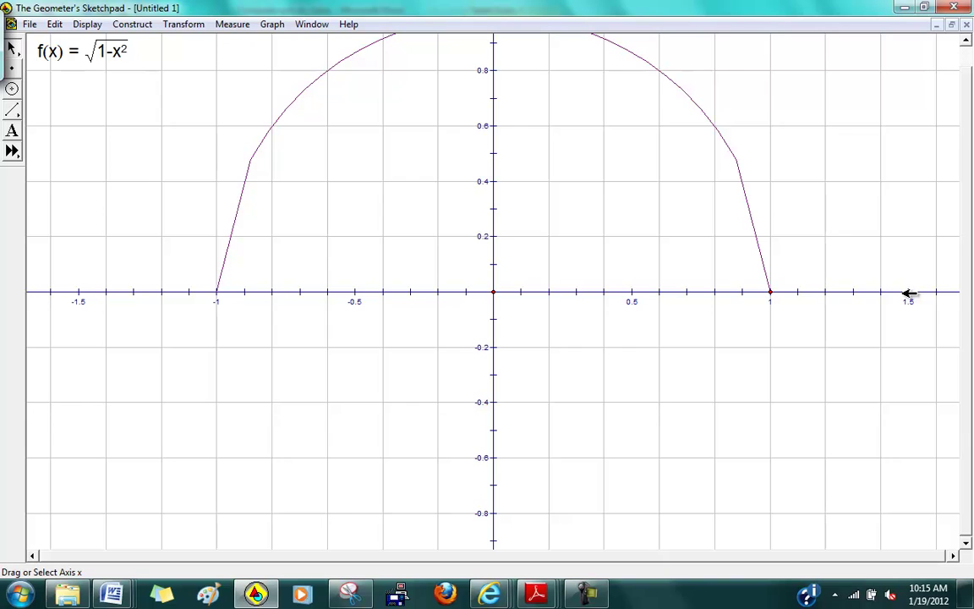
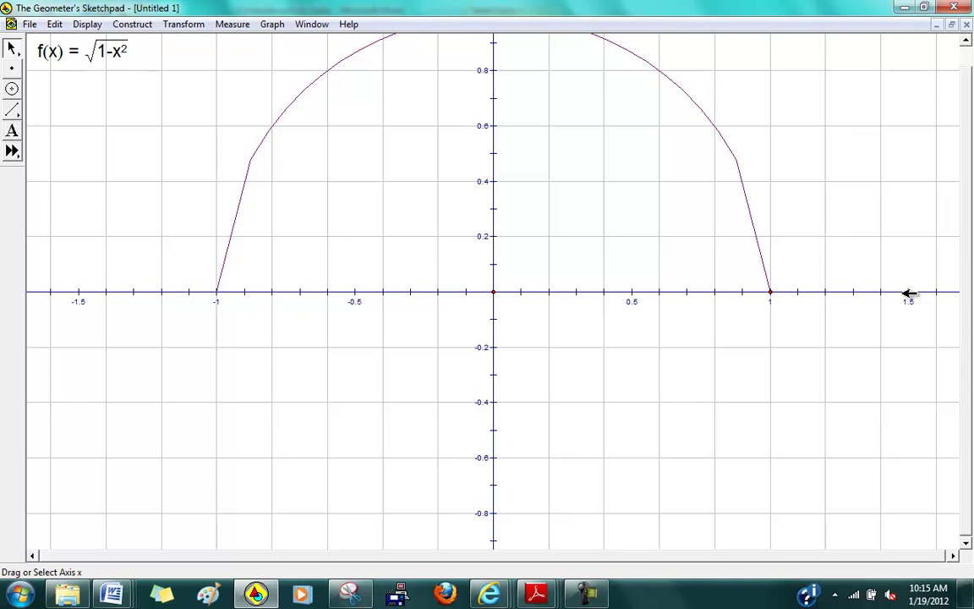
{"action": "scroll", "coordinate": [493, 292], "scroll_direction": "up", "scroll_amount": 1}
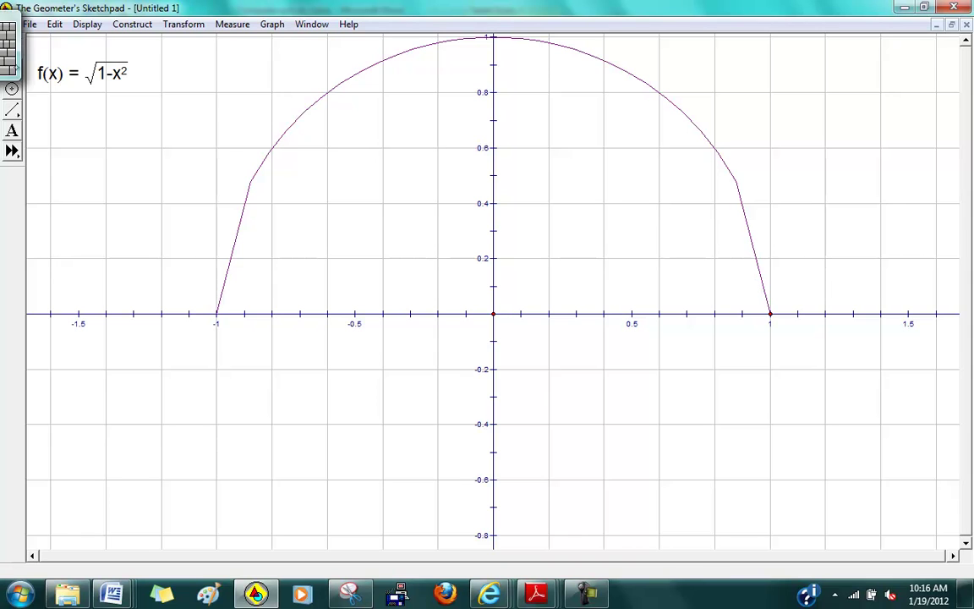
- Choose the Point tool and turn on point snapping for the coordinate grid
{"action": "left_click", "coordinate": [7, 59]}
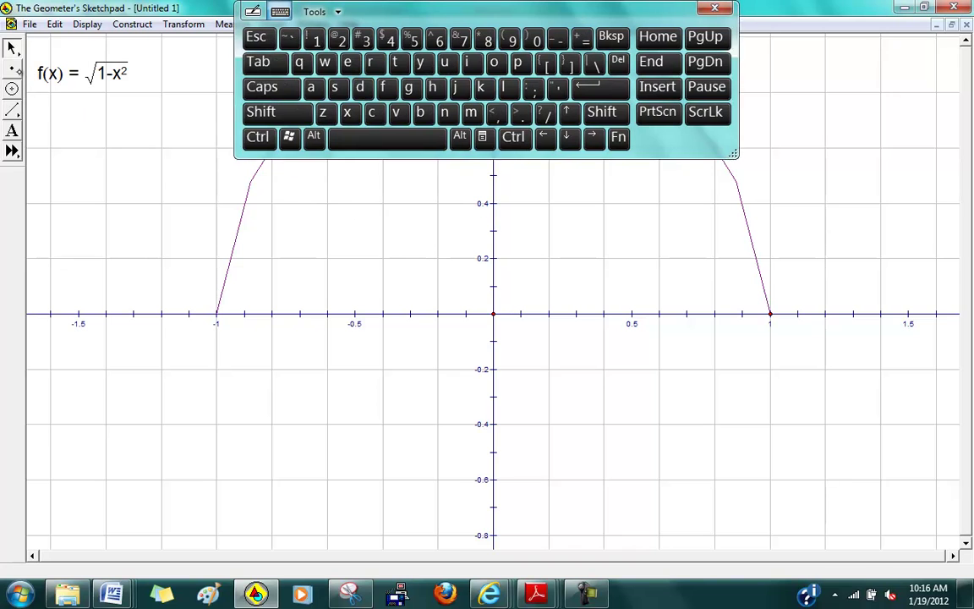
{"action": "left_click", "coordinate": [13, 68]}
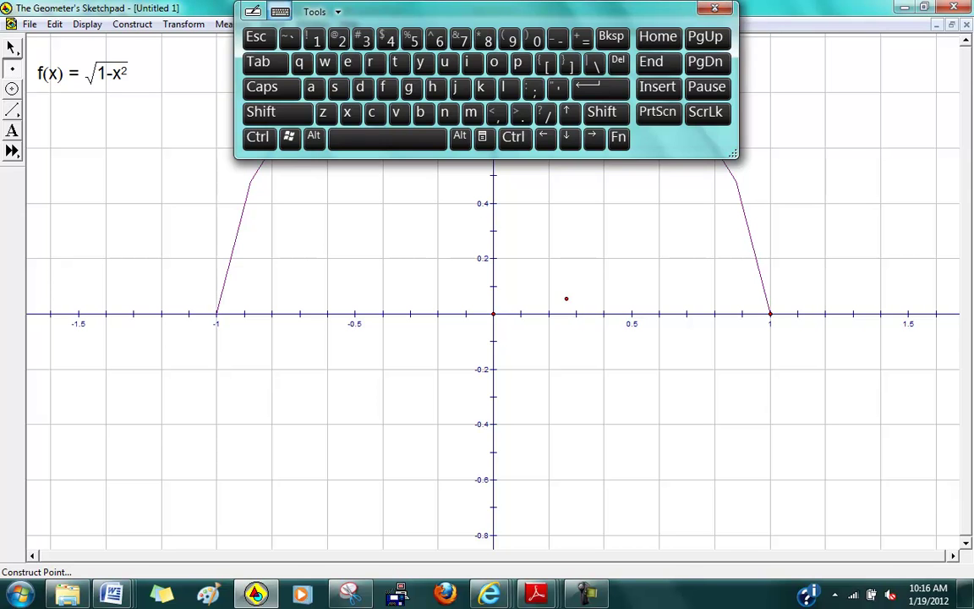
{"action": "left_click", "coordinate": [714, 8]}
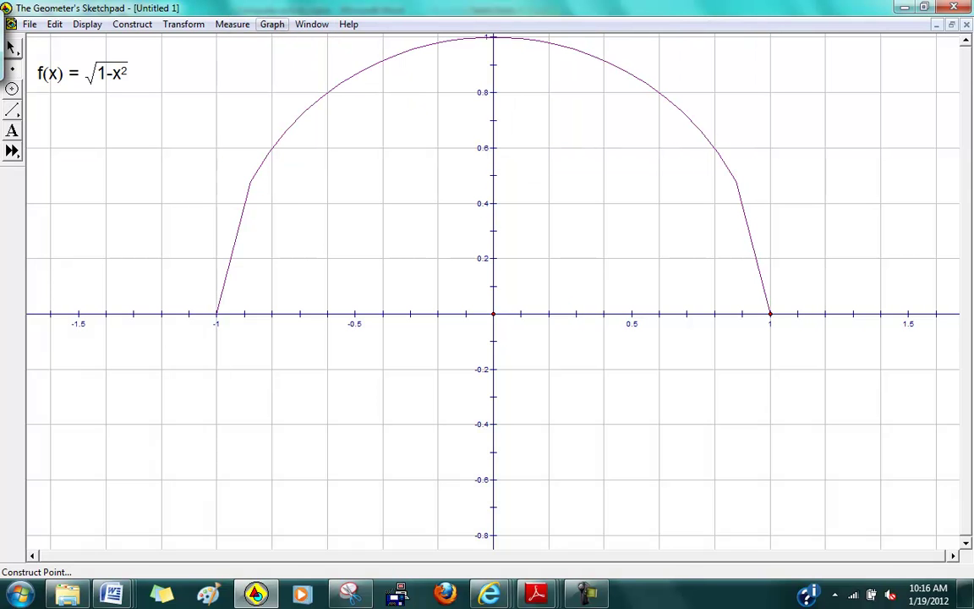
{"action": "left_click", "coordinate": [271, 24]}
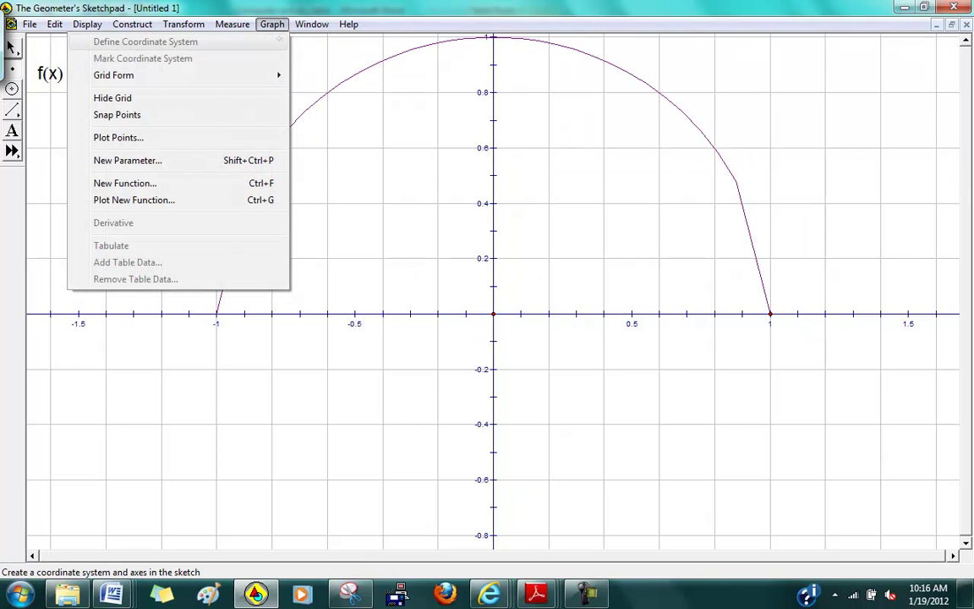
{"action": "left_click", "coordinate": [134, 115]}
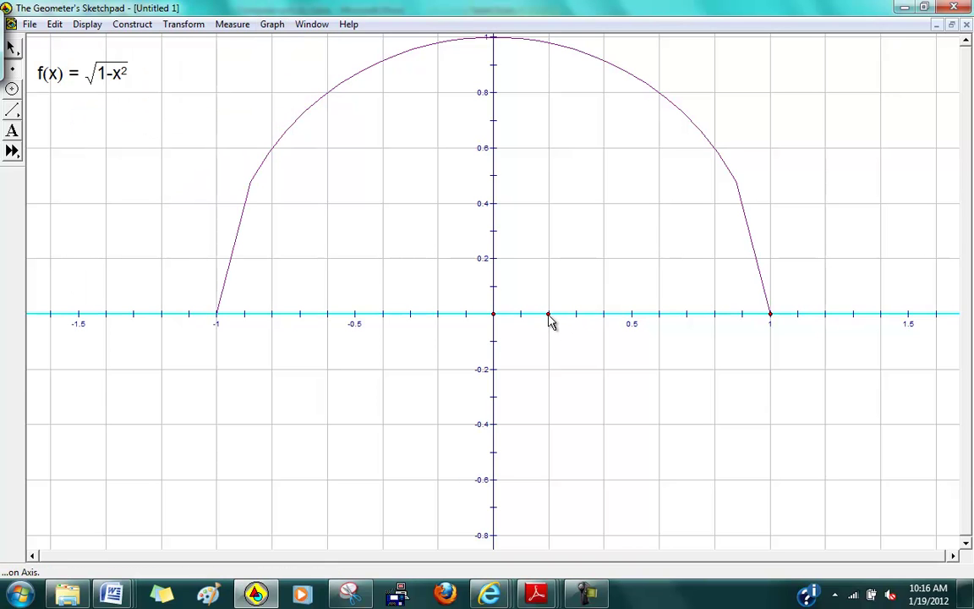
- Place points on the x-axis at 0.2, 0.4, 0.6 and 0.8 and return to the selection arrow
{"action": "left_click", "coordinate": [548, 315]}
{"action": "left_click", "coordinate": [604, 314]}
{"action": "left_click", "coordinate": [660, 315]}
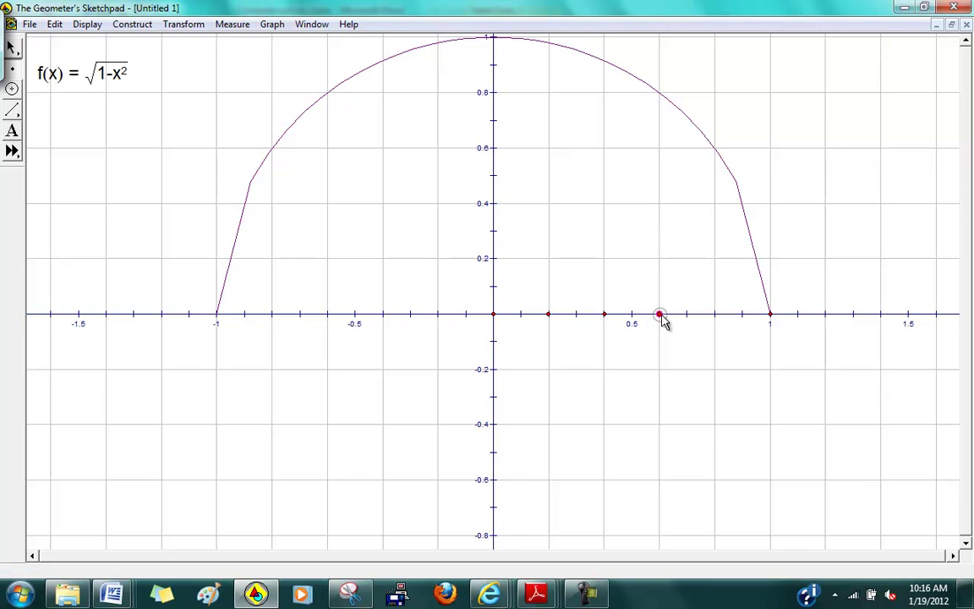
{"action": "left_click", "coordinate": [715, 315]}
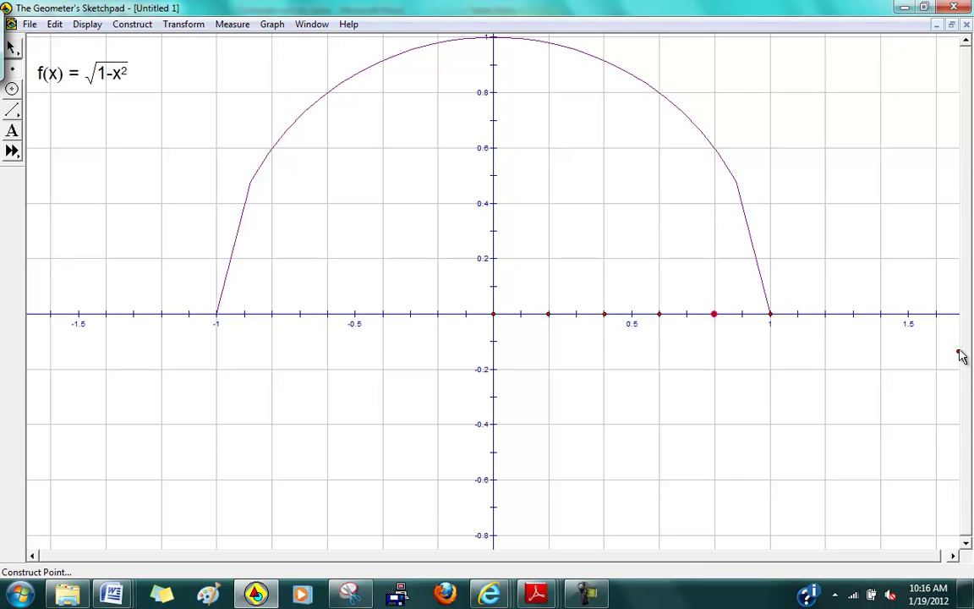
{"action": "left_click", "coordinate": [966, 40]}
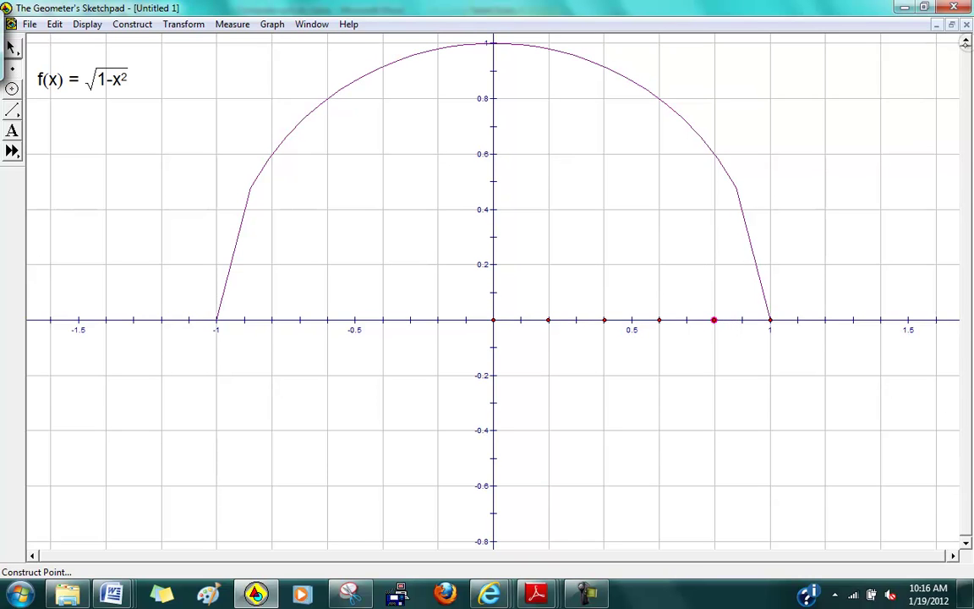
{"action": "left_click", "coordinate": [966, 41]}
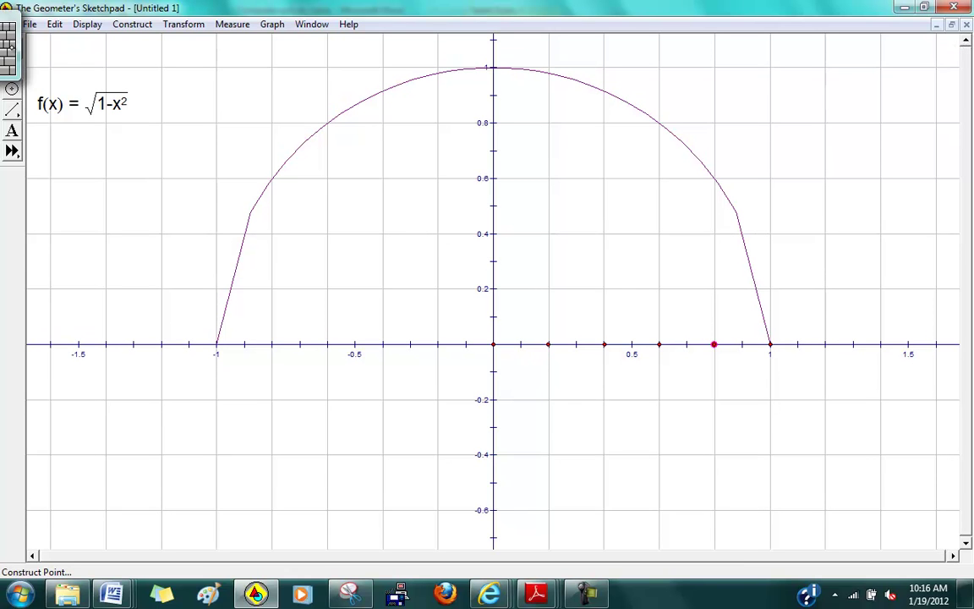
{"action": "left_click", "coordinate": [7, 8]}
{"action": "left_click", "coordinate": [55, 114]}
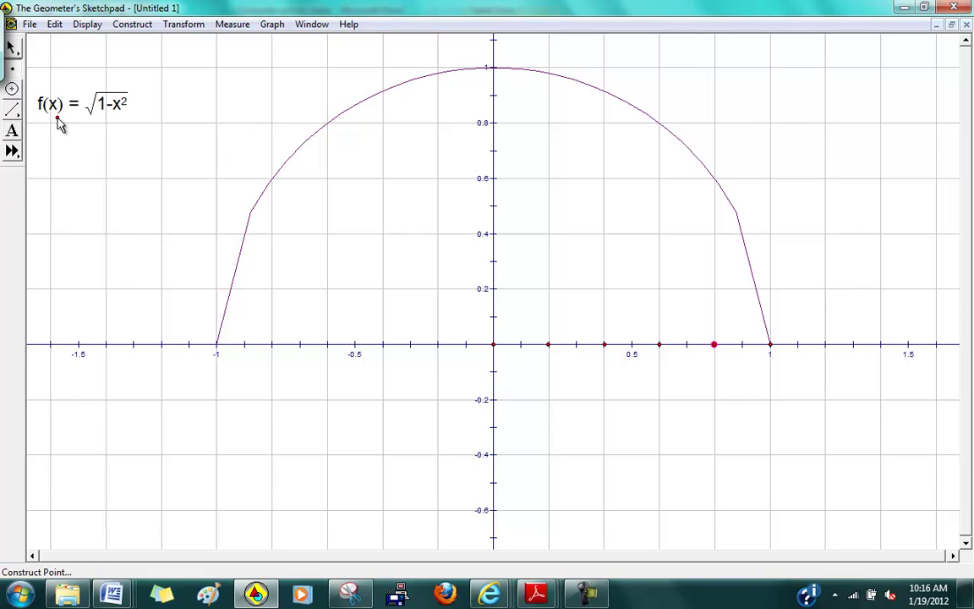
{"action": "left_click", "coordinate": [13, 48]}
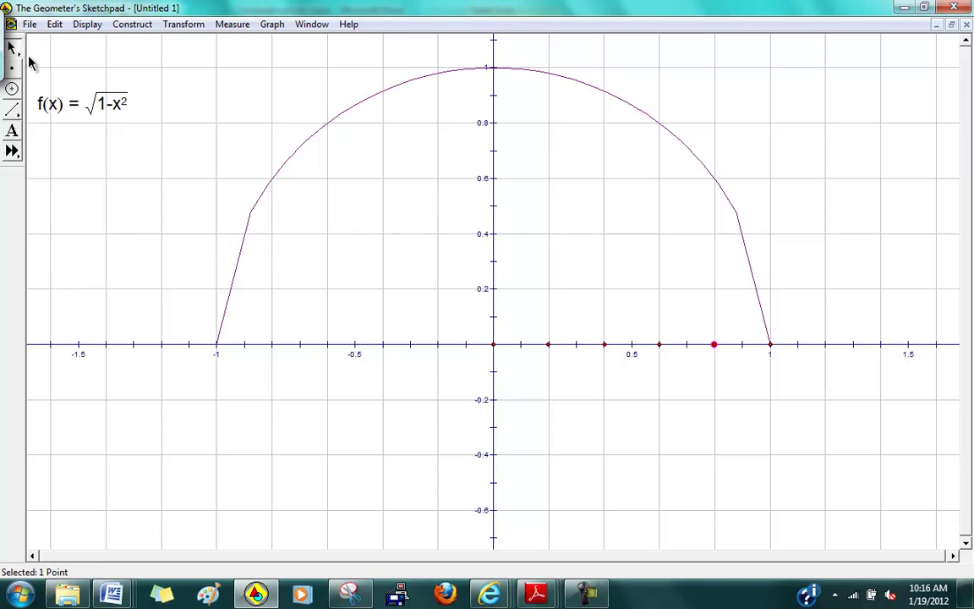
- Try to construct lines perpendicular to the x-axis through the points at 0.2 and 0.8
{"action": "left_click", "coordinate": [552, 344]}
{"action": "left_click", "coordinate": [592, 346]}
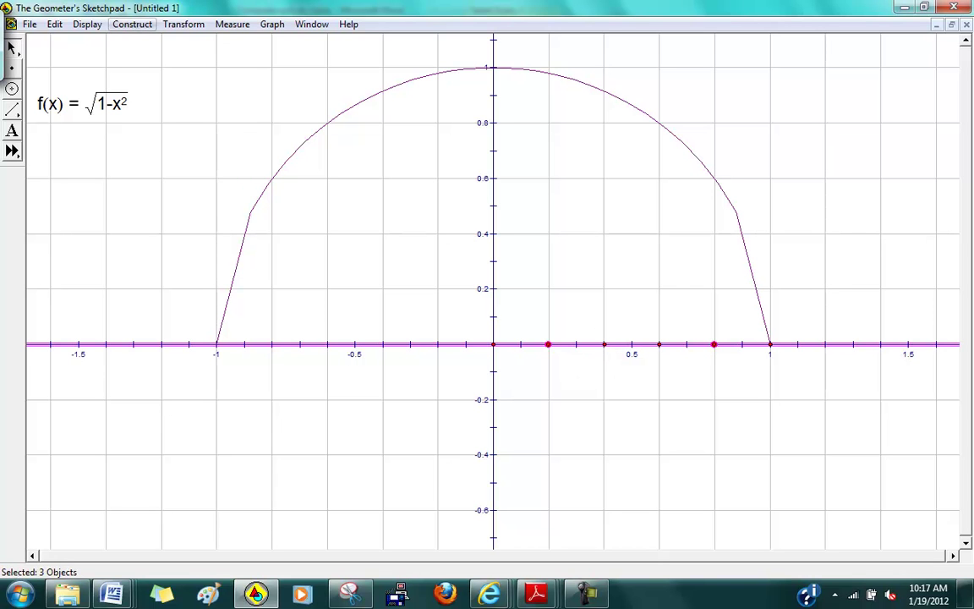
{"action": "left_click", "coordinate": [132, 24]}
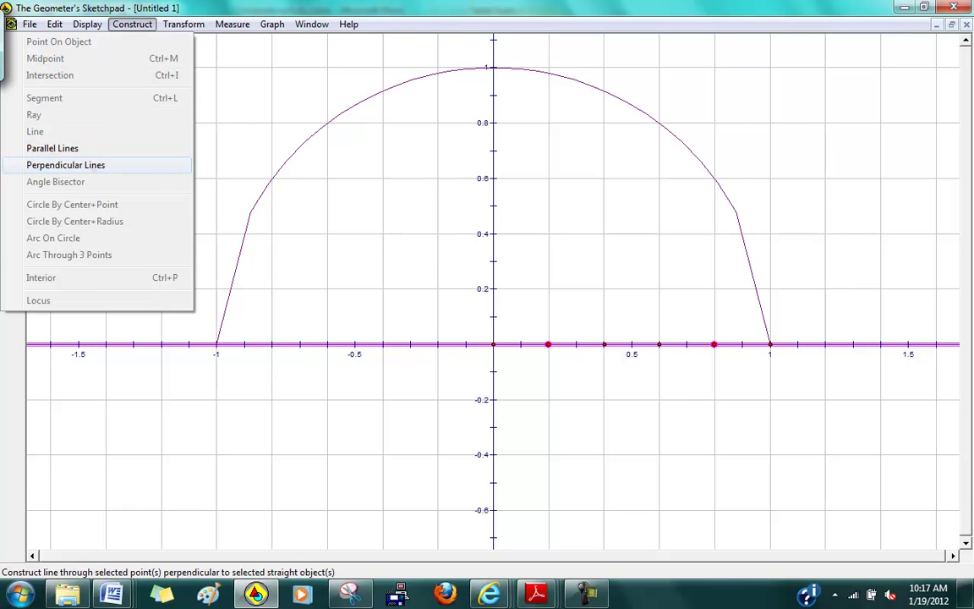
{"action": "left_click", "coordinate": [98, 165]}
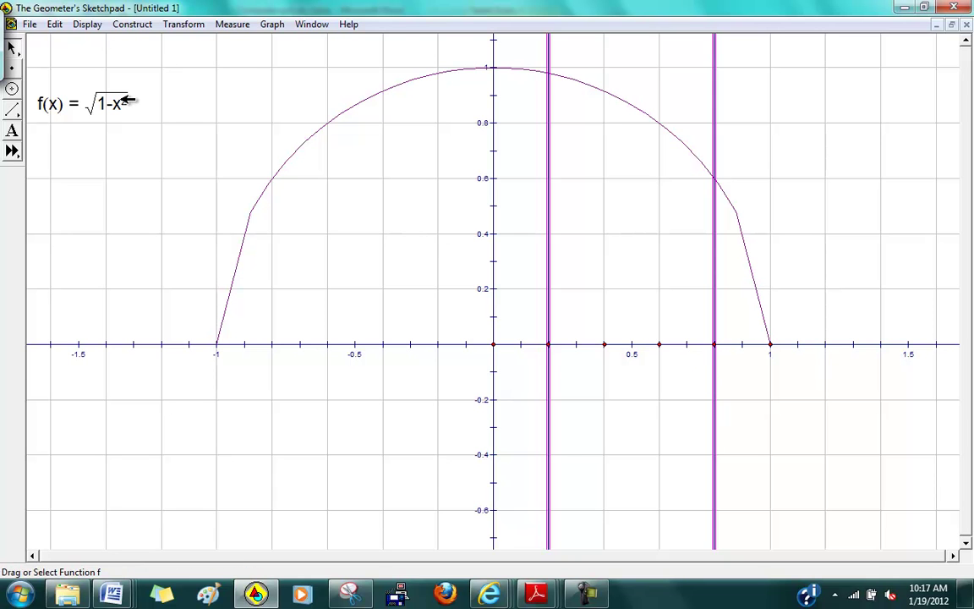
- Undo the construction of the two perpendicular lines and clear the selection
{"action": "left_click", "coordinate": [10, 38]}
{"action": "left_click", "coordinate": [258, 136]}
{"action": "left_click", "coordinate": [323, 111]}
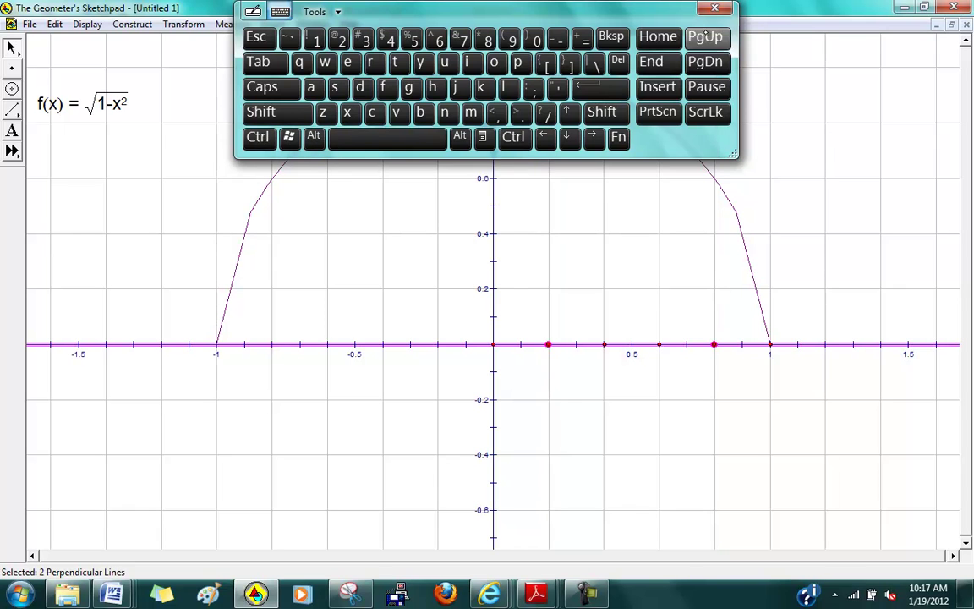
{"action": "left_click", "coordinate": [715, 8]}
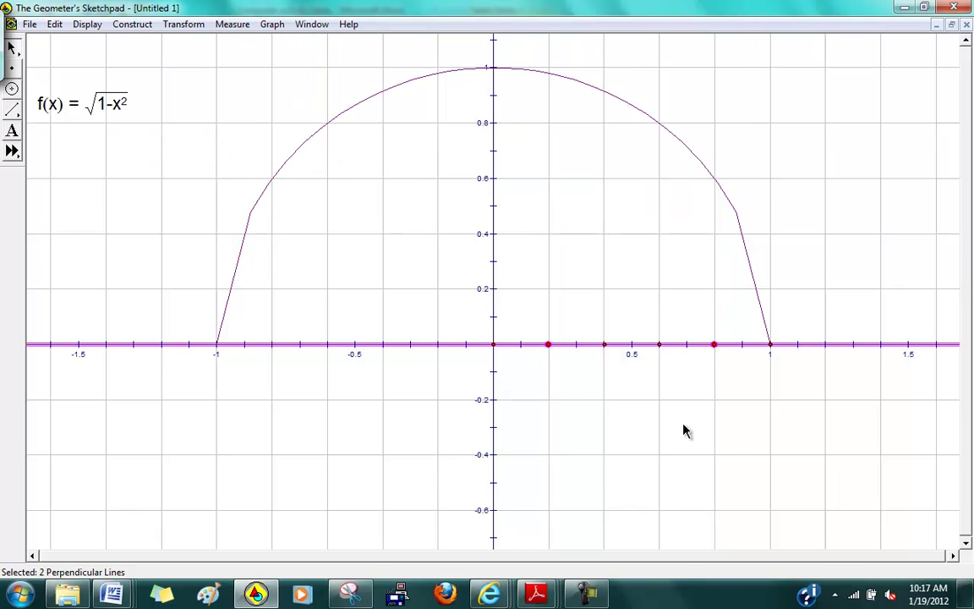
{"action": "left_click", "coordinate": [155, 214]}
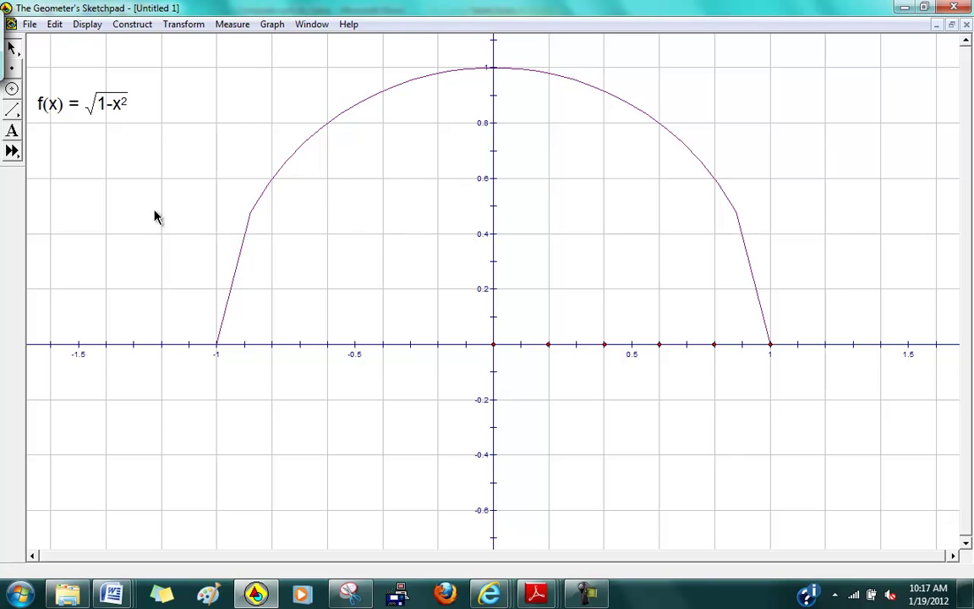
- Construct a line perpendicular to the x-axis through only the point at x = 0.2
{"action": "left_click", "coordinate": [552, 344]}
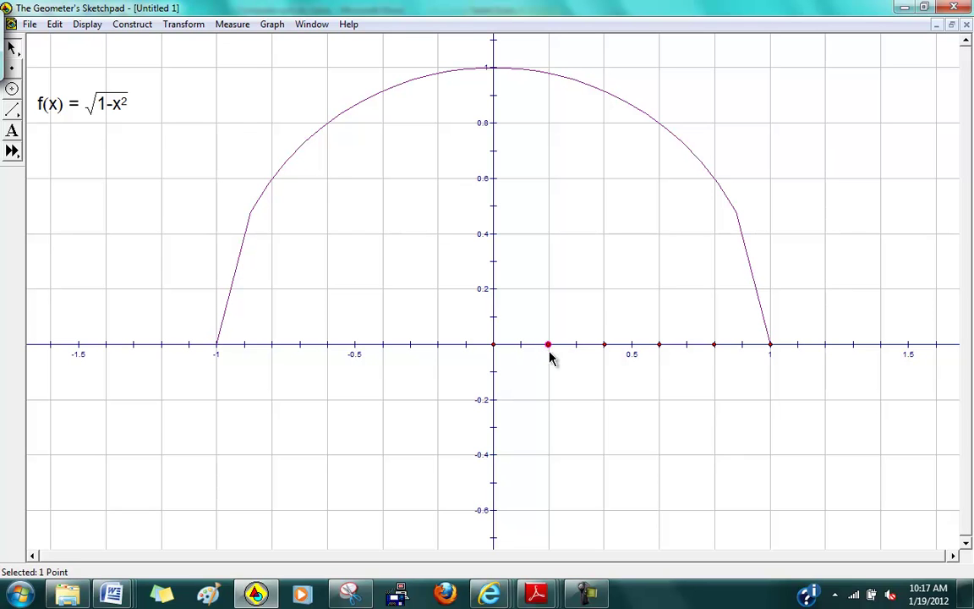
{"action": "left_click", "coordinate": [444, 351]}
{"action": "left_click", "coordinate": [551, 345]}
{"action": "left_click", "coordinate": [588, 343]}
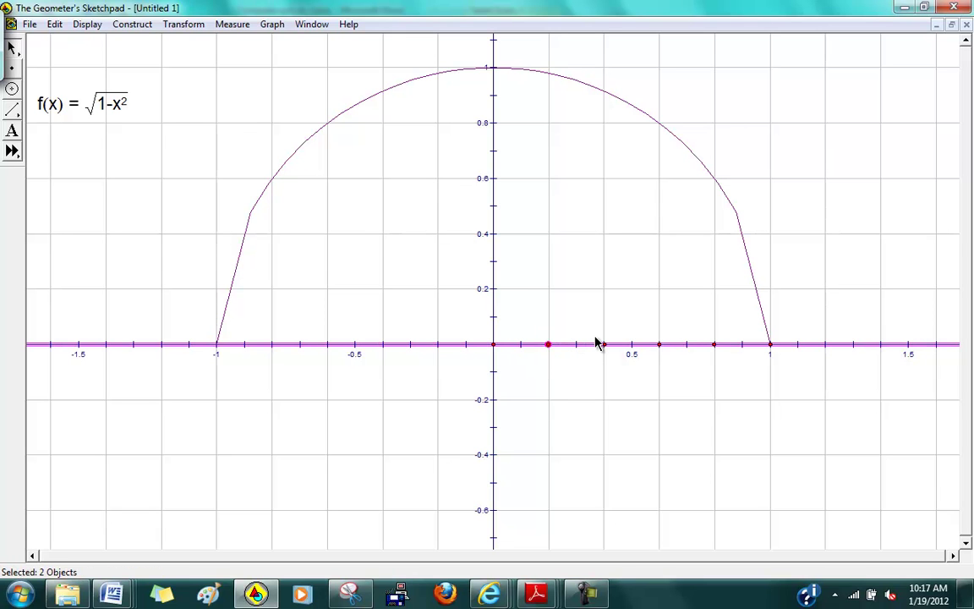
{"action": "left_click", "coordinate": [132, 24]}
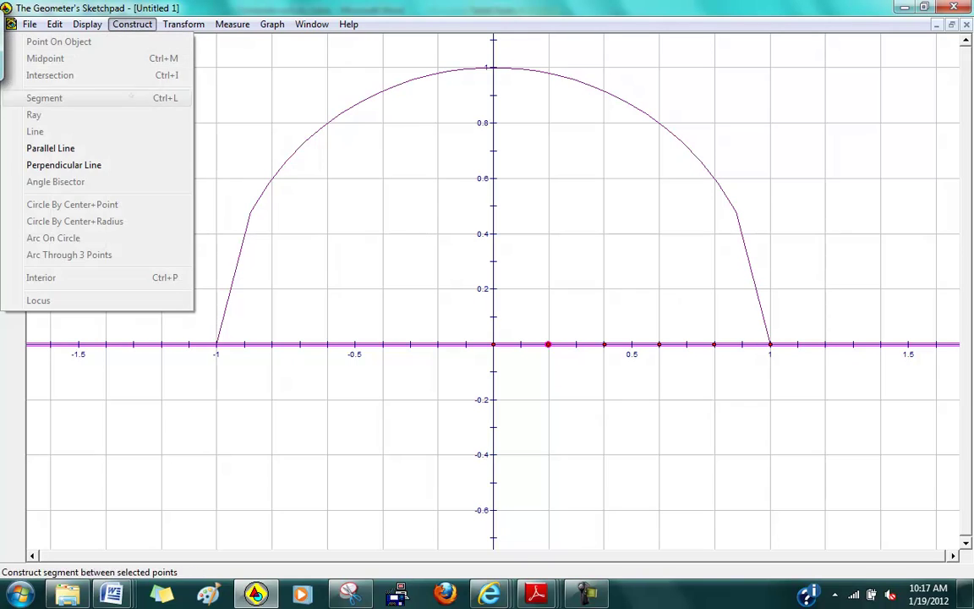
{"action": "left_click", "coordinate": [104, 167]}
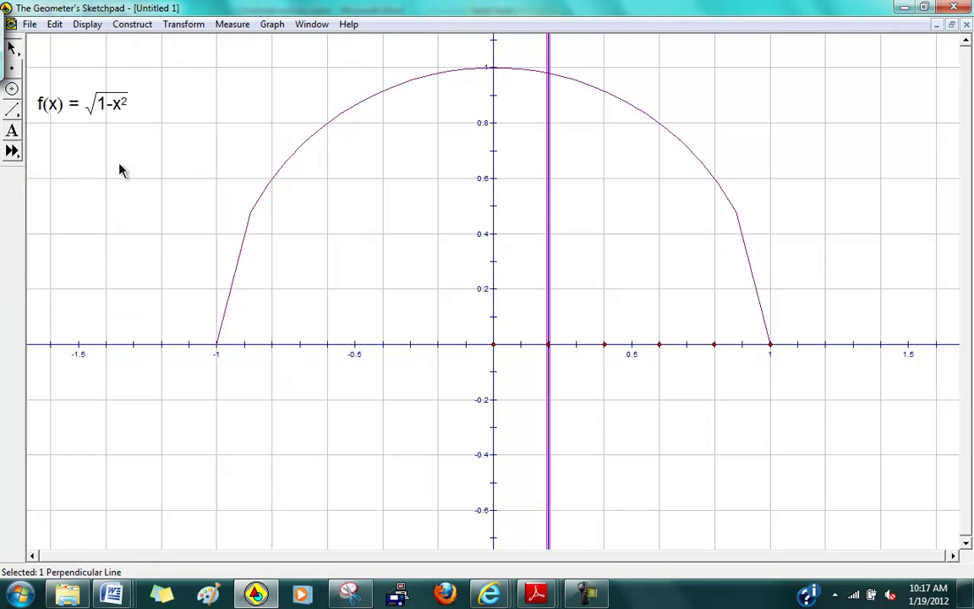
- Place a point on the perpendicular line at x = 0.2 and move it to where the line meets the semicircle
{"action": "left_click", "coordinate": [16, 63]}
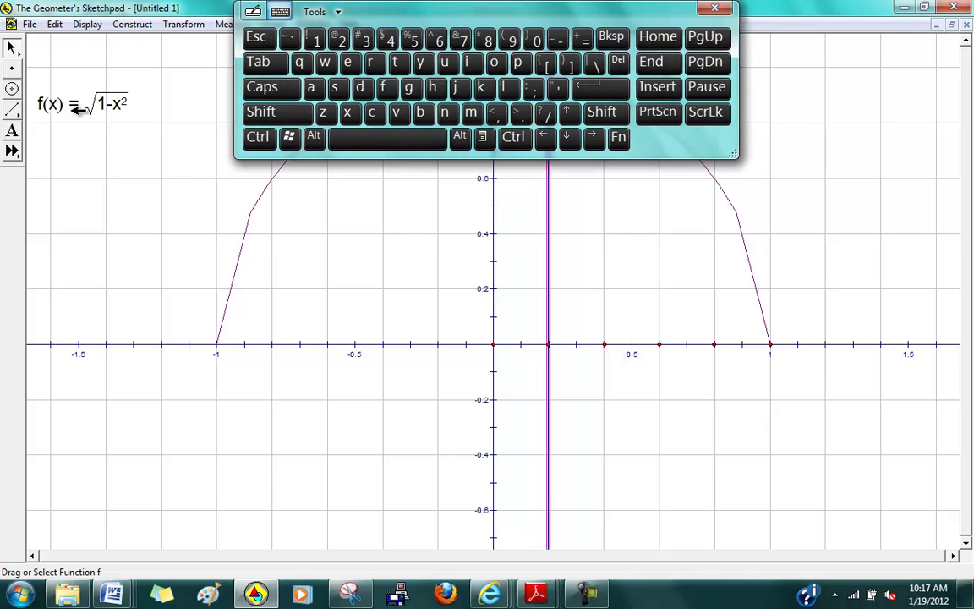
{"action": "left_click", "coordinate": [12, 68]}
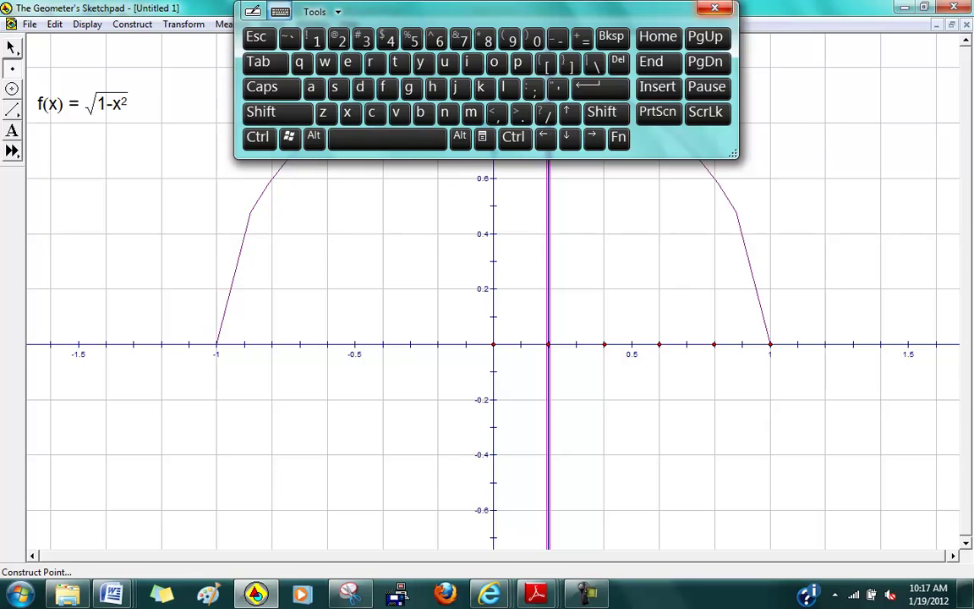
{"action": "left_click", "coordinate": [650, 7]}
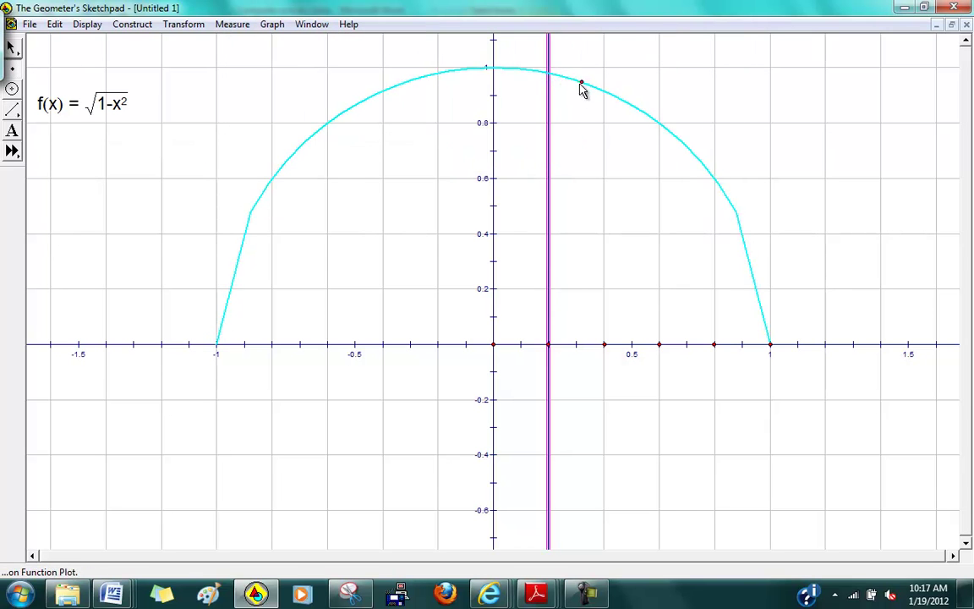
{"action": "left_click", "coordinate": [549, 75]}
{"action": "left_click", "coordinate": [549, 77]}
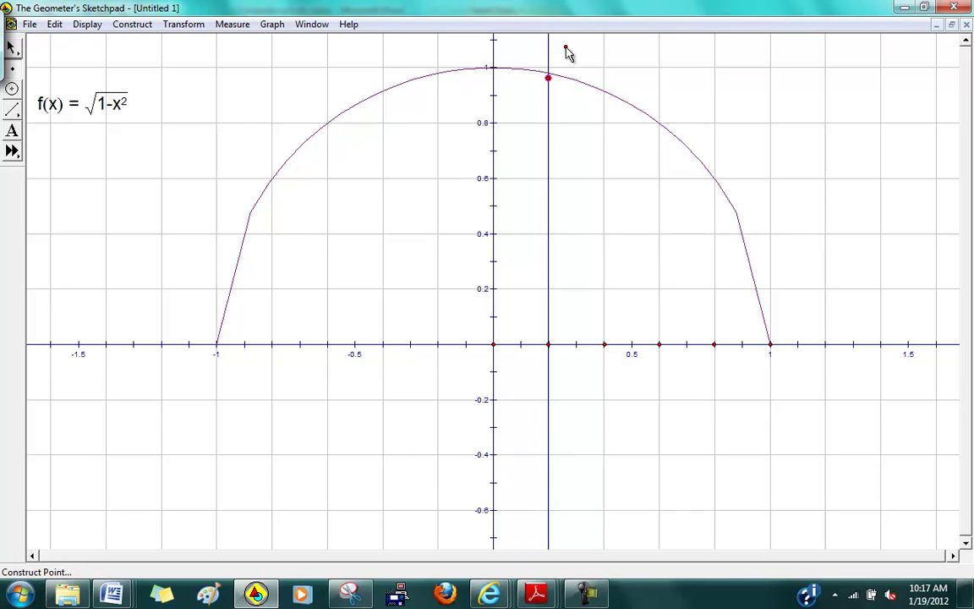
{"action": "key", "text": "Escape"}
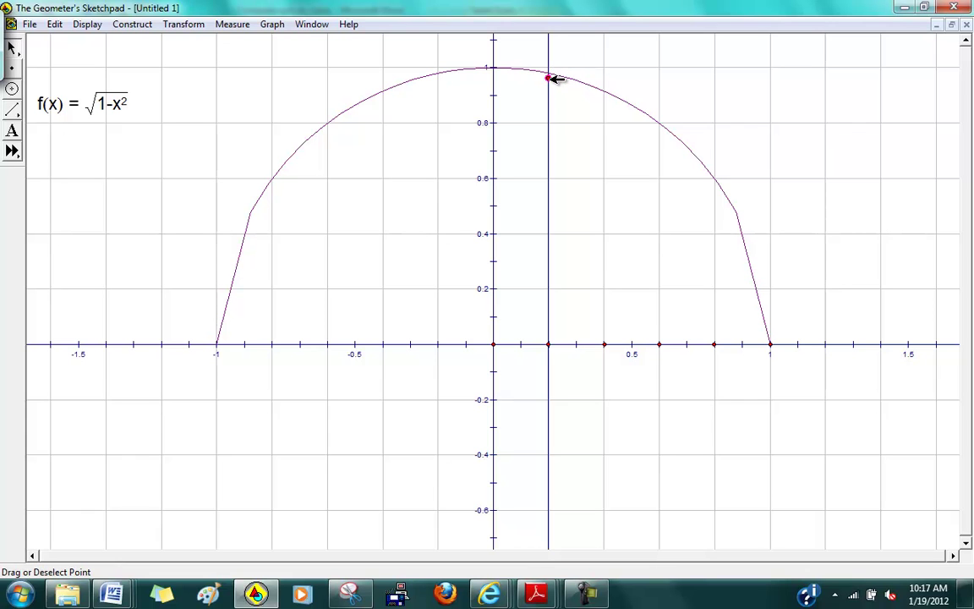
{"action": "left_click_drag", "start_coordinate": [557, 78], "coordinate": [556, 74]}
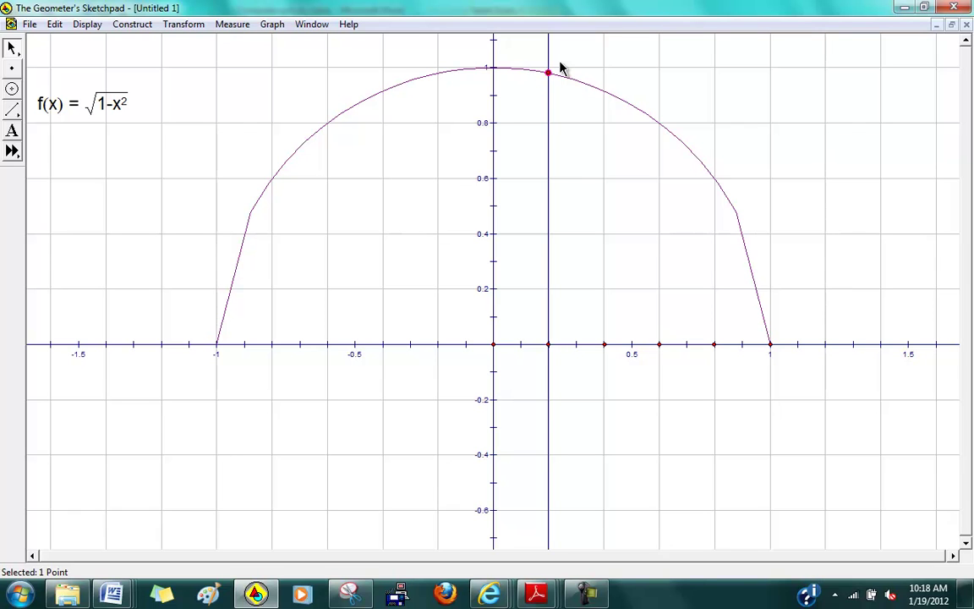
- Construct a line parallel to the x-axis through the point on the semicircle at x = 0.2
{"action": "left_click", "coordinate": [594, 345]}
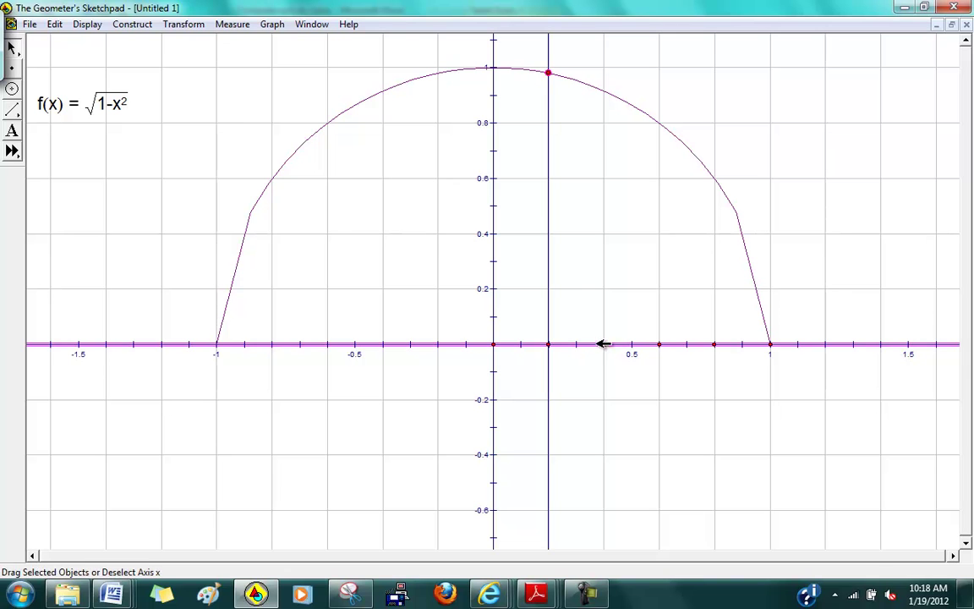
{"action": "left_click", "coordinate": [132, 23]}
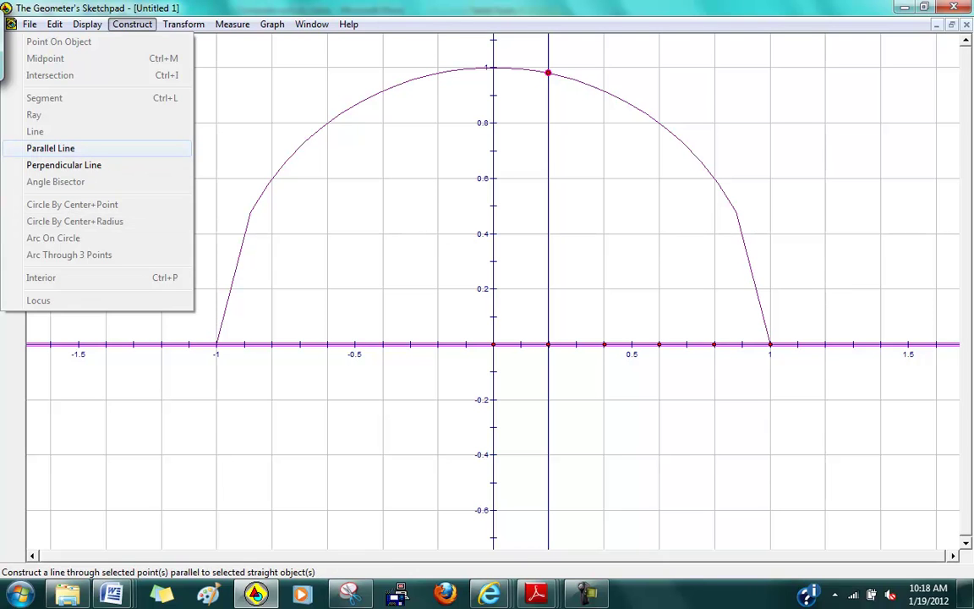
{"action": "left_click", "coordinate": [51, 148]}
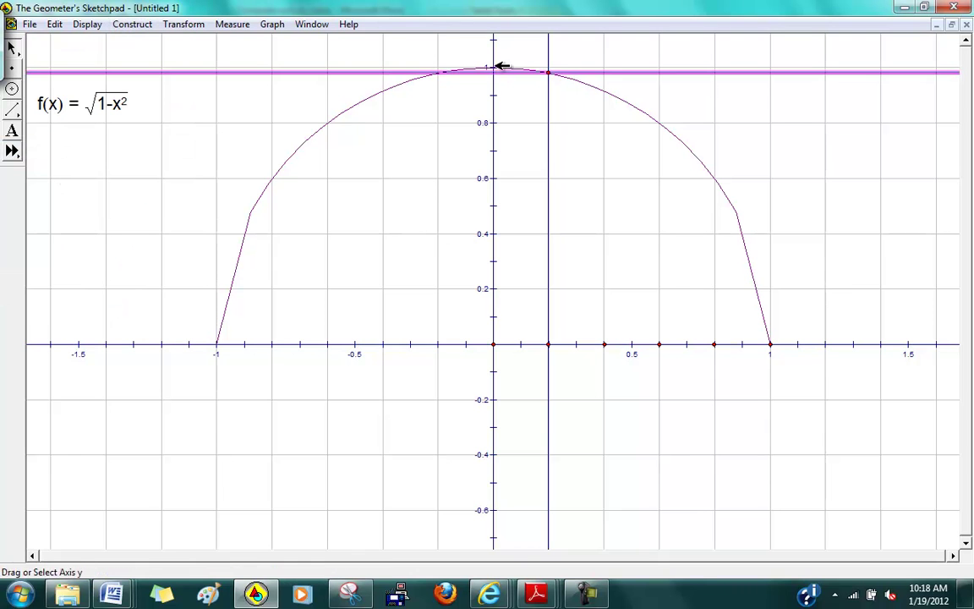
- Choose the Point tool with nothing selected and turn off point snapping for the coordinate grid
{"action": "mouse_move", "coordinate": [18, 52]}
{"action": "left_mouse_down"}
{"action": "mouse_move", "coordinate": [17, 73]}
{"action": "mouse_move", "coordinate": [24, 63]}
{"action": "mouse_move", "coordinate": [32, 79]}
{"action": "left_mouse_up"}
{"action": "left_click", "coordinate": [76, 54]}
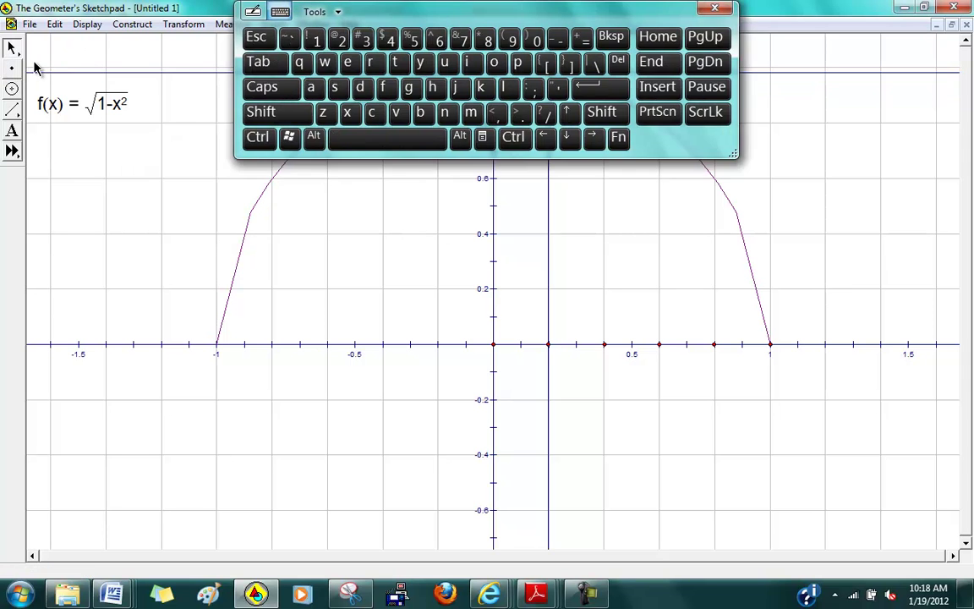
{"action": "left_click", "coordinate": [11, 67]}
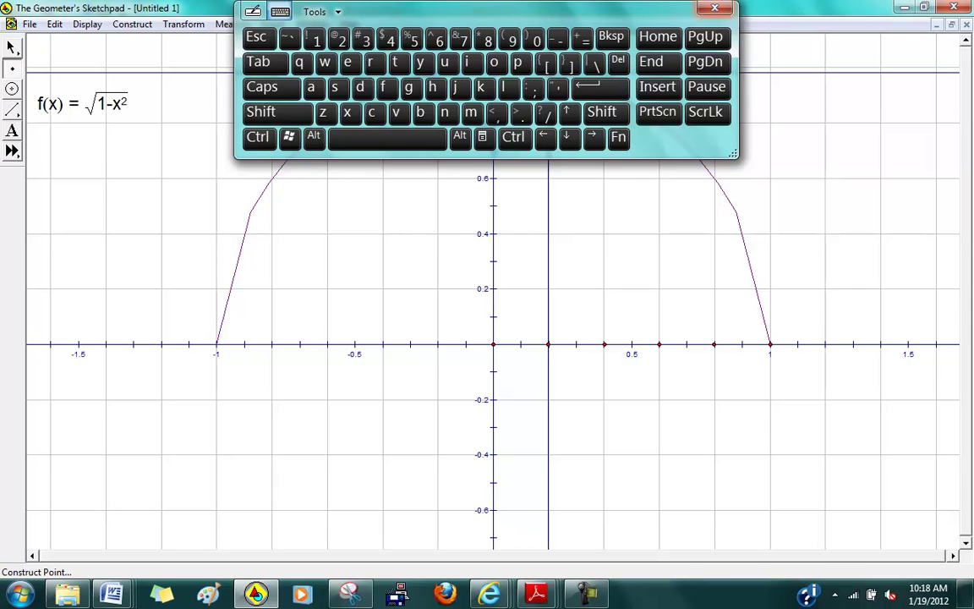
{"action": "left_click_drag", "start_coordinate": [14, 19], "coordinate": [11, 284]}
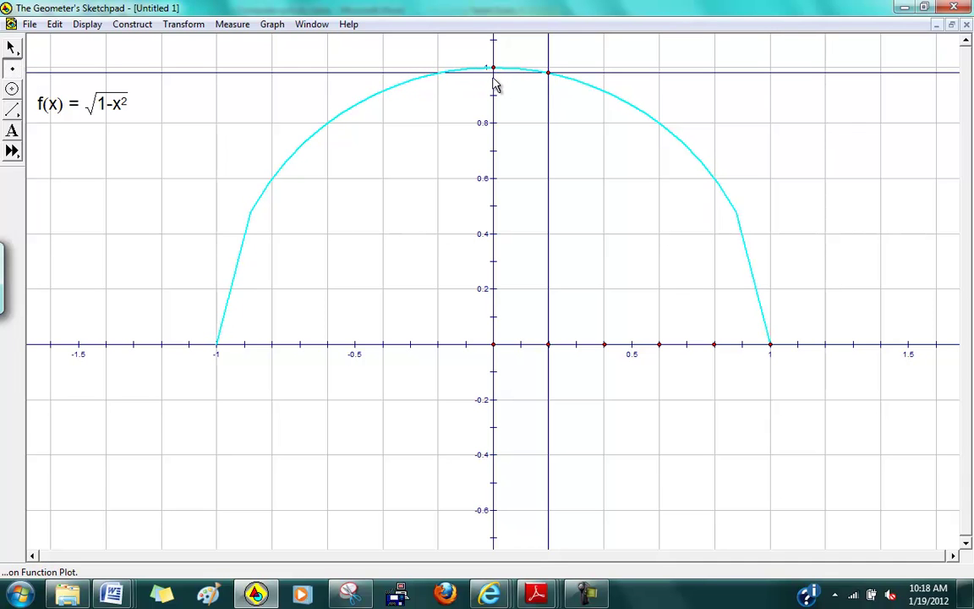
{"action": "left_click", "coordinate": [272, 25]}
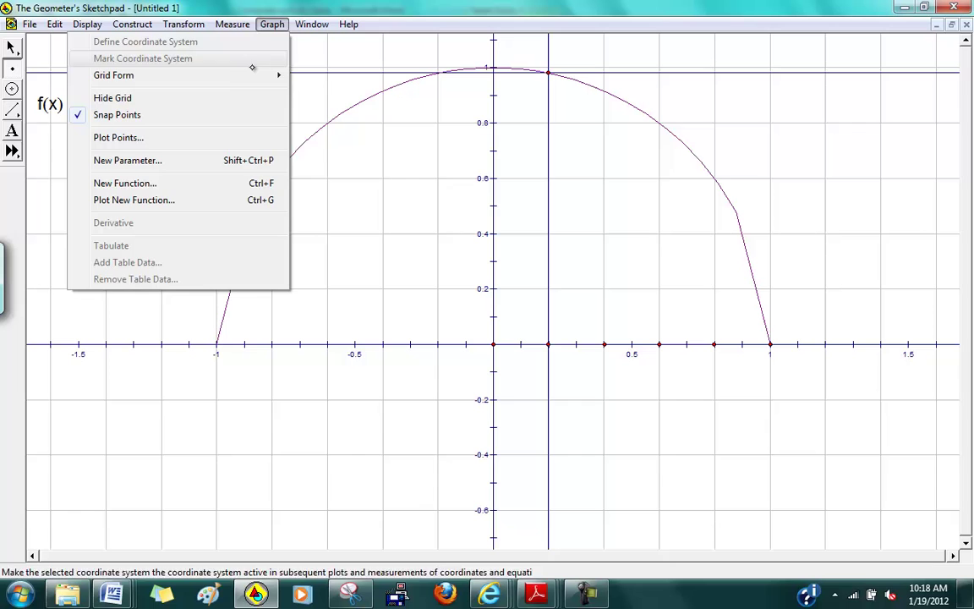
{"action": "left_click", "coordinate": [192, 116]}
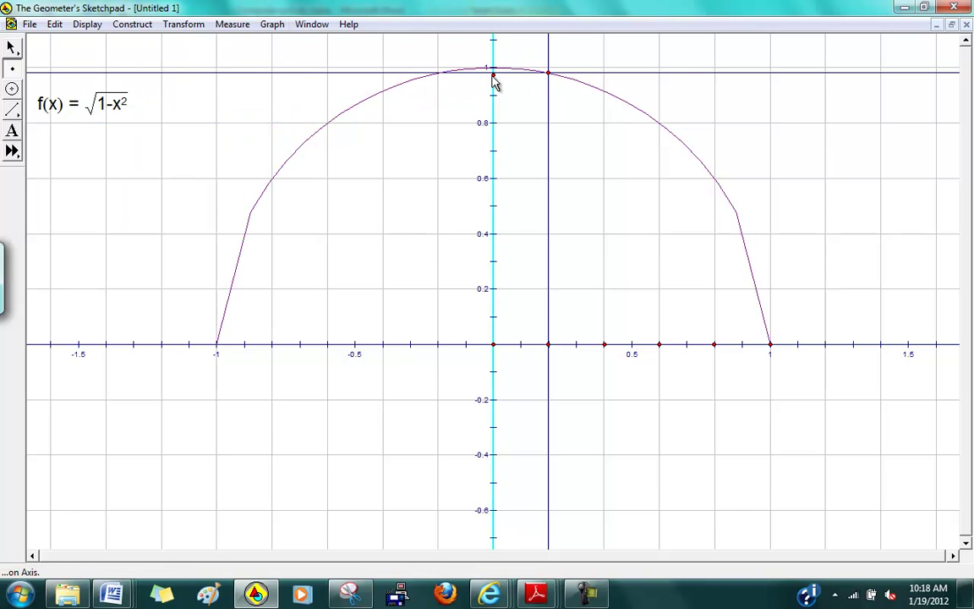
- Place a point where the horizontal line through the semicircle point at x = 0.2 crosses the y-axis
{"action": "left_click", "coordinate": [493, 75]}
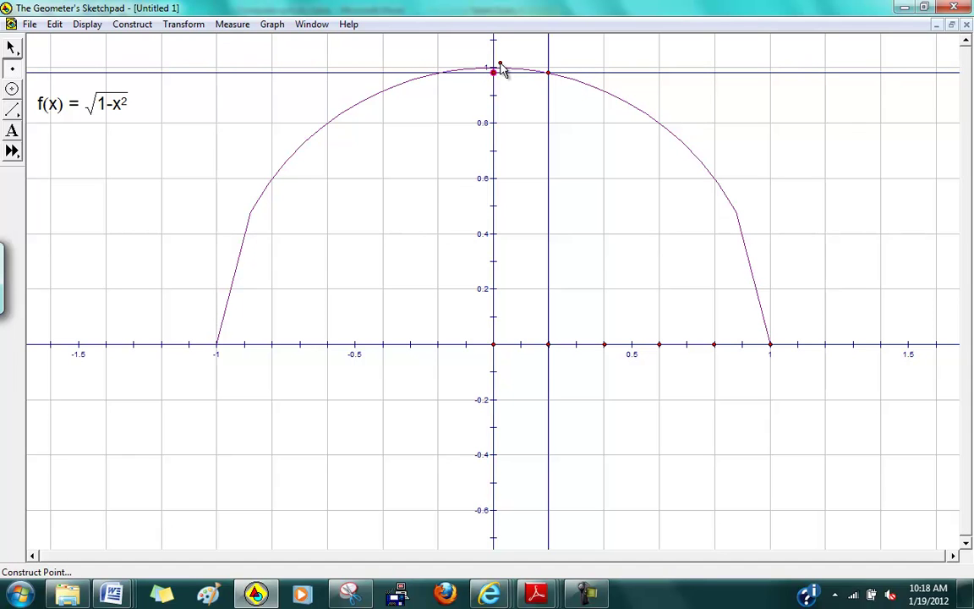
{"action": "key", "text": "Escape"}
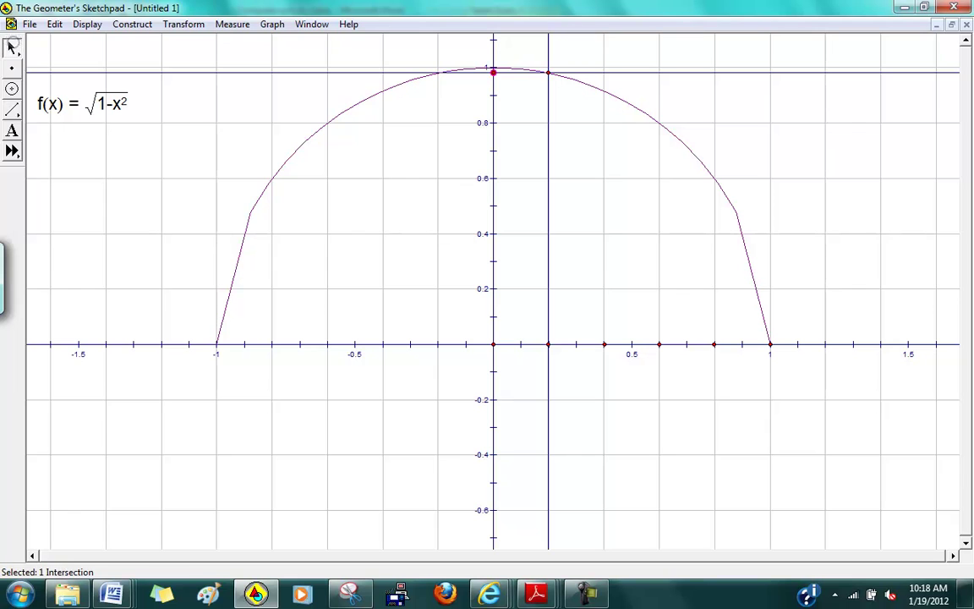
{"action": "left_click", "coordinate": [635, 72]}
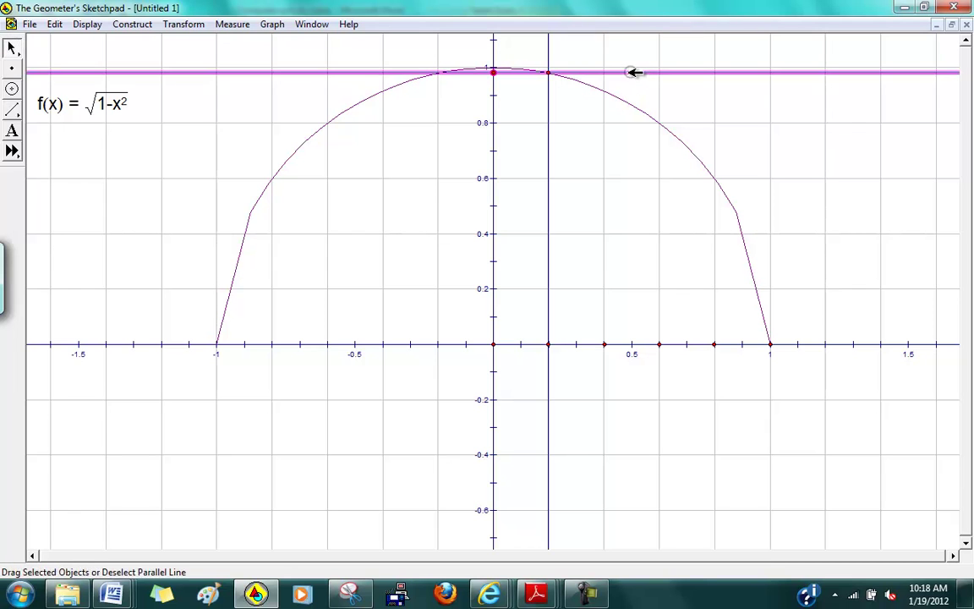
{"action": "left_click", "coordinate": [550, 174]}
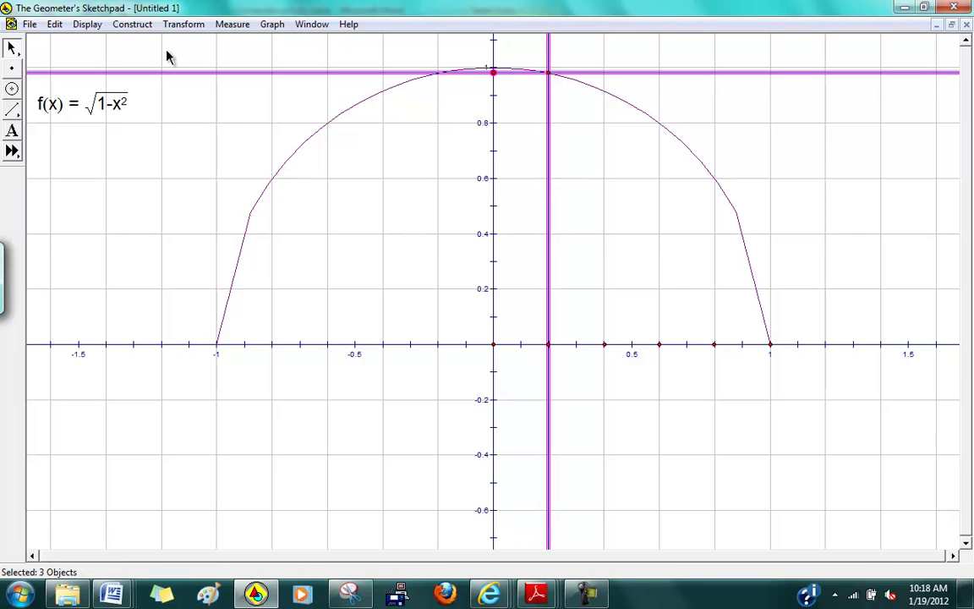
{"action": "left_click", "coordinate": [87, 24]}
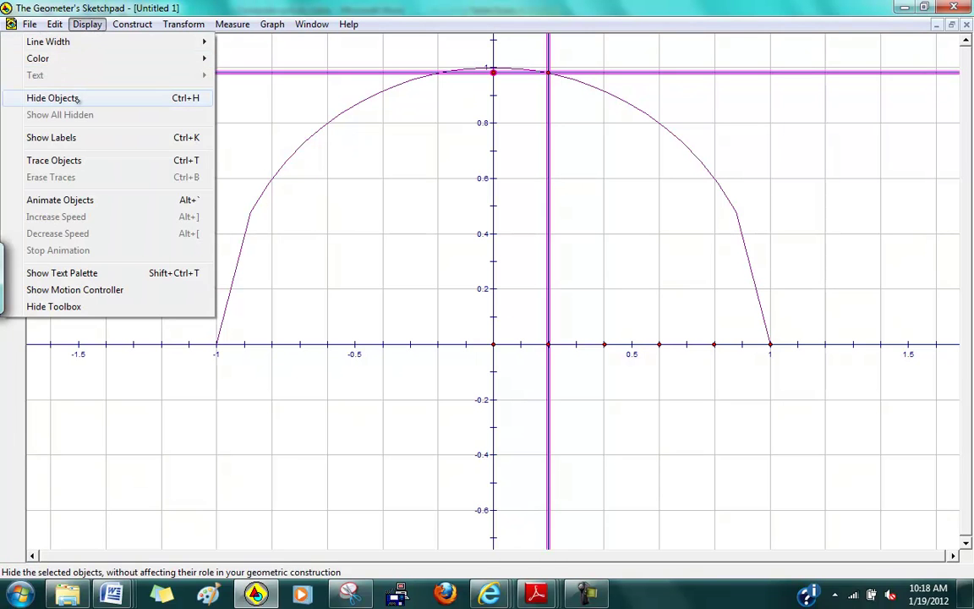
{"action": "left_click", "coordinate": [78, 98]}
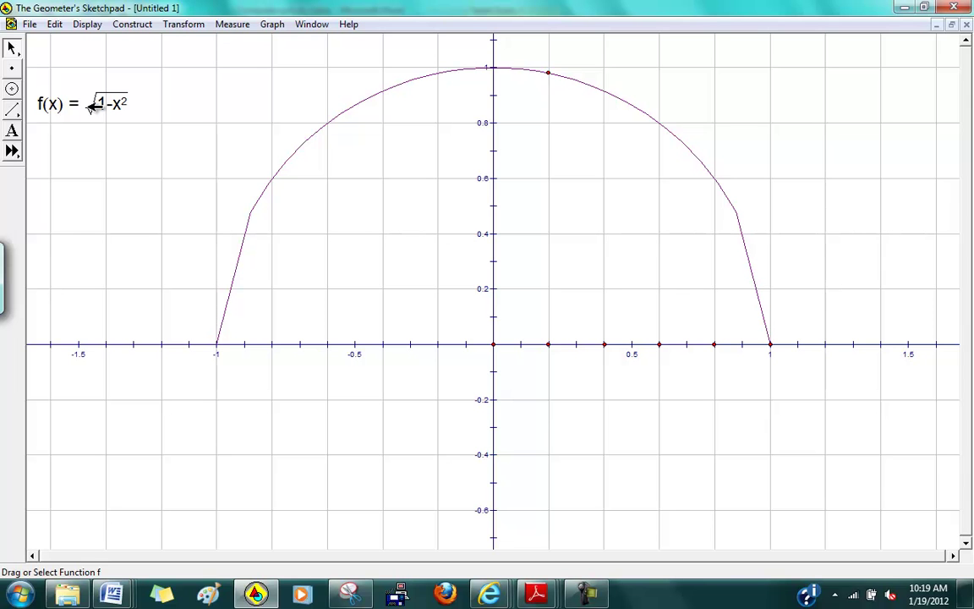
{"action": "left_click", "coordinate": [14, 253]}
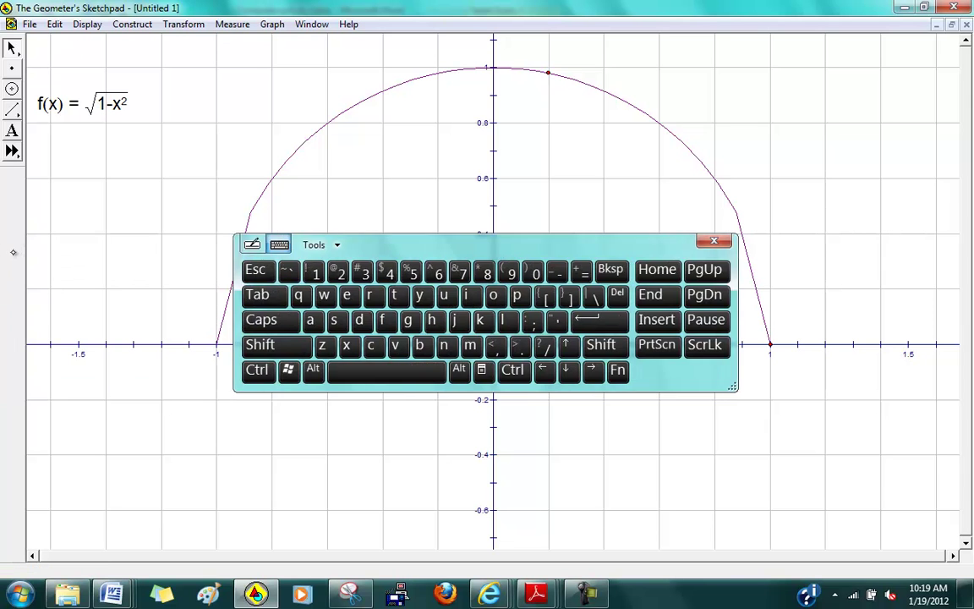
{"action": "left_click", "coordinate": [258, 370]}
{"action": "left_click", "coordinate": [349, 345]}
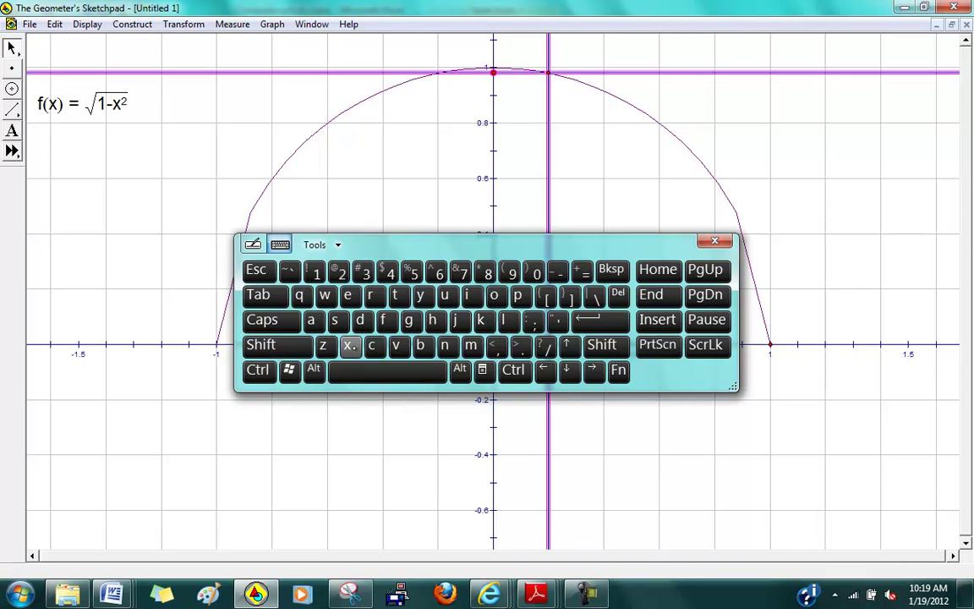
{"action": "left_click", "coordinate": [715, 242]}
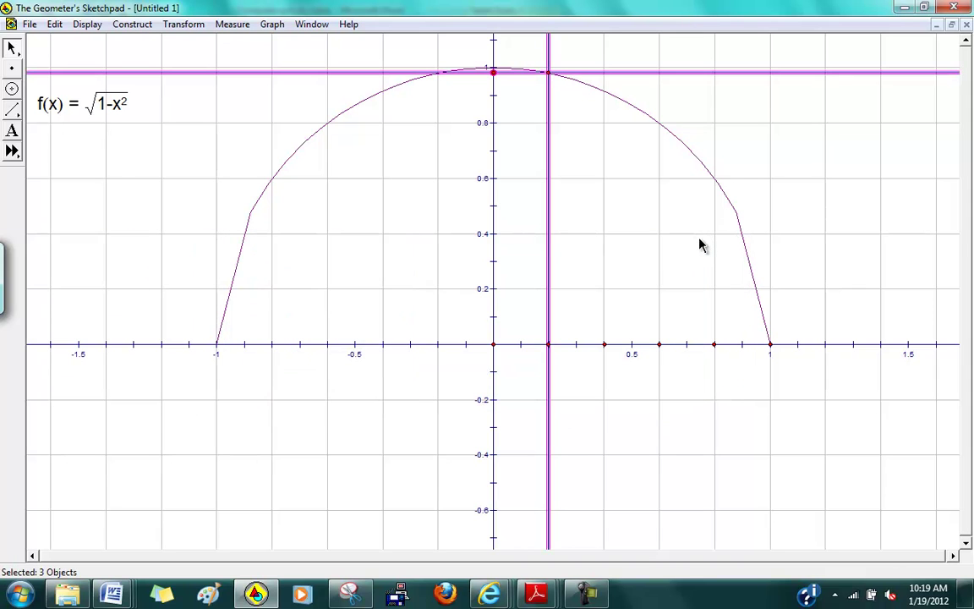
{"action": "left_click", "coordinate": [168, 127]}
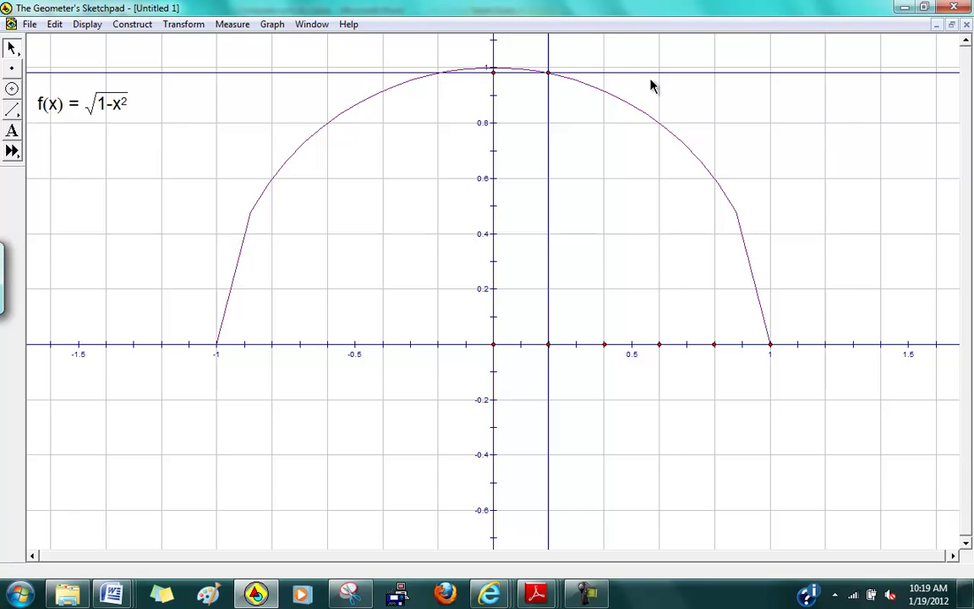
- Hide only the horizontal construction line and the perpendicular line at x = 0.2, keeping their points
{"action": "left_click", "coordinate": [681, 72]}
{"action": "left_click", "coordinate": [551, 176]}
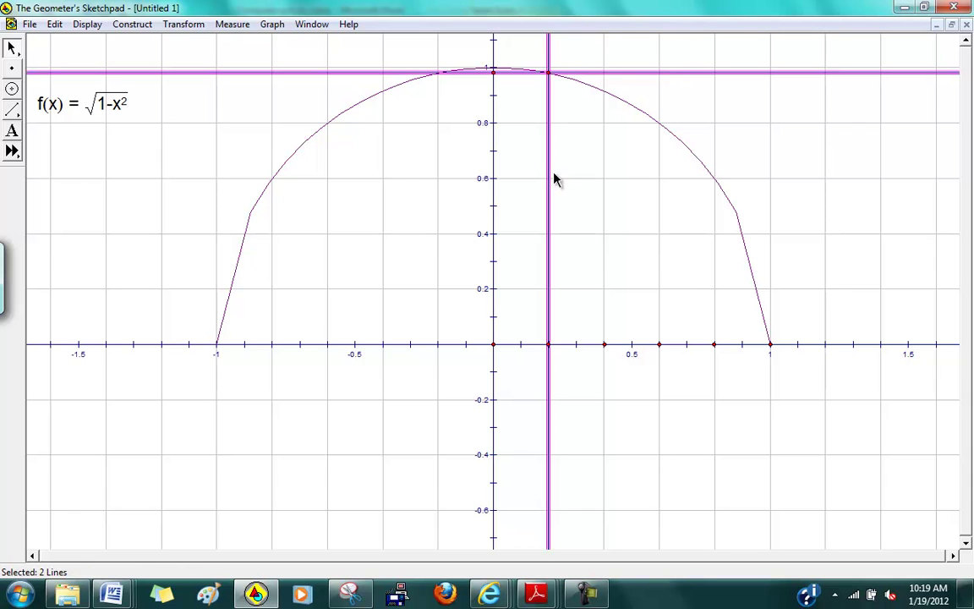
{"action": "left_click", "coordinate": [87, 24]}
{"action": "left_click", "coordinate": [59, 98]}
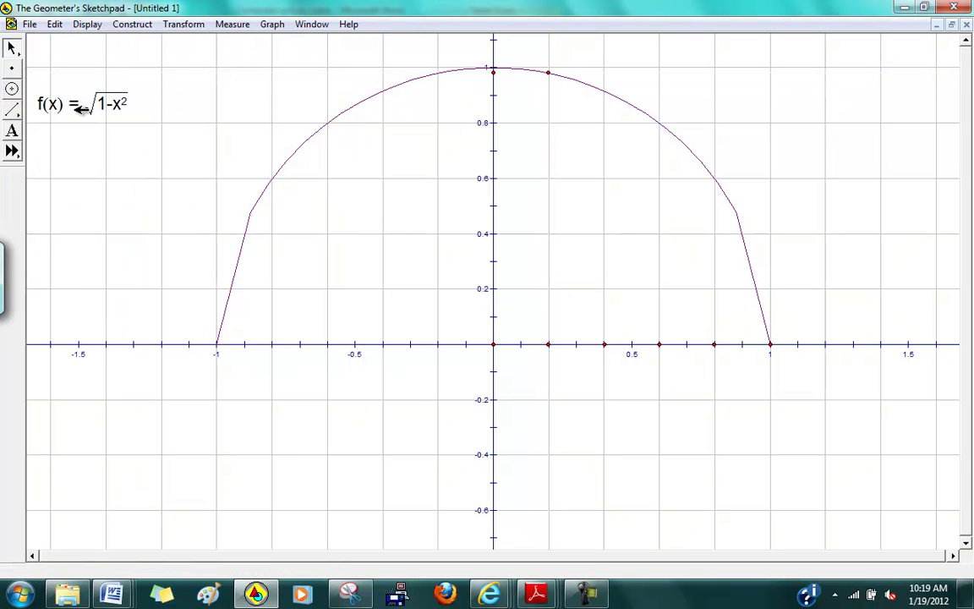
- Construct a segment between the semicircle point at x = 0.2 and the point level with it on the y-axis
{"action": "left_click", "coordinate": [551, 72]}
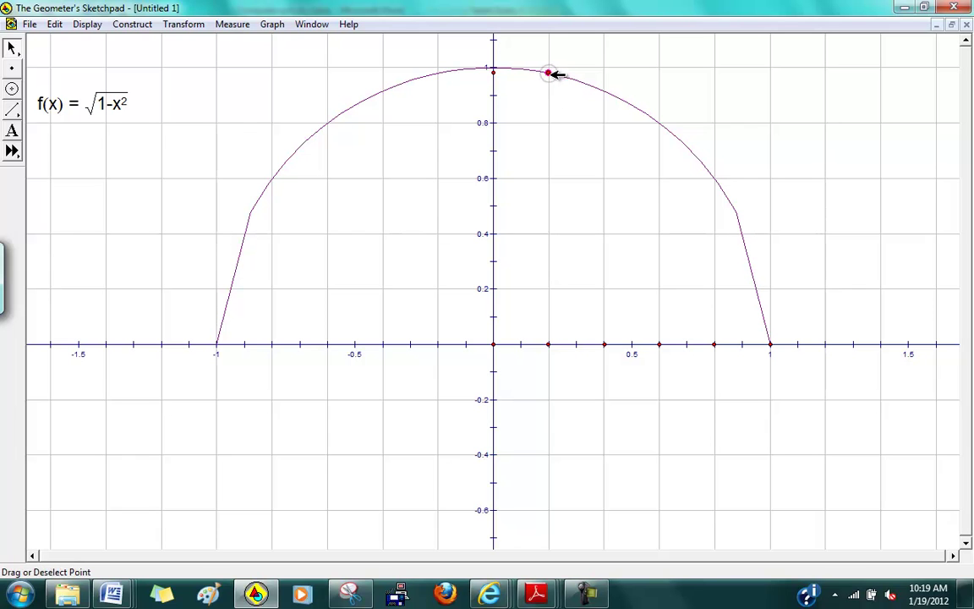
{"action": "left_click", "coordinate": [496, 74]}
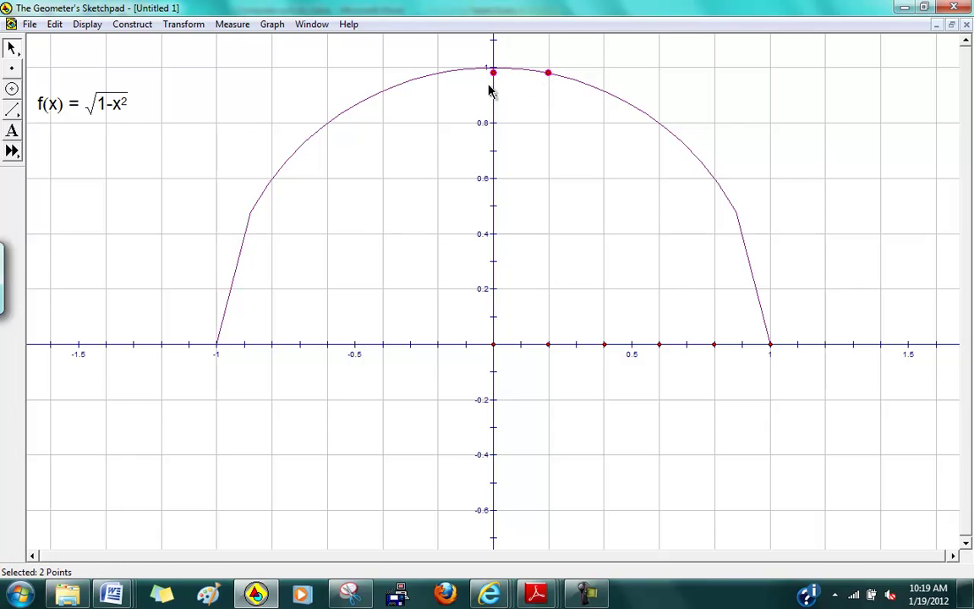
{"action": "left_click", "coordinate": [128, 24]}
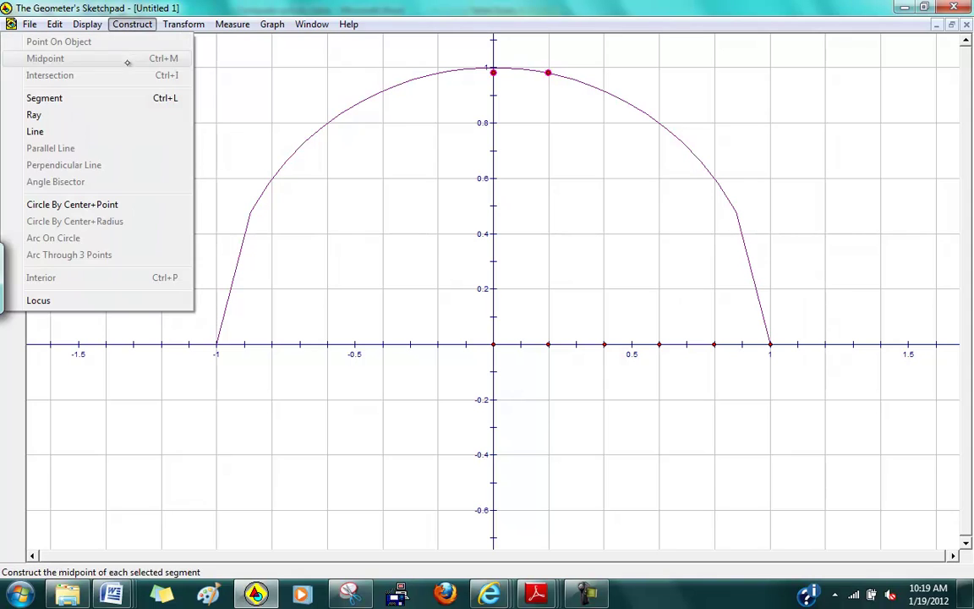
{"action": "left_click", "coordinate": [105, 99]}
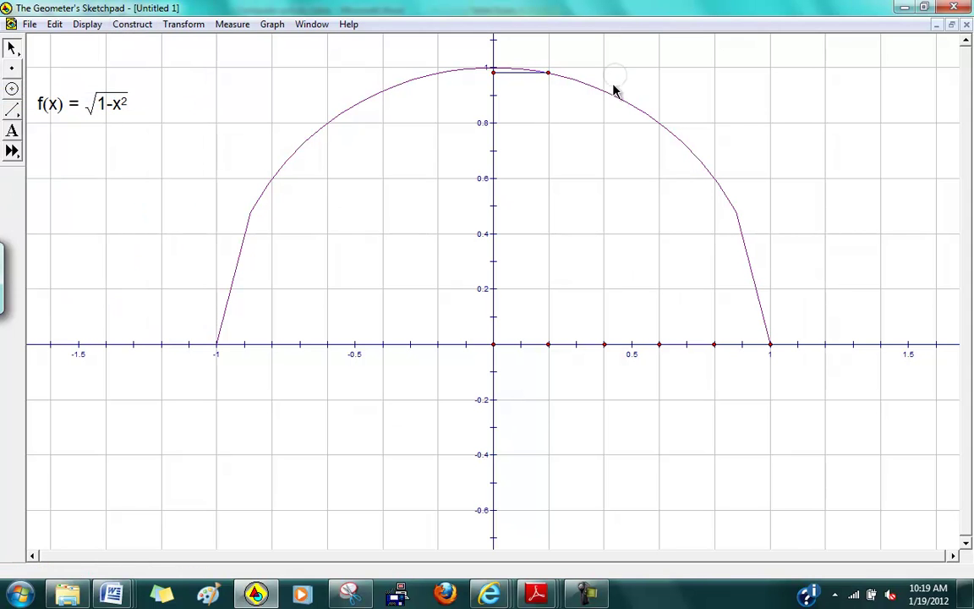
- Construct a segment from the semicircle point at x = 0.2 down to the x-axis point at 0.2, and clear the selection
{"action": "left_click", "coordinate": [550, 73]}
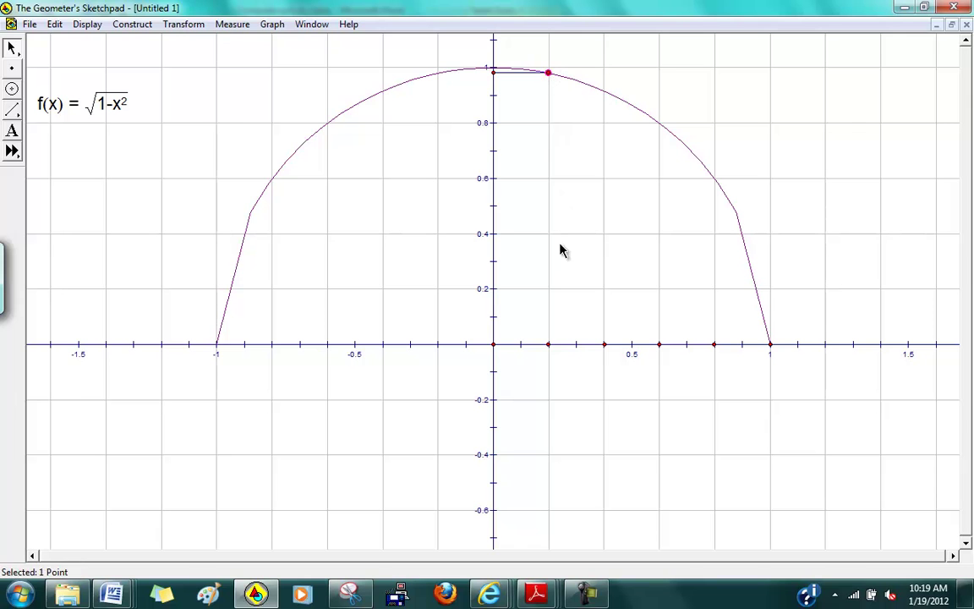
{"action": "left_click", "coordinate": [549, 345]}
{"action": "left_click", "coordinate": [135, 24]}
{"action": "left_click", "coordinate": [103, 99]}
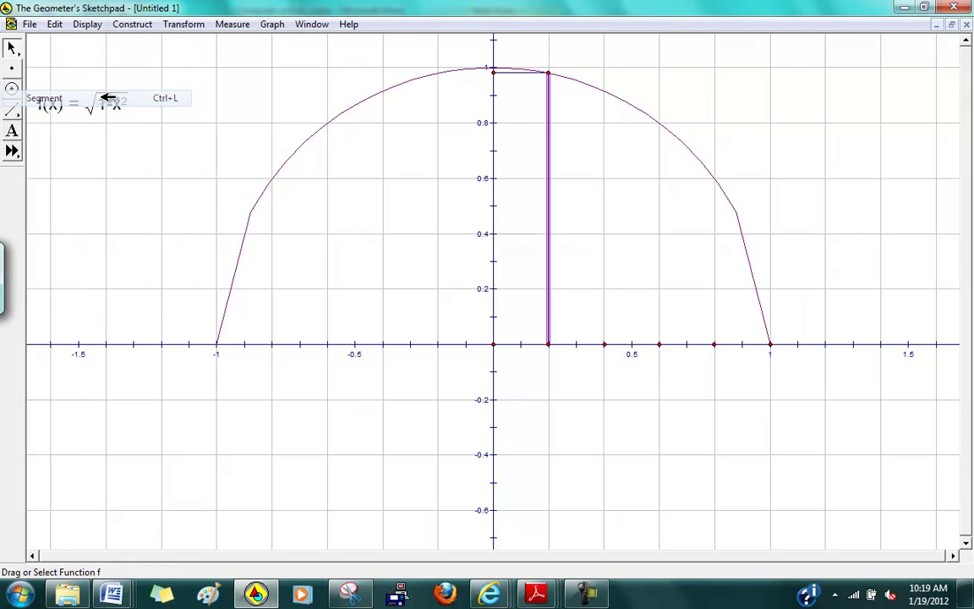
{"action": "left_click", "coordinate": [700, 91]}
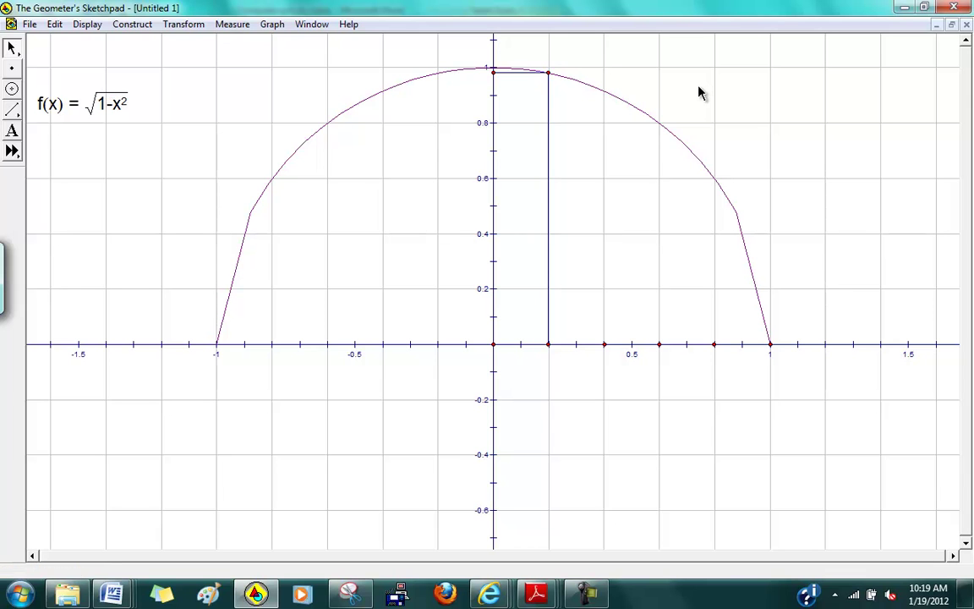
- Construct the quadrilateral interior of the first rectangle from its four corner points, between x = 0 and x = 0.2
{"action": "left_click", "coordinate": [494, 72]}
{"action": "left_click", "coordinate": [549, 74]}
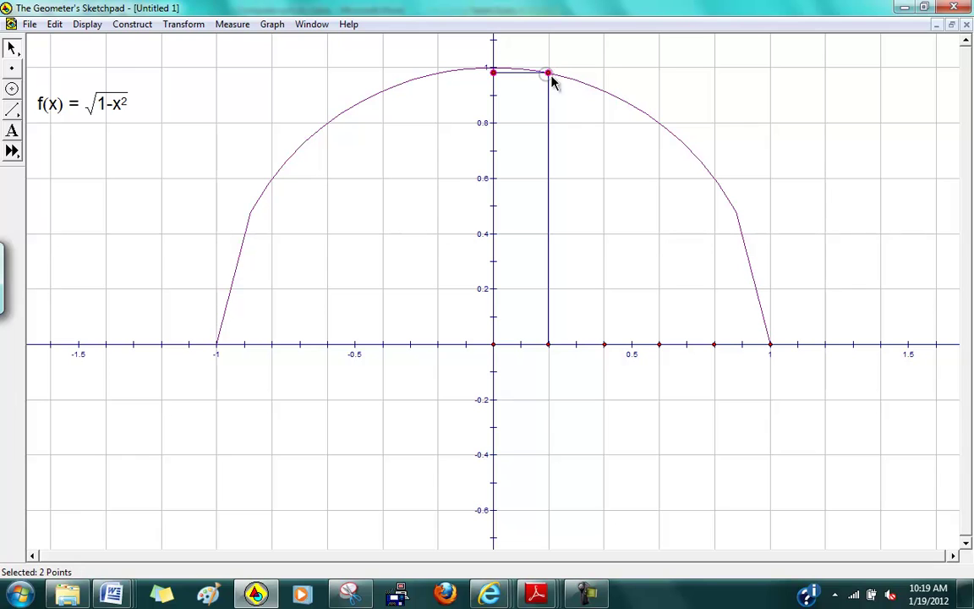
{"action": "left_click", "coordinate": [549, 344]}
{"action": "left_click", "coordinate": [494, 344]}
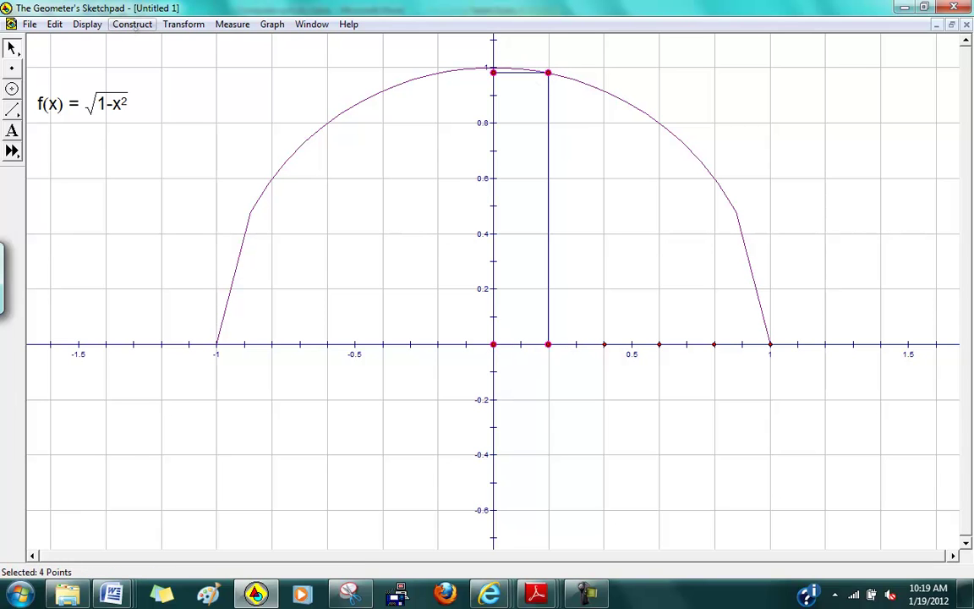
{"action": "left_click", "coordinate": [132, 24]}
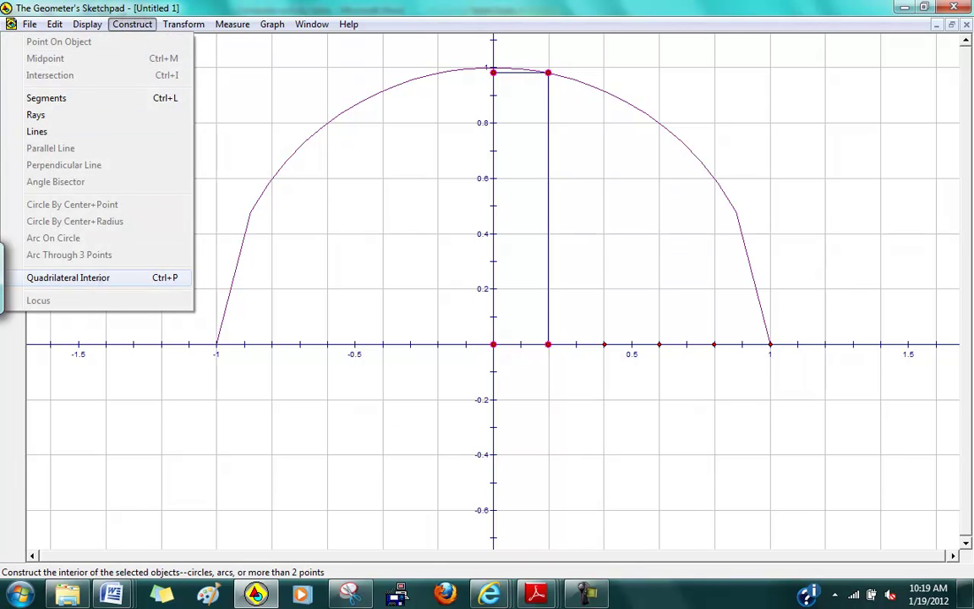
{"action": "left_click", "coordinate": [94, 277]}
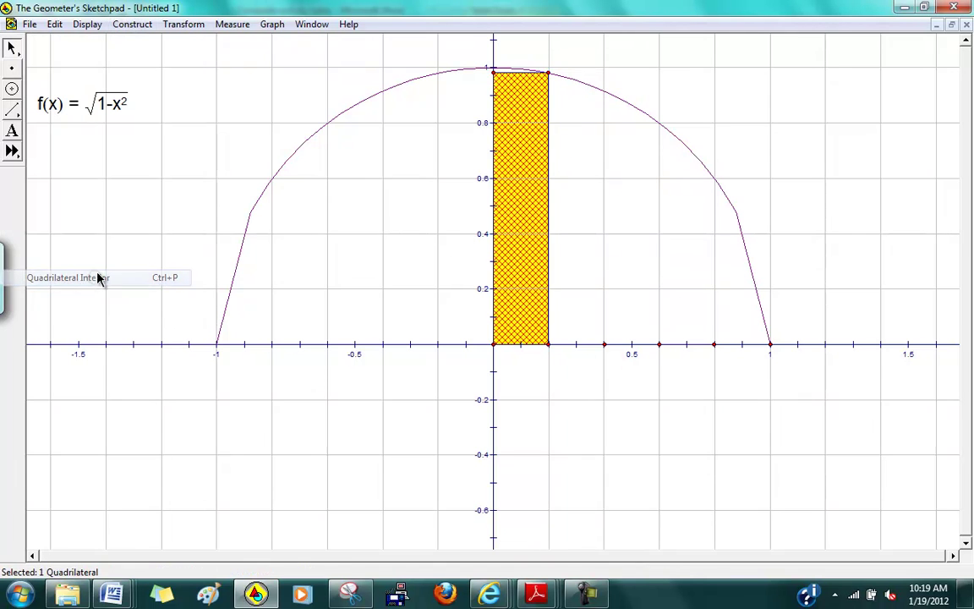
{"action": "left_click", "coordinate": [842, 198]}
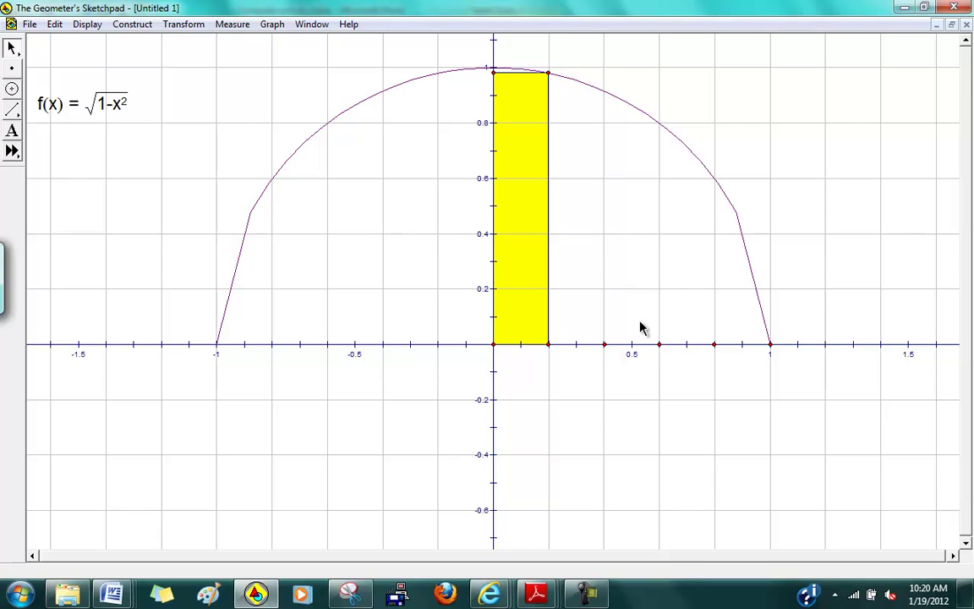
- Construct a line perpendicular to the x-axis through the point at x = 0.4 and clear the selection
{"action": "left_click", "coordinate": [604, 344]}
{"action": "left_click", "coordinate": [574, 344]}
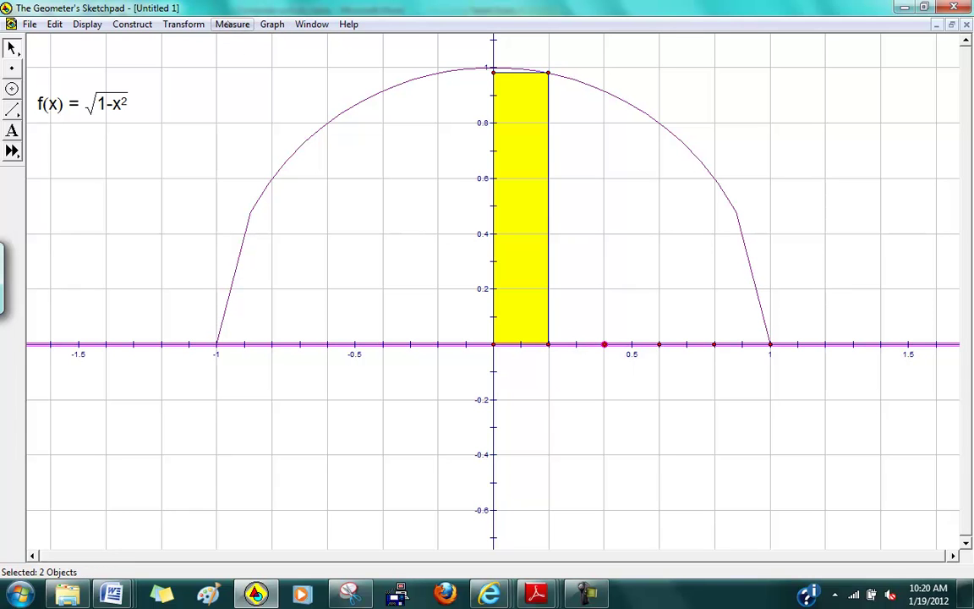
{"action": "left_click", "coordinate": [138, 26]}
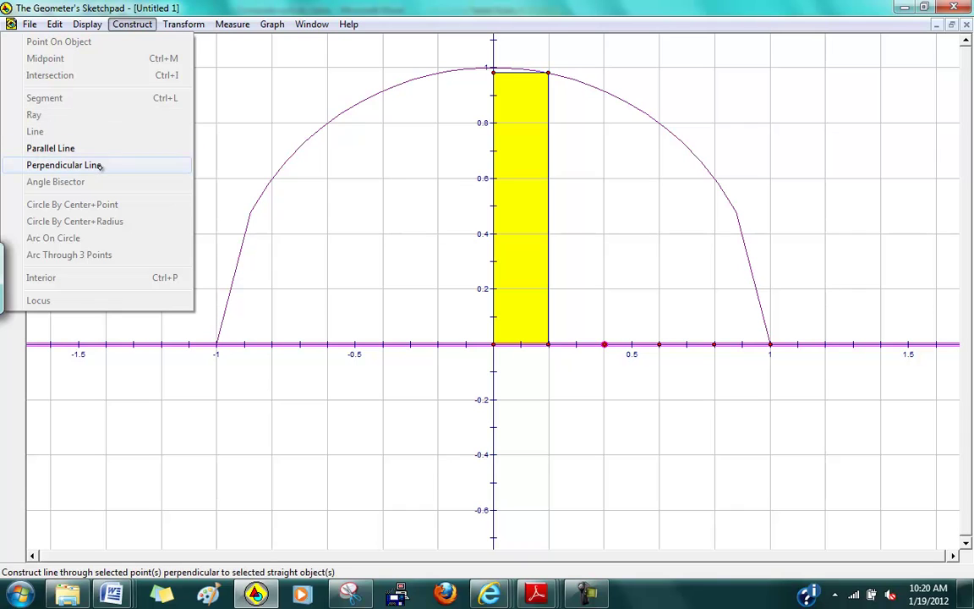
{"action": "left_click", "coordinate": [65, 165]}
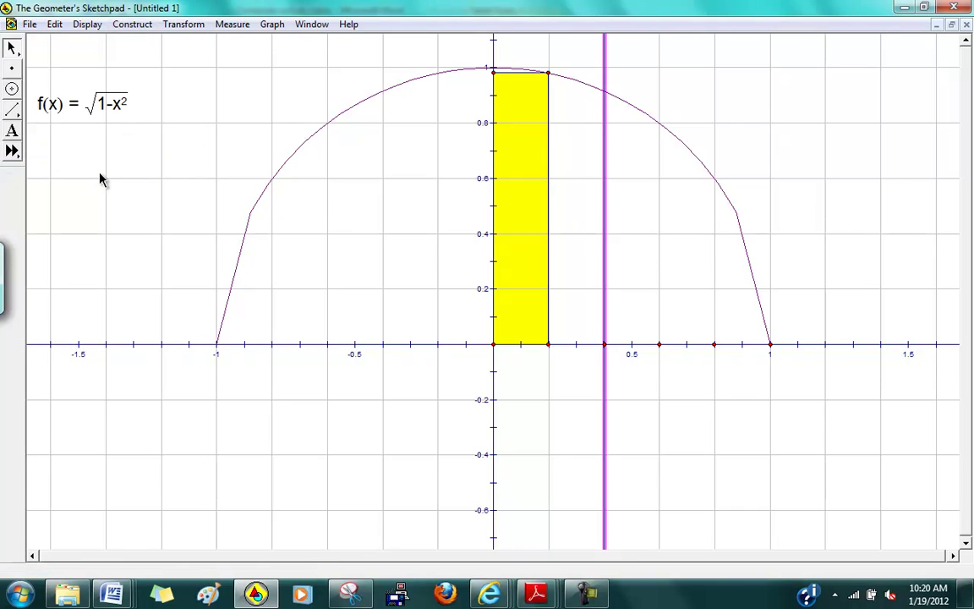
{"action": "left_click", "coordinate": [632, 86]}
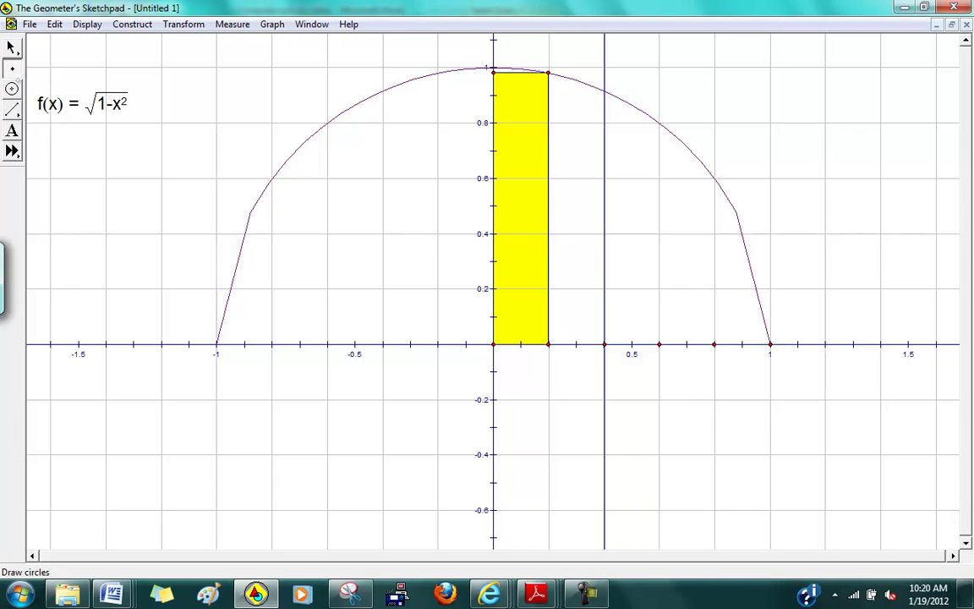
- Place a point on the perpendicular line at x = 0.4 and move it to where the line meets the semicircle
{"action": "left_click", "coordinate": [604, 92]}
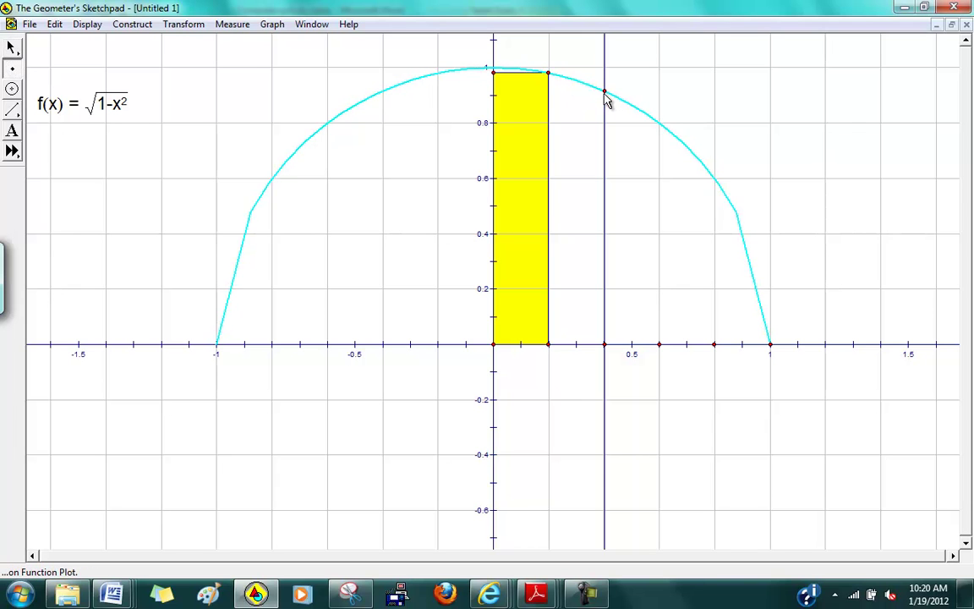
{"action": "left_click", "coordinate": [606, 95]}
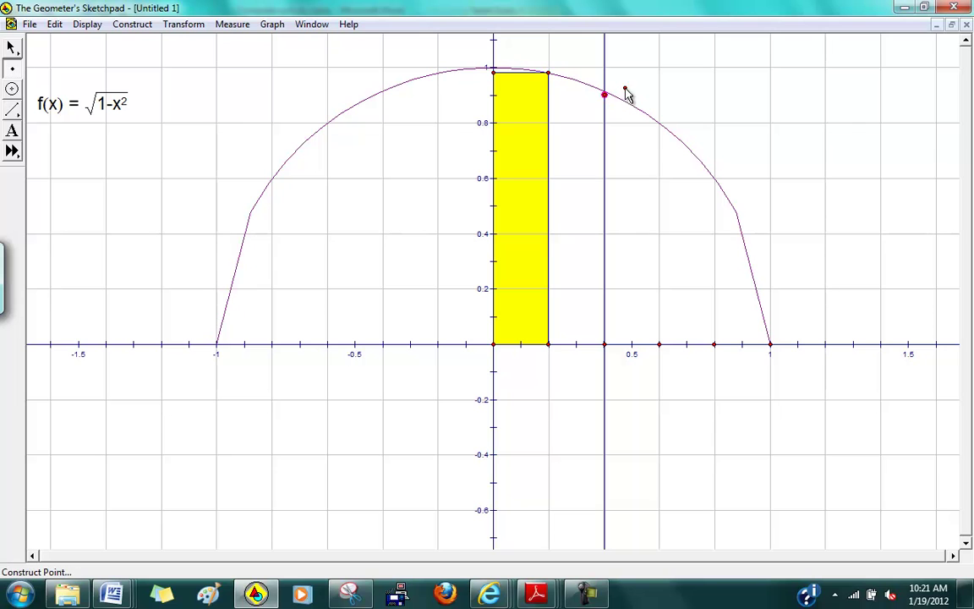
{"action": "key", "text": "Escape"}
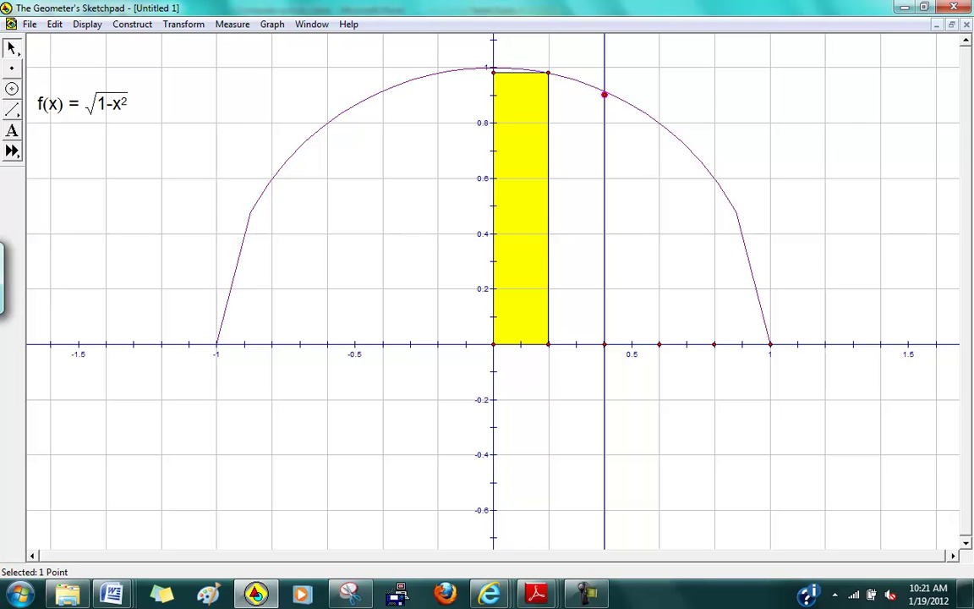
{"action": "right_click", "coordinate": [605, 92]}
{"action": "left_click", "coordinate": [609, 87]}
{"action": "left_click_drag", "start_coordinate": [620, 102], "coordinate": [613, 91]}
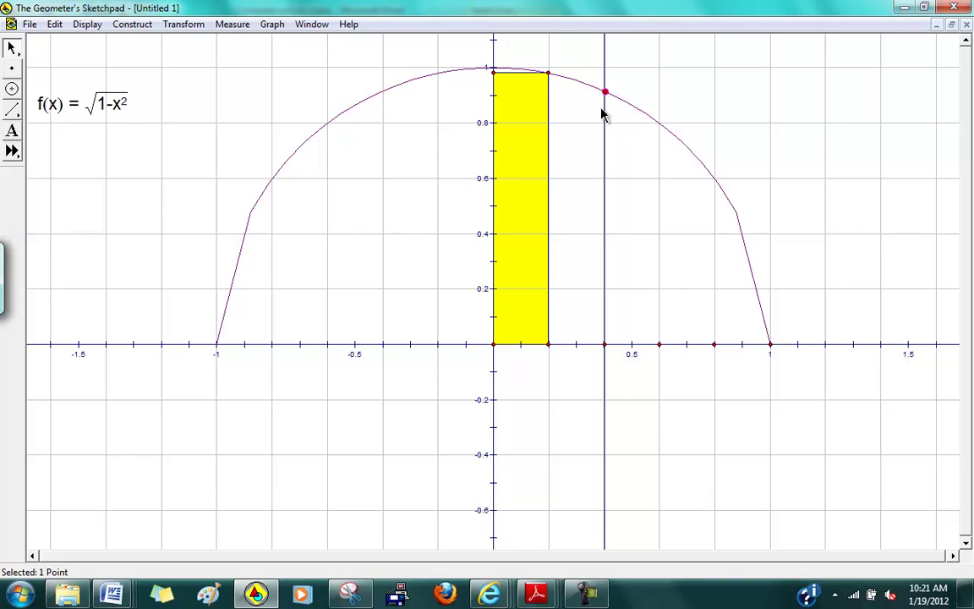
- Construct a line parallel to the x-axis through the point on the semicircle at x = 0.4
{"action": "left_click", "coordinate": [572, 344]}
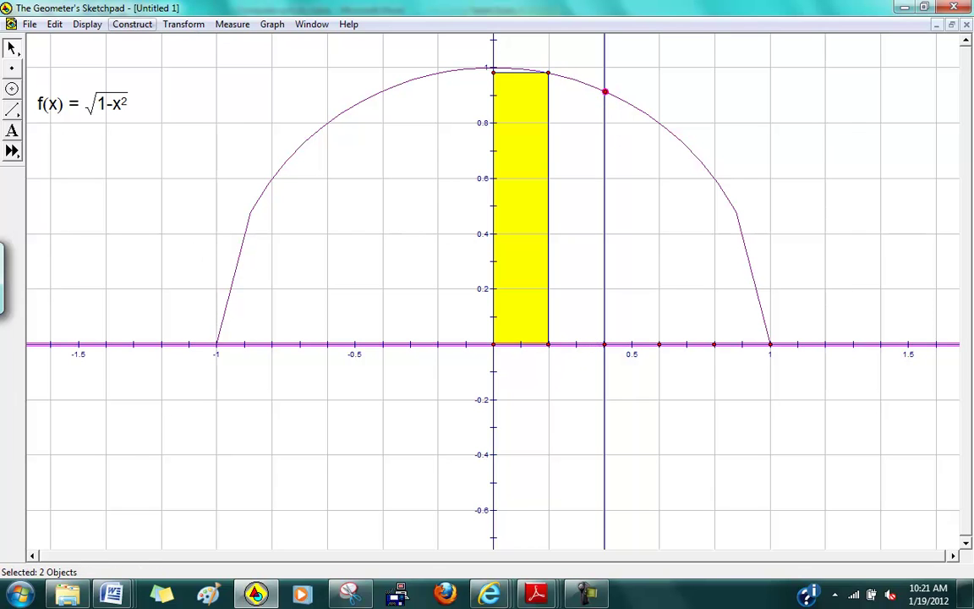
{"action": "left_click", "coordinate": [132, 23]}
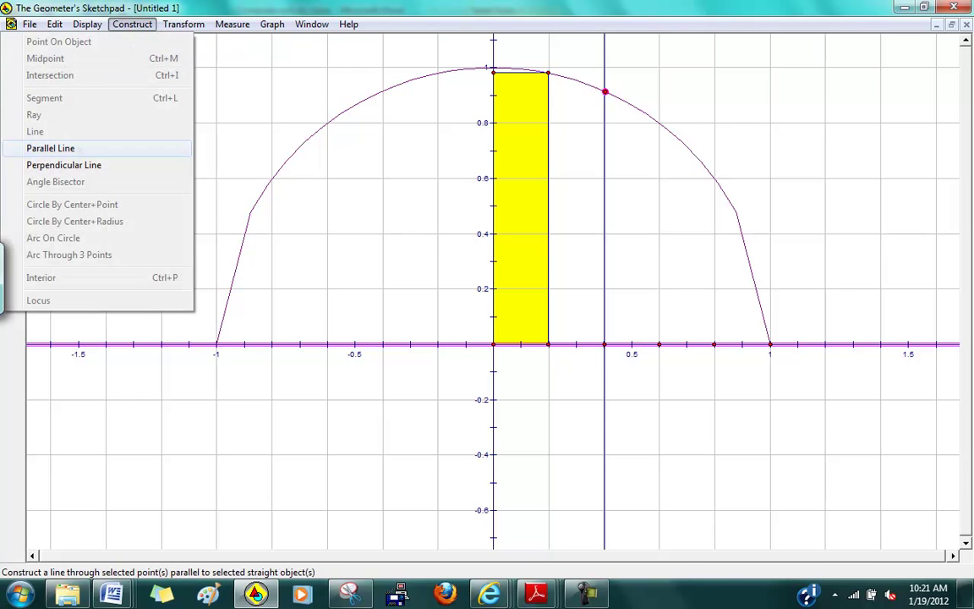
{"action": "left_click", "coordinate": [51, 148]}
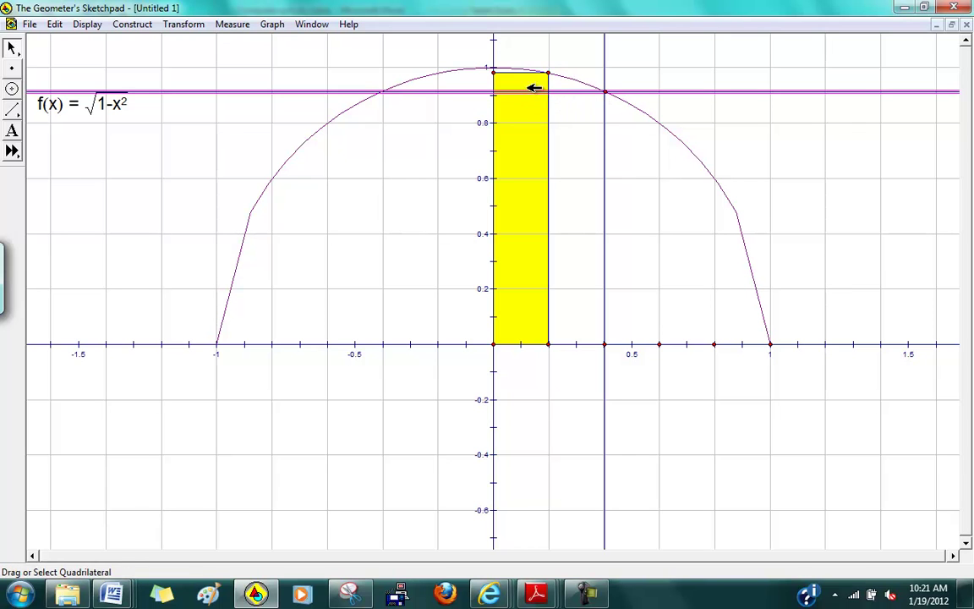
- Place a point where the horizontal line through the x = 0.4 curve point crosses the first rectangle's side at x = 0.2
{"action": "left_click", "coordinate": [140, 168]}
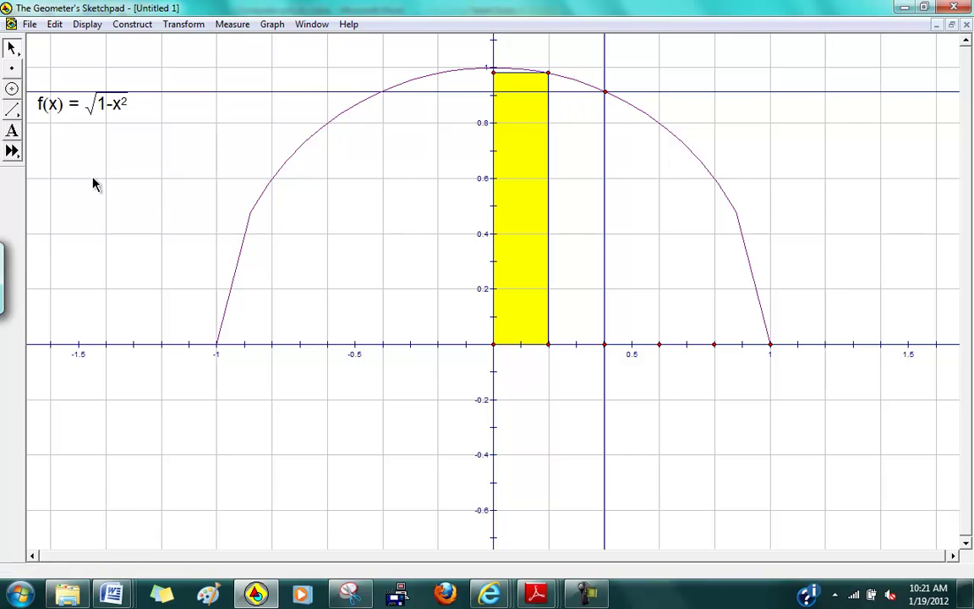
{"action": "left_click", "coordinate": [12, 67]}
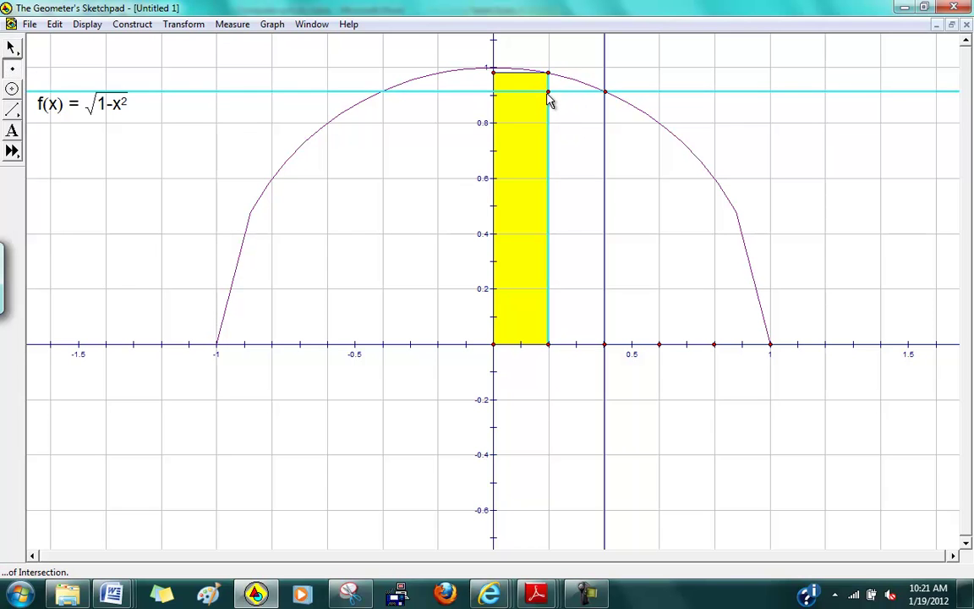
{"action": "left_click", "coordinate": [679, 72]}
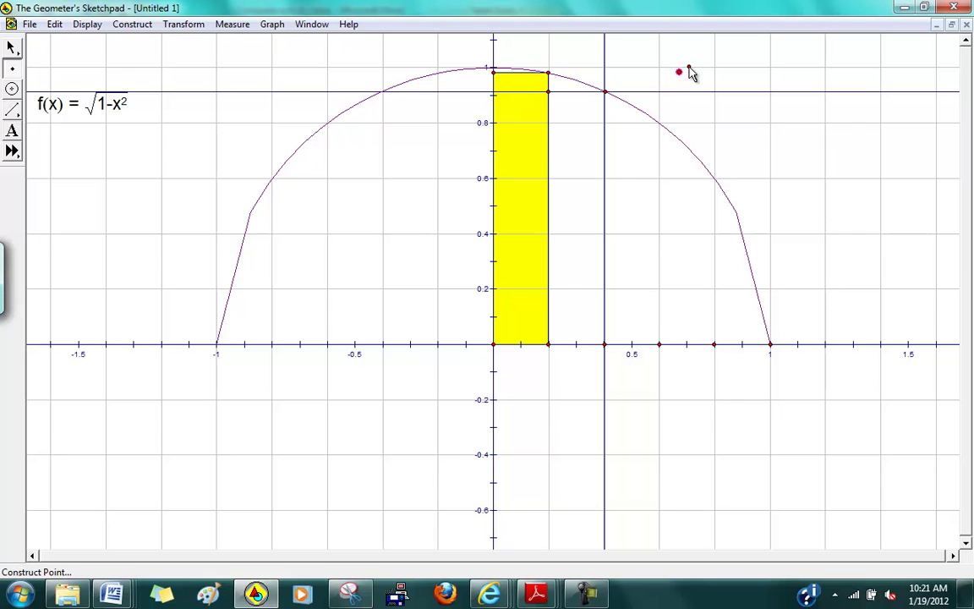
{"action": "key", "text": "Escape"}
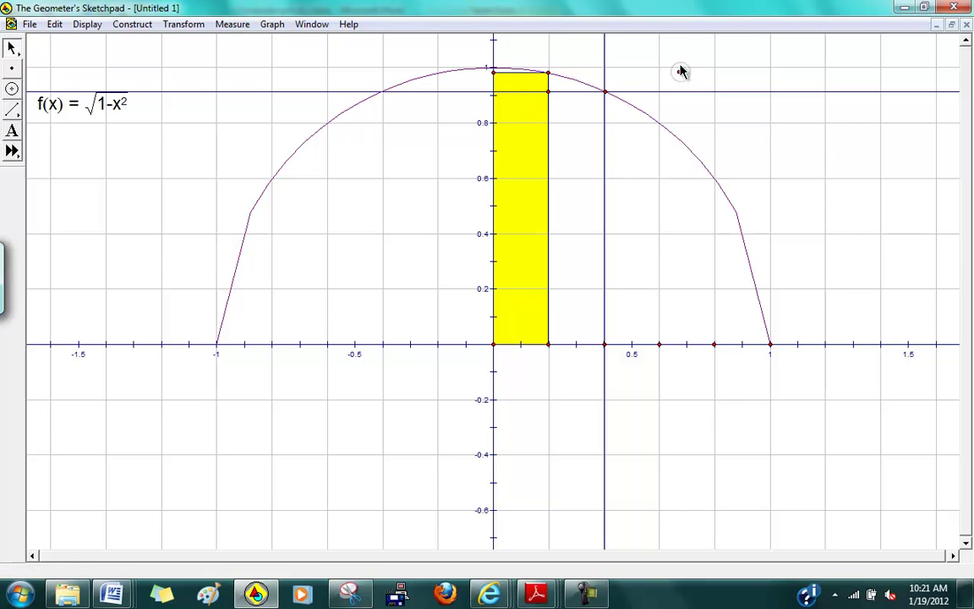
- Hide the stray point lying outside the semicircle, above its descending arc
{"action": "left_click", "coordinate": [681, 72]}
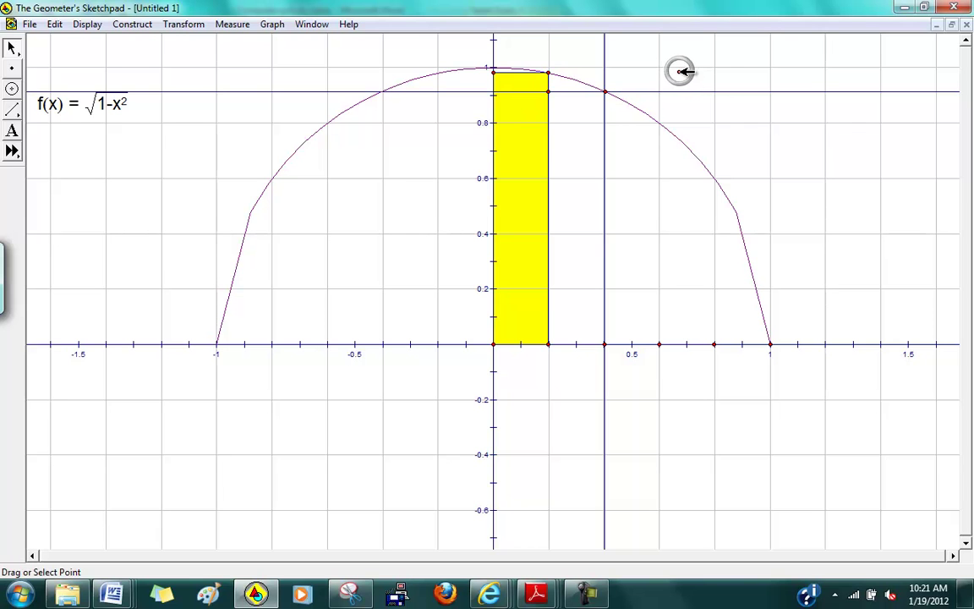
{"action": "right_click", "coordinate": [682, 71]}
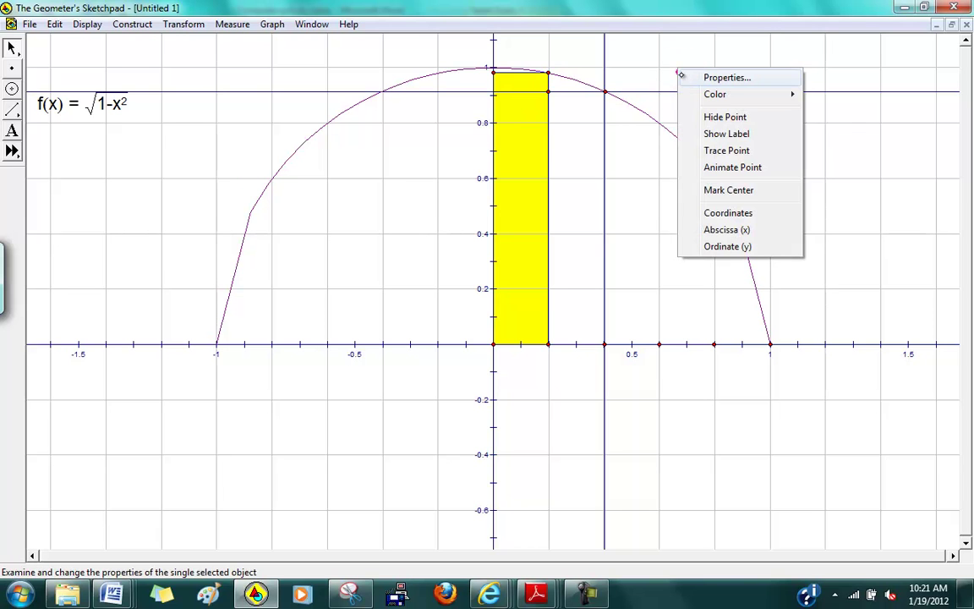
{"action": "left_click", "coordinate": [729, 118]}
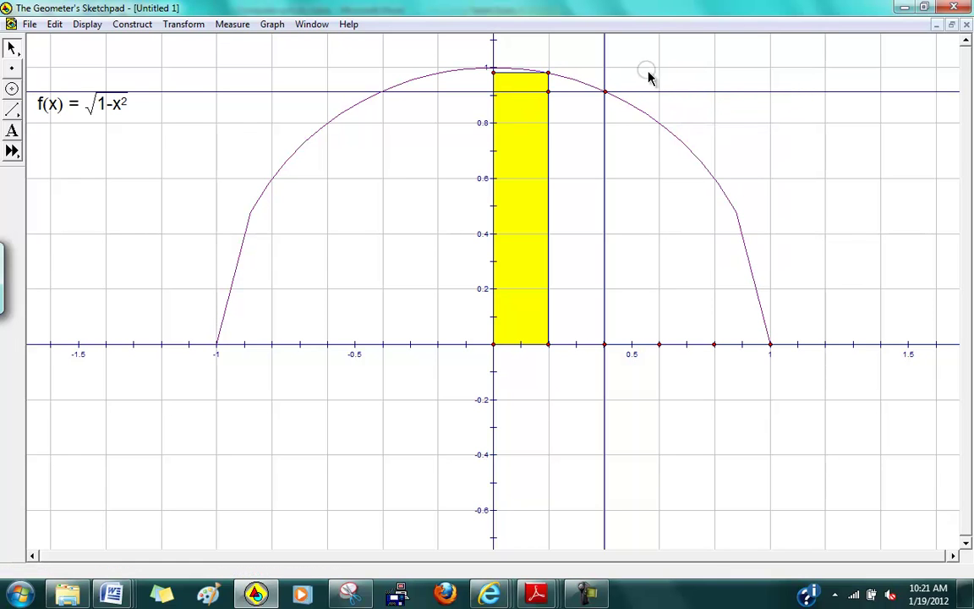
- Hide the horizontal construction line and the perpendicular line at x = 0.4
{"action": "left_click", "coordinate": [684, 91]}
{"action": "left_click", "coordinate": [606, 176]}
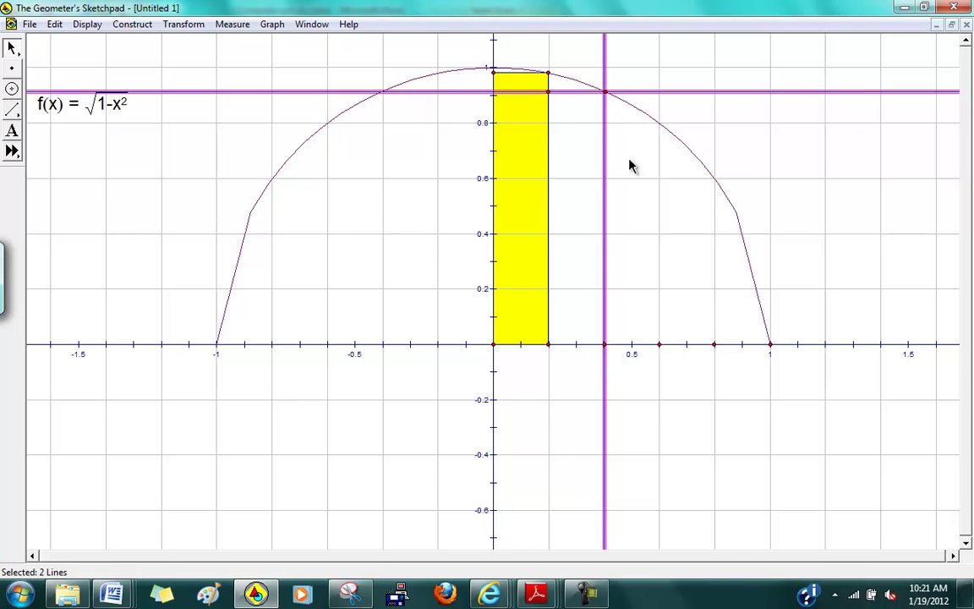
{"action": "left_click", "coordinate": [87, 24]}
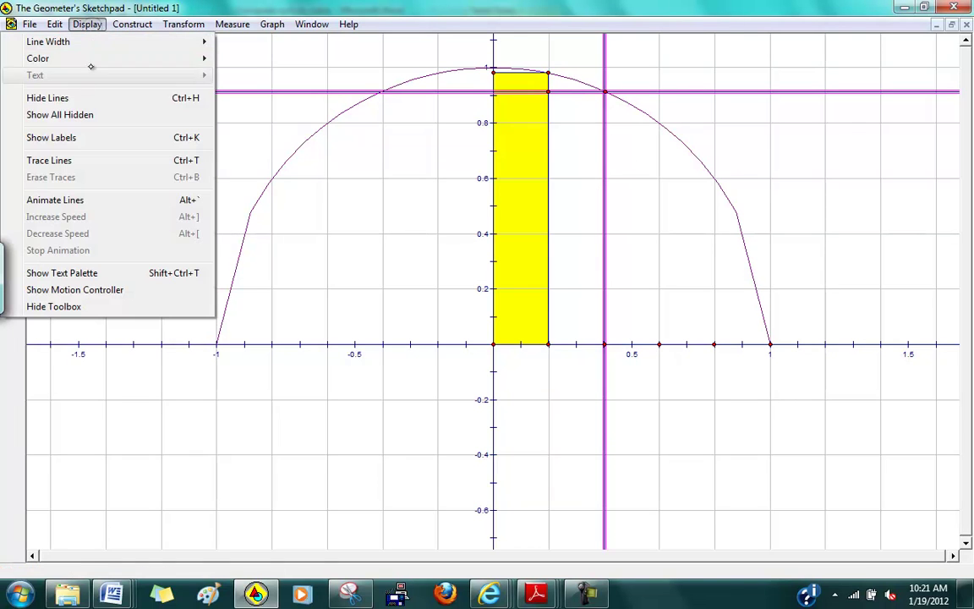
{"action": "left_click", "coordinate": [51, 98]}
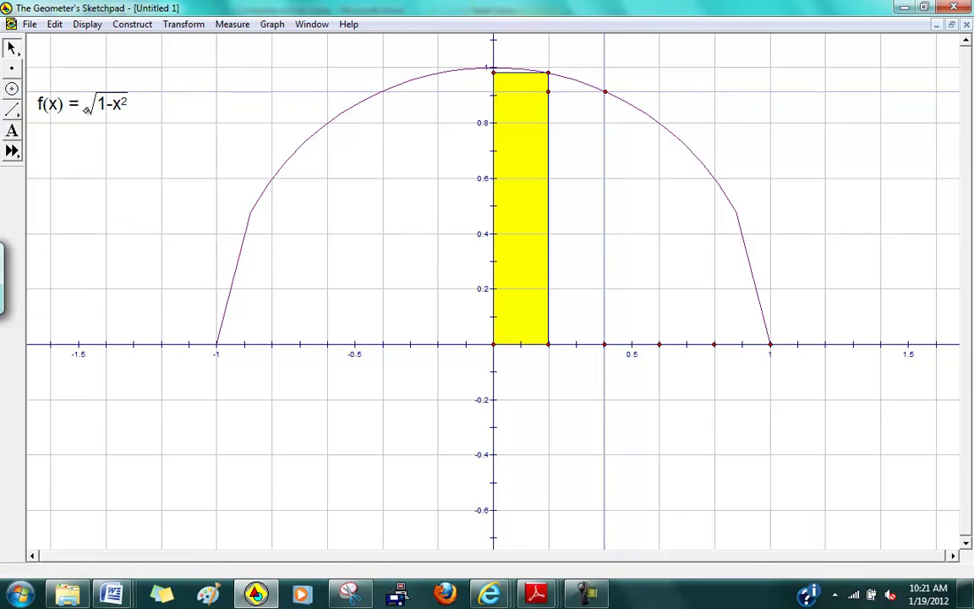
- Construct the second rectangle's top segment between the curve point at x = 0.4 and the point on x = 0.2
{"action": "left_click", "coordinate": [605, 92]}
{"action": "left_click", "coordinate": [549, 92]}
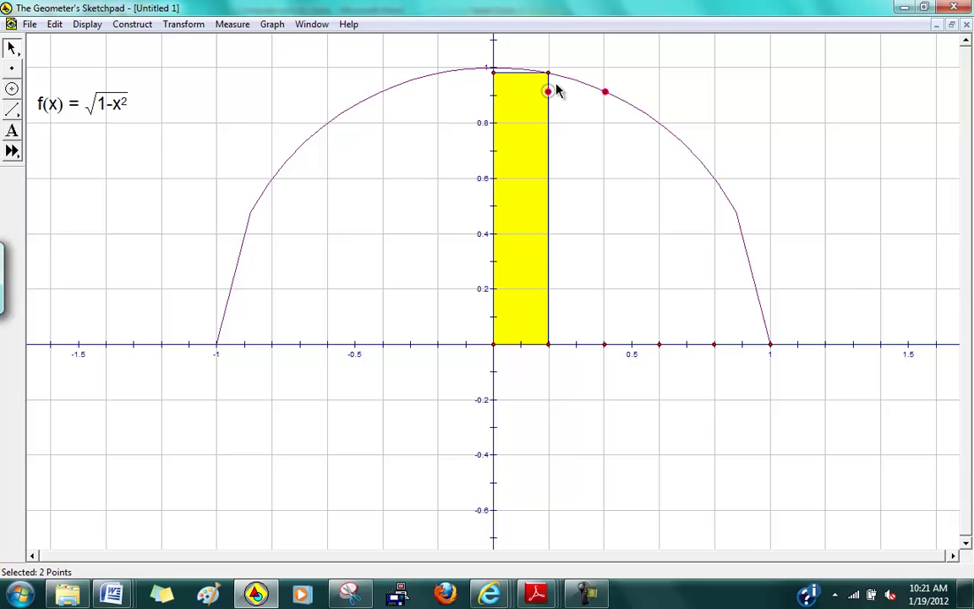
{"action": "left_click", "coordinate": [133, 24]}
{"action": "left_click", "coordinate": [97, 99]}
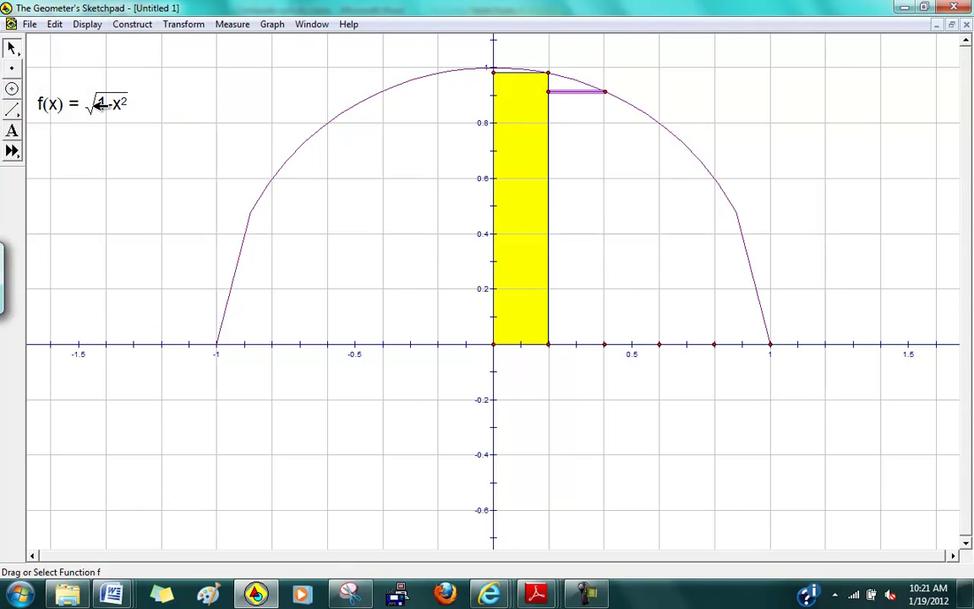
{"action": "left_click", "coordinate": [676, 93]}
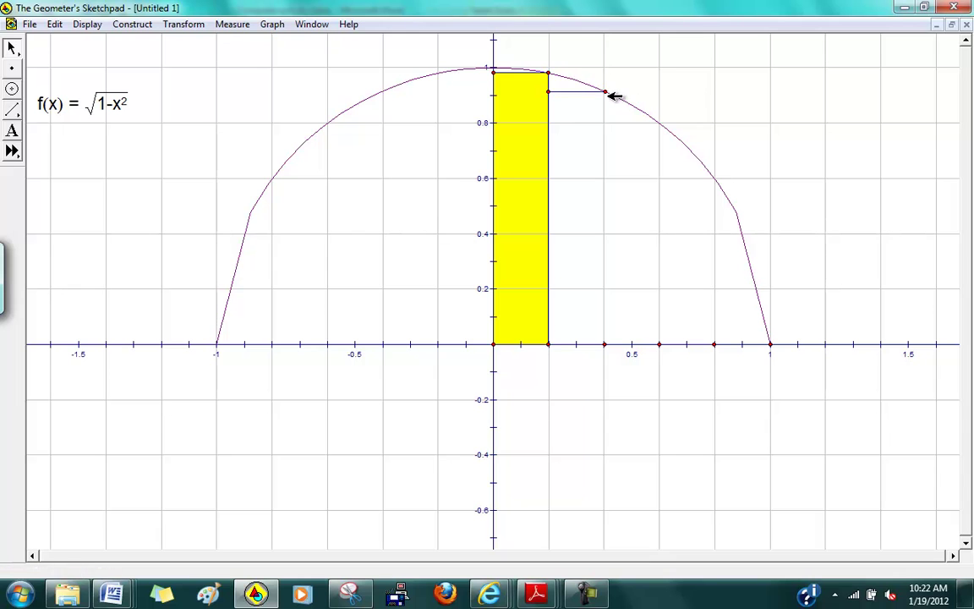
- Construct the vertical segment from the curve point at x = 0.4 down to the x-axis and clear the selection
{"action": "left_click", "coordinate": [606, 92]}
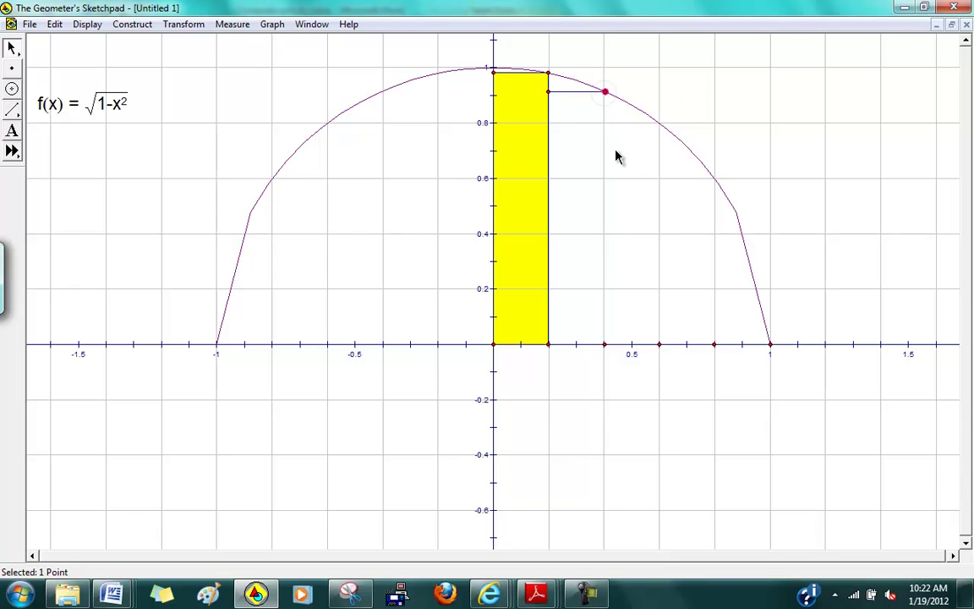
{"action": "left_click", "coordinate": [604, 344]}
{"action": "left_click", "coordinate": [131, 24]}
{"action": "left_click", "coordinate": [119, 98]}
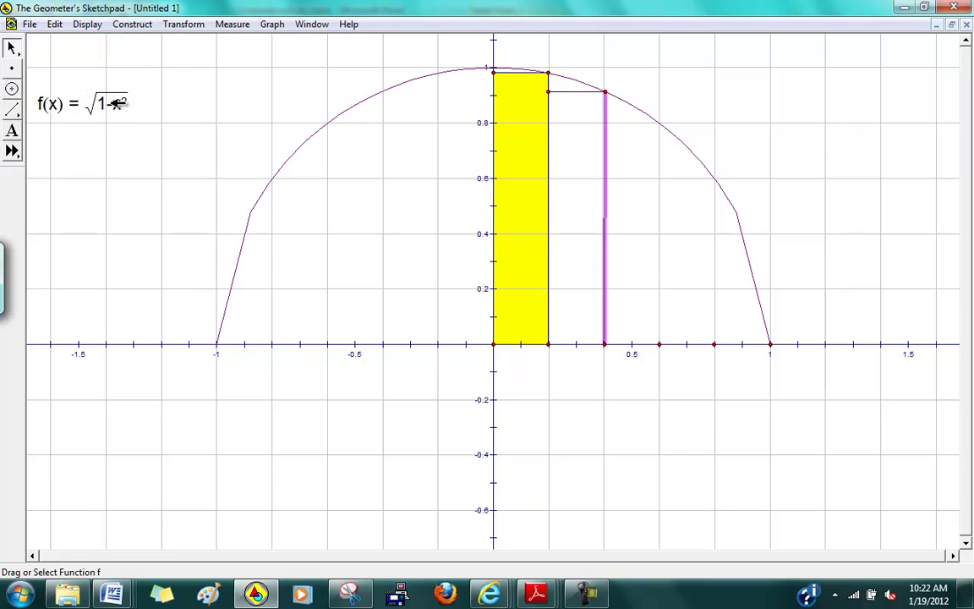
{"action": "left_click", "coordinate": [732, 116]}
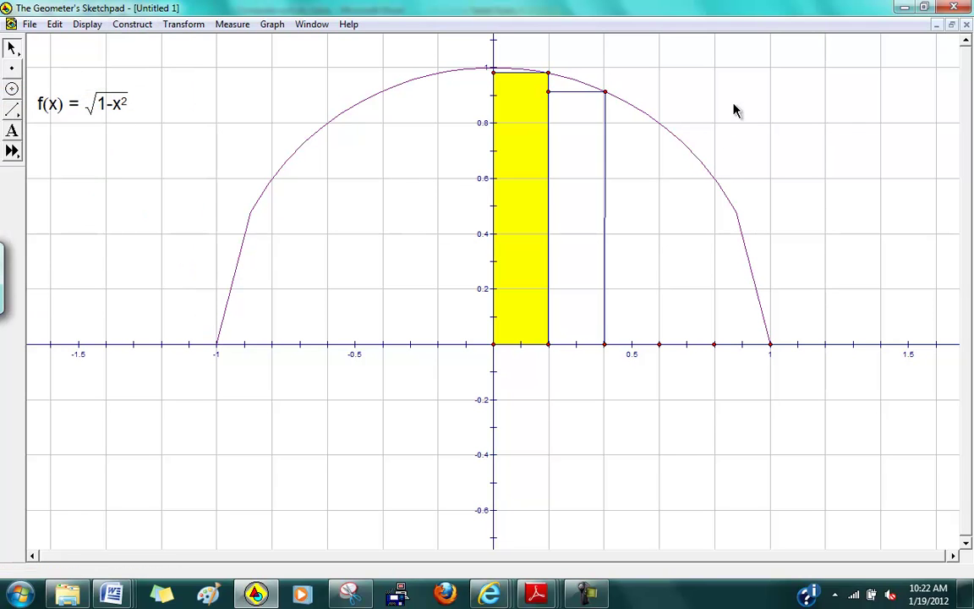
- Construct the quadrilateral interior of the second rectangle from its four corner points, between x = 0.2 and x = 0.4
{"action": "left_click", "coordinate": [549, 345]}
{"action": "left_click", "coordinate": [605, 345]}
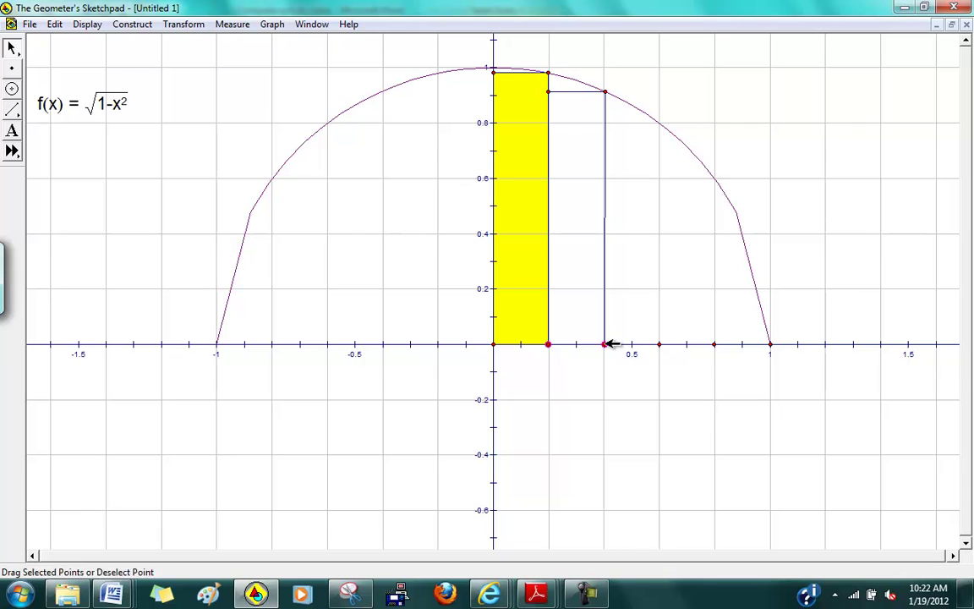
{"action": "left_click", "coordinate": [605, 91]}
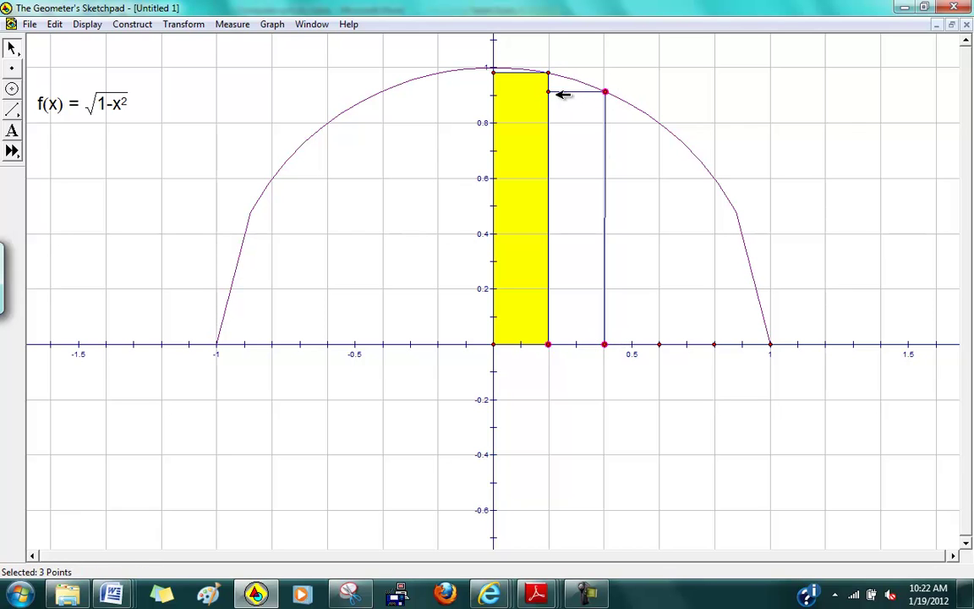
{"action": "left_click", "coordinate": [550, 91]}
{"action": "left_click", "coordinate": [132, 24]}
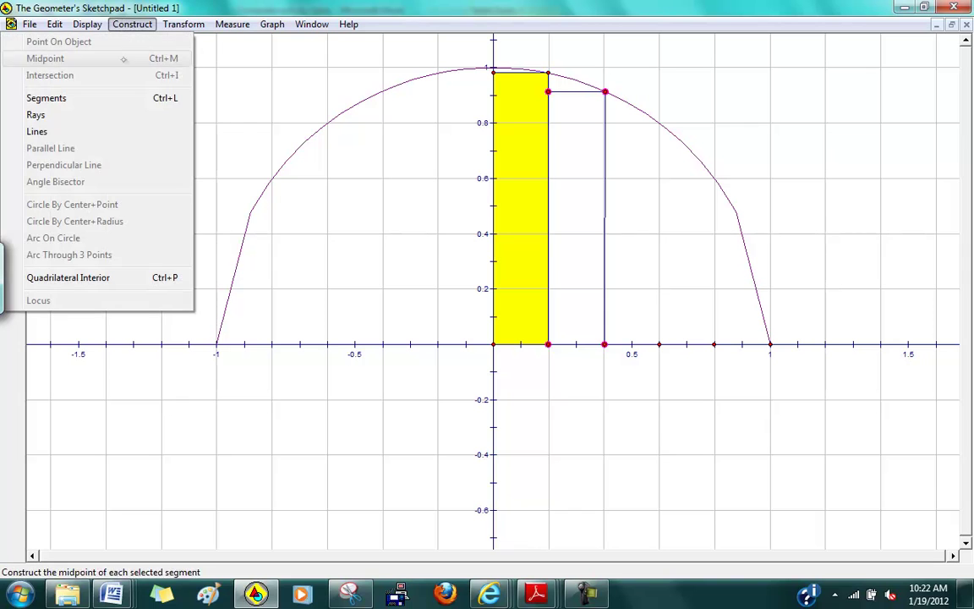
{"action": "left_click", "coordinate": [84, 279]}
{"action": "left_click", "coordinate": [789, 176]}
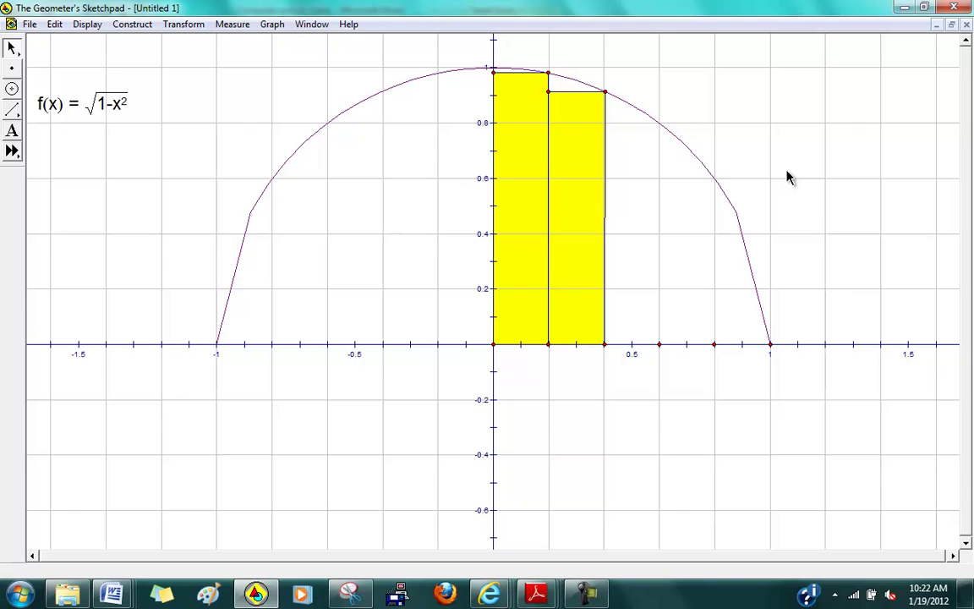
{"action": "left_click", "coordinate": [495, 344]}
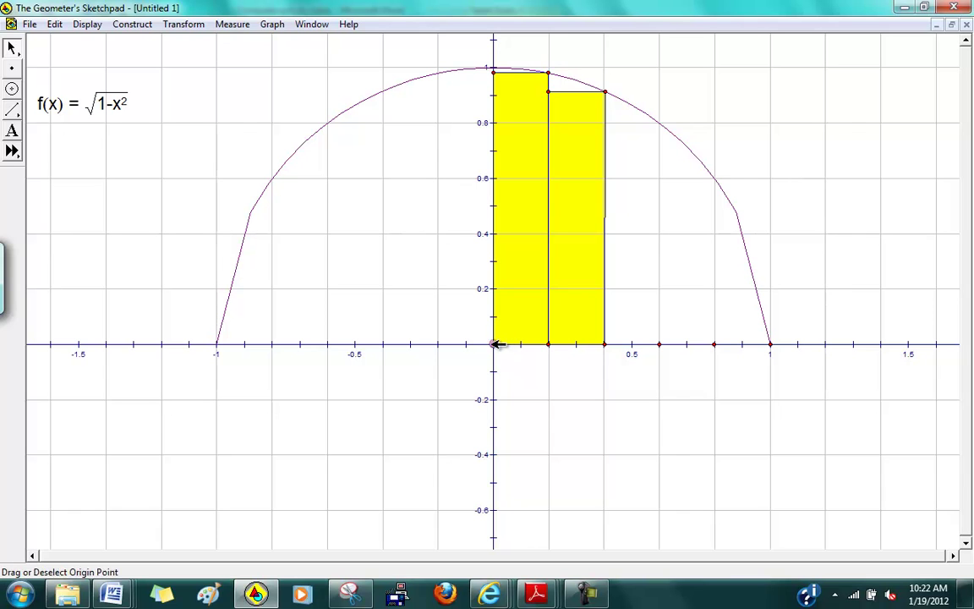
{"action": "left_click", "coordinate": [550, 344]}
{"action": "left_click", "coordinate": [549, 74]}
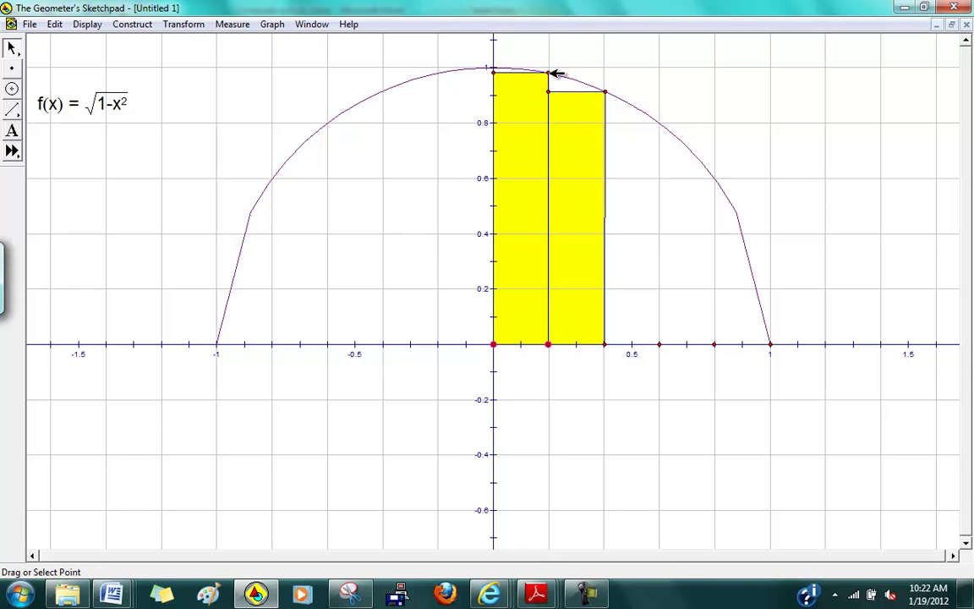
{"action": "left_click", "coordinate": [496, 72]}
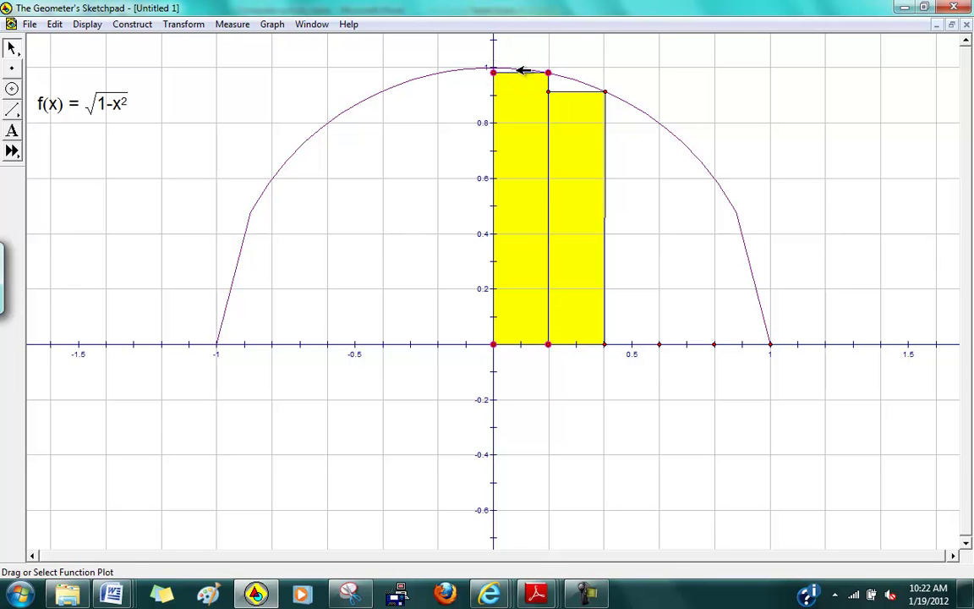
{"action": "left_click", "coordinate": [241, 25]}
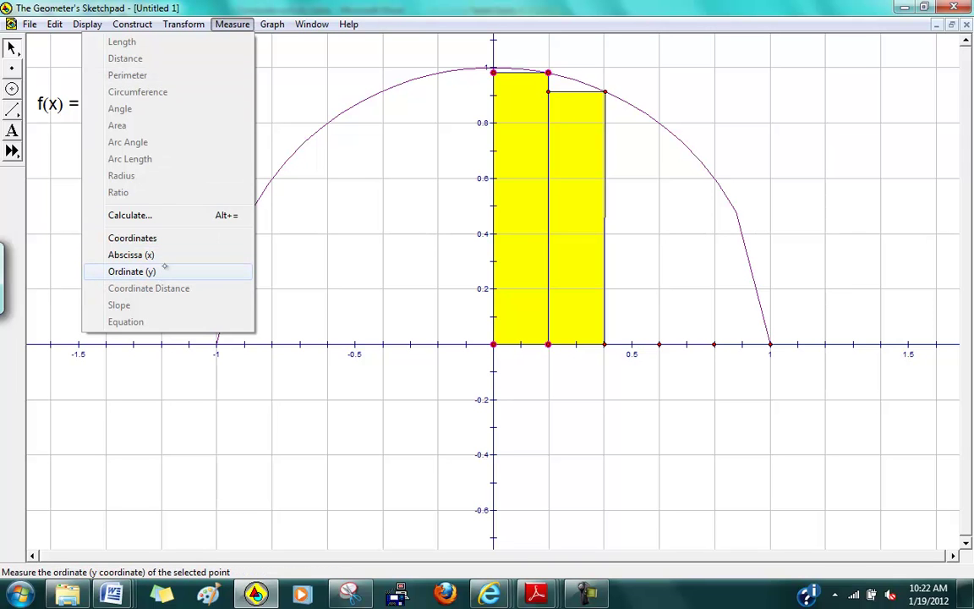
{"action": "left_click", "coordinate": [169, 215]}
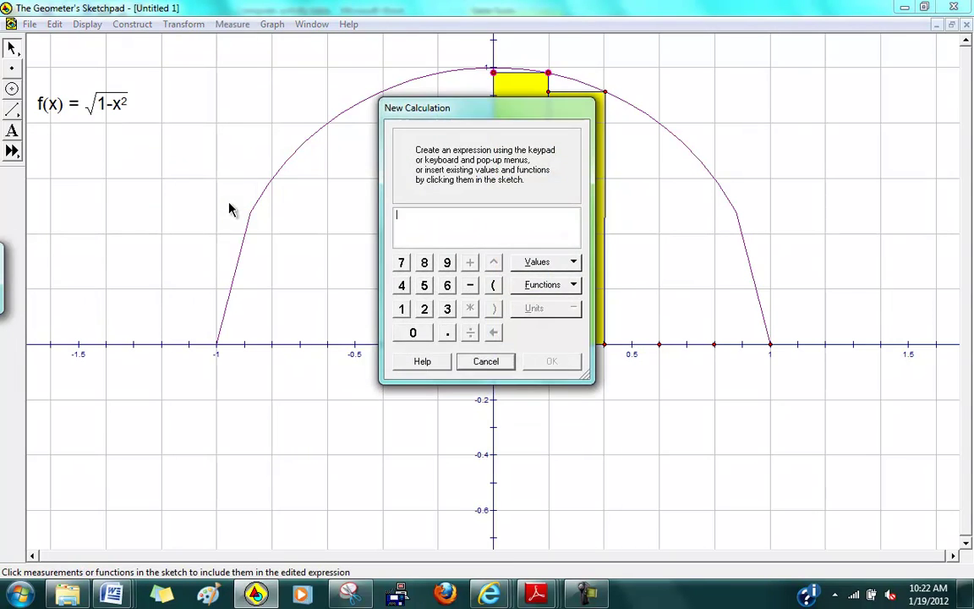
{"action": "left_click", "coordinate": [489, 360]}
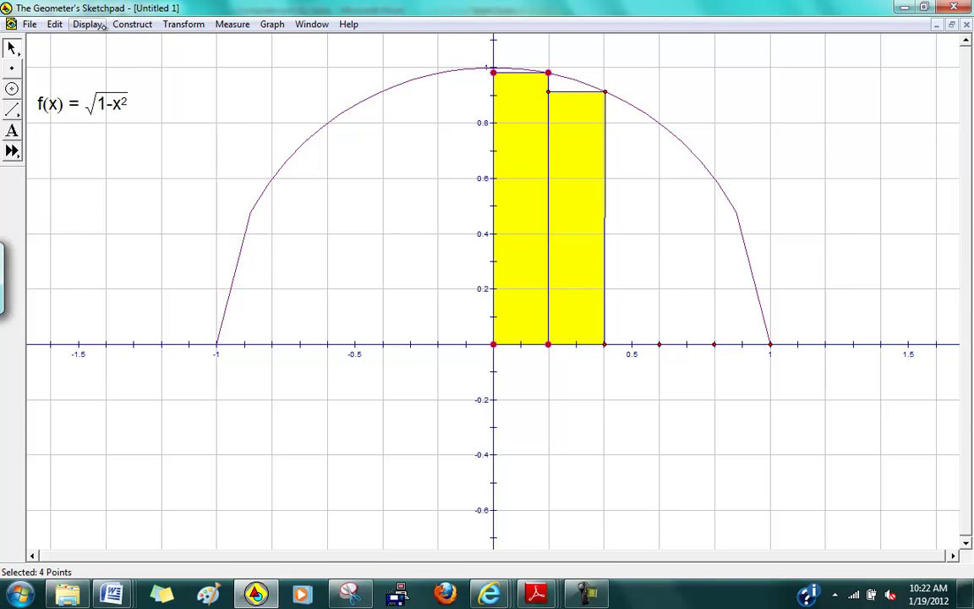
{"action": "left_click", "coordinate": [233, 24]}
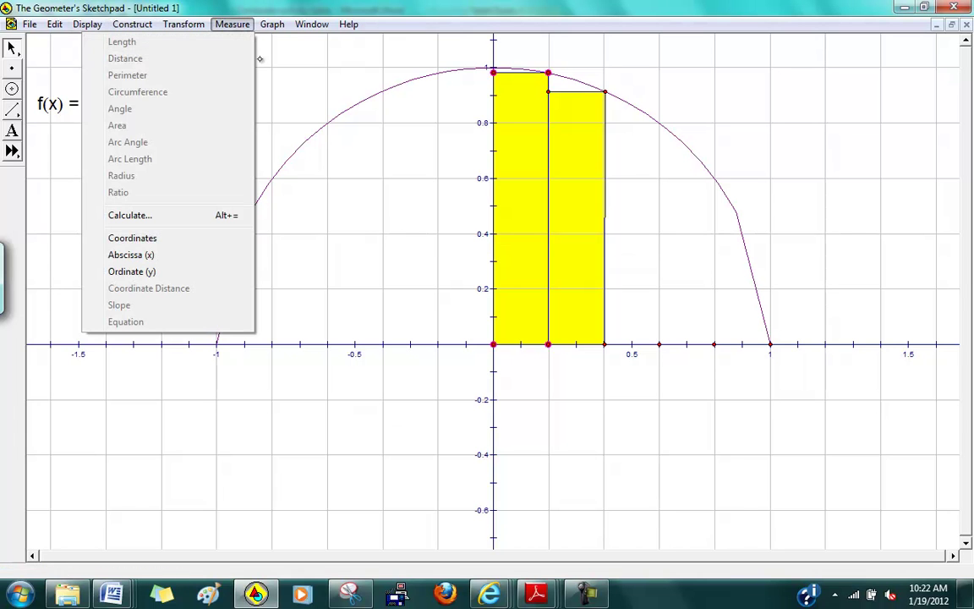
{"action": "left_click", "coordinate": [663, 64]}
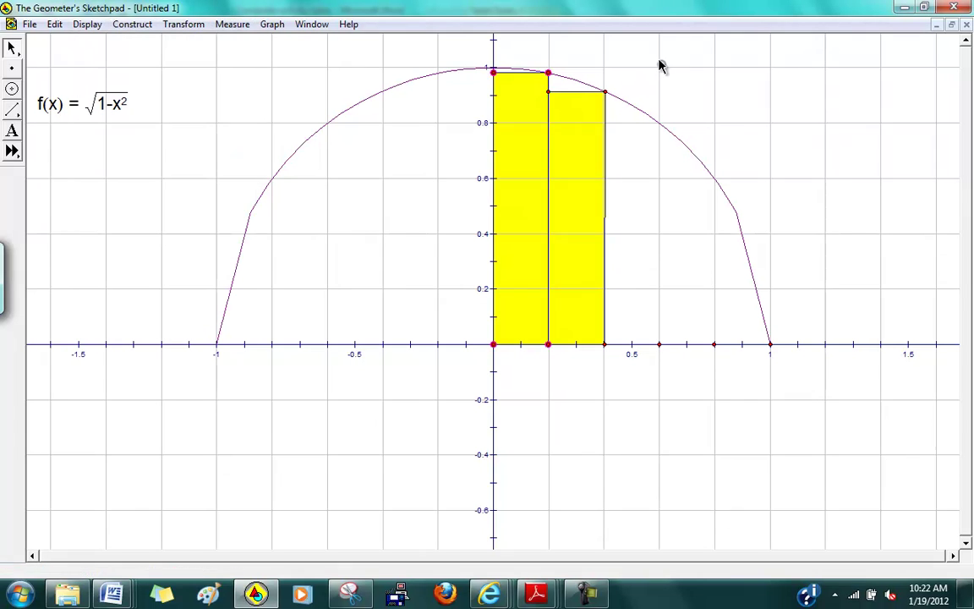
- Measure the area of the first rectangle's interior, between x = 0 and x = 0.2
{"action": "left_click", "coordinate": [538, 195]}
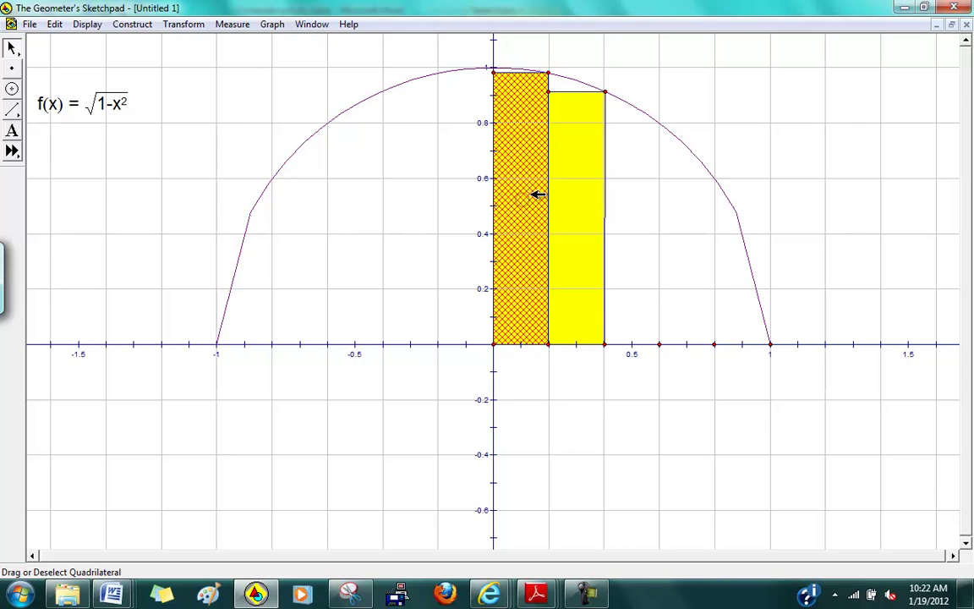
{"action": "left_click", "coordinate": [221, 25]}
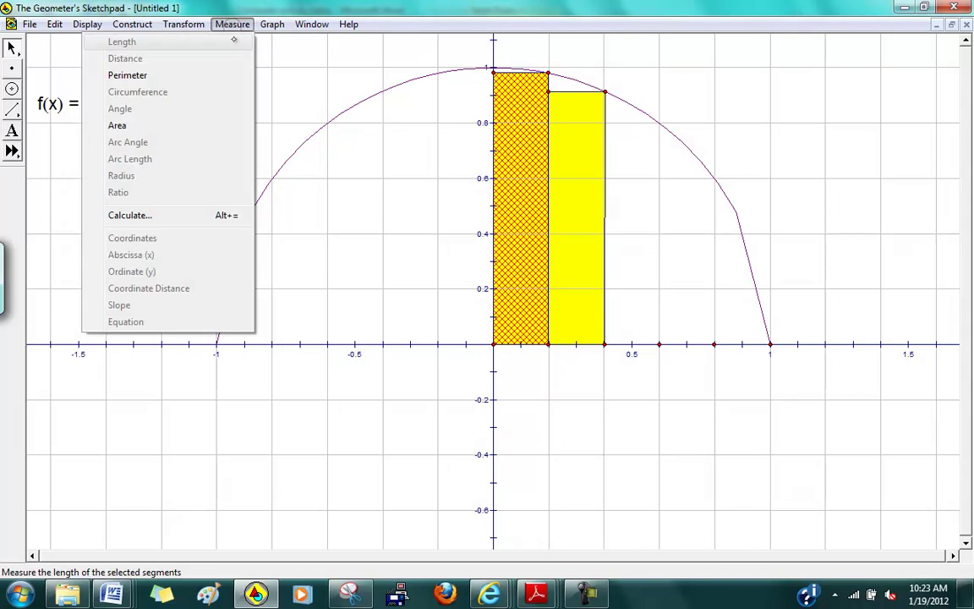
{"action": "left_click", "coordinate": [119, 125]}
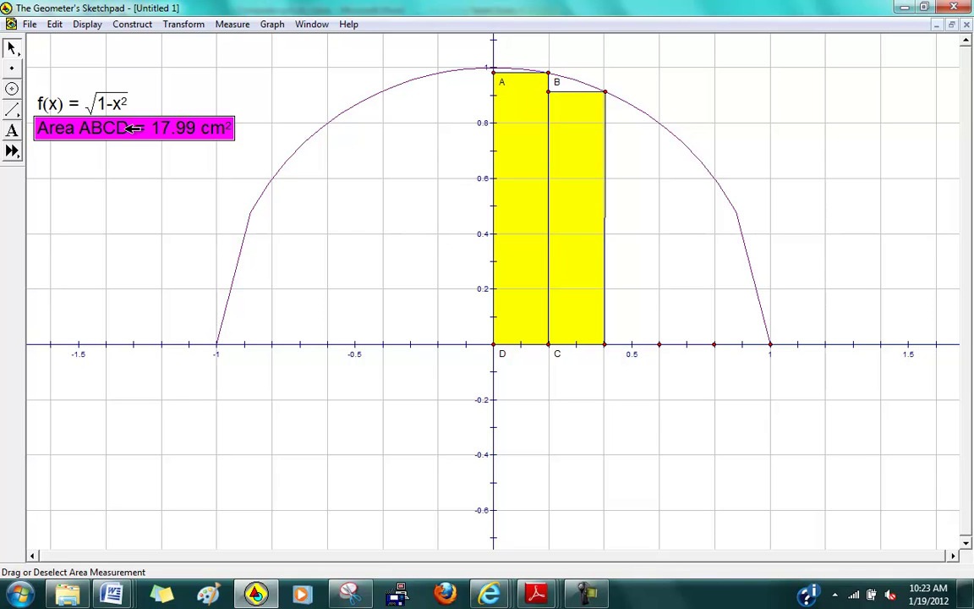
{"action": "left_click", "coordinate": [219, 24]}
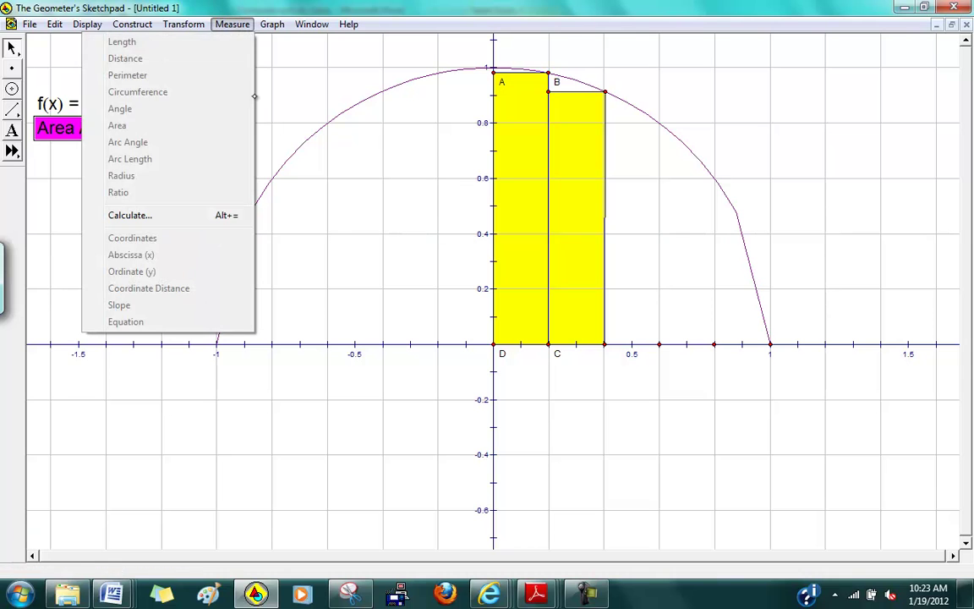
{"action": "left_click", "coordinate": [137, 215]}
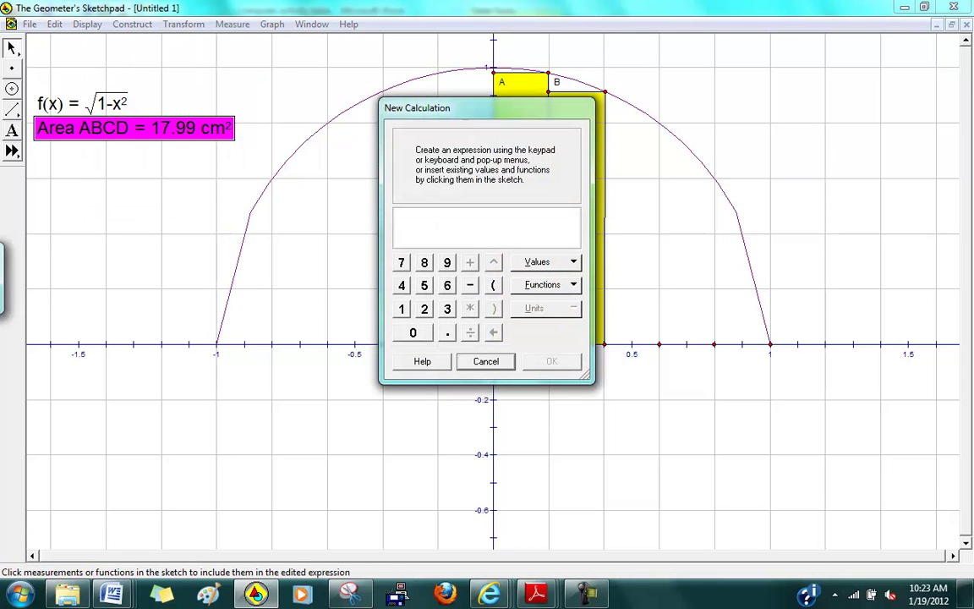
{"action": "left_click_drag", "start_coordinate": [439, 107], "coordinate": [719, 122]}
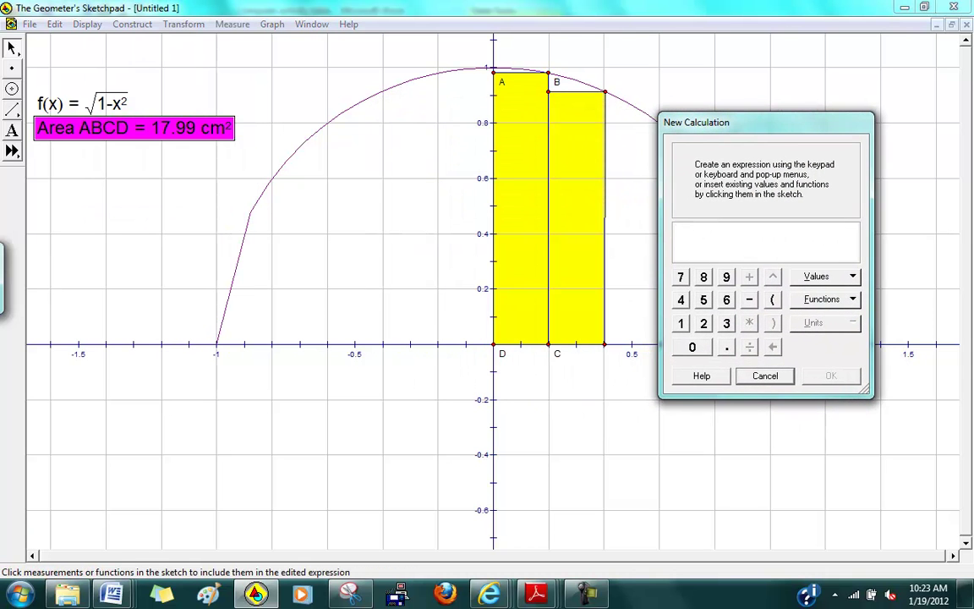
{"action": "left_click", "coordinate": [173, 119]}
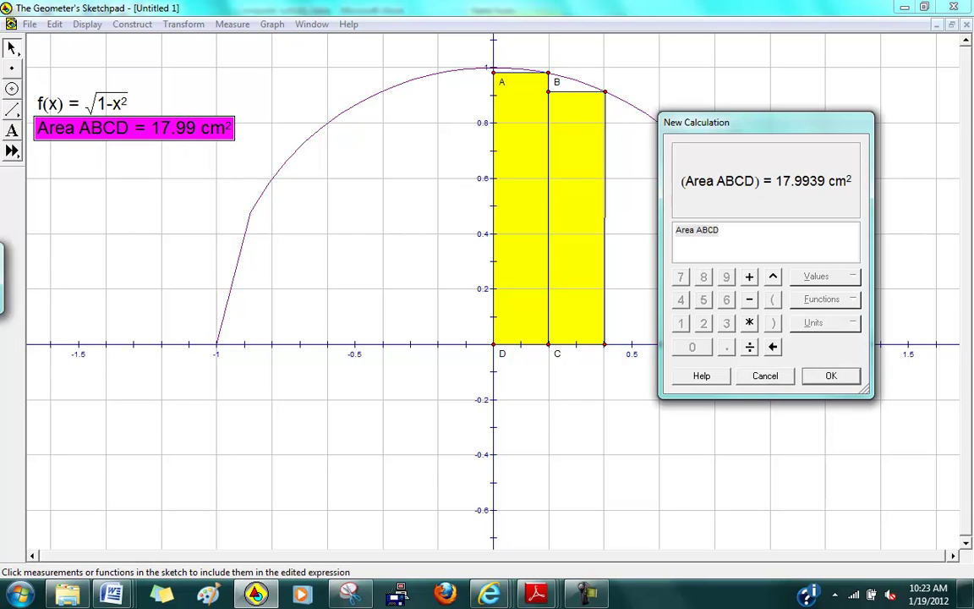
{"action": "type", "text": "+"}
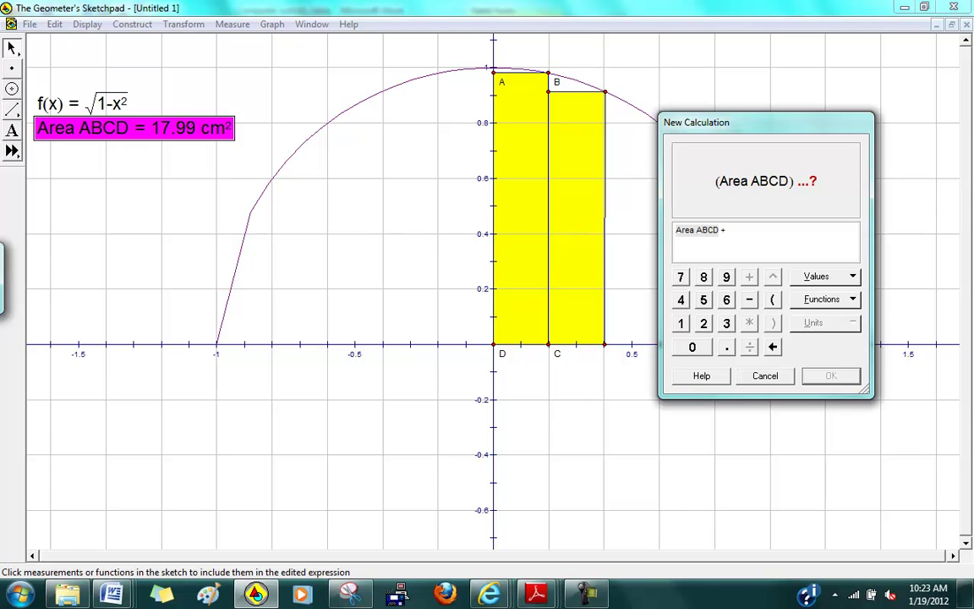
{"action": "left_click", "coordinate": [765, 375]}
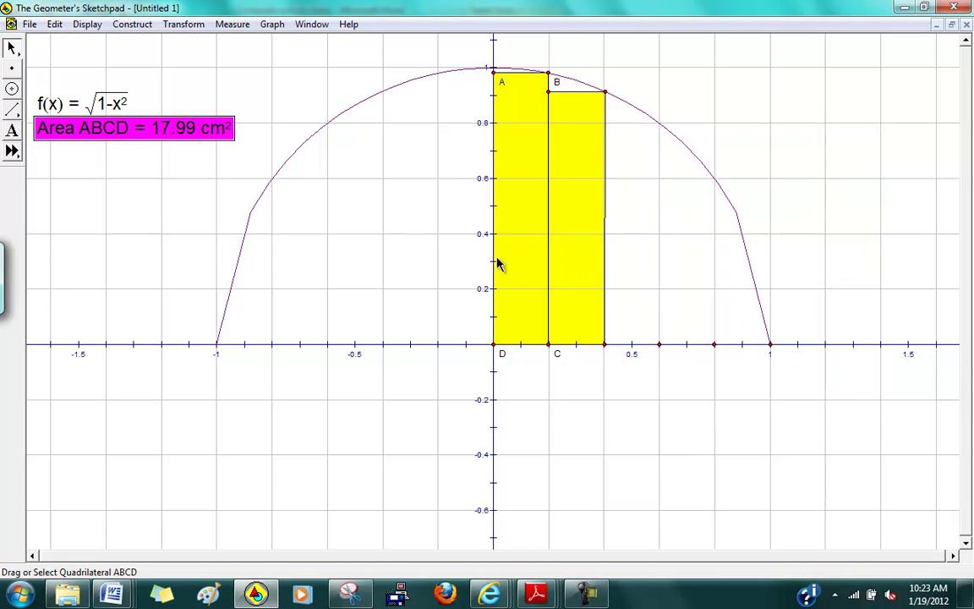
- Measure the area of the second rectangle's interior, between x = 0.2 and x = 0.4, and clear the selection
{"action": "left_click", "coordinate": [121, 255]}
{"action": "left_click", "coordinate": [579, 227]}
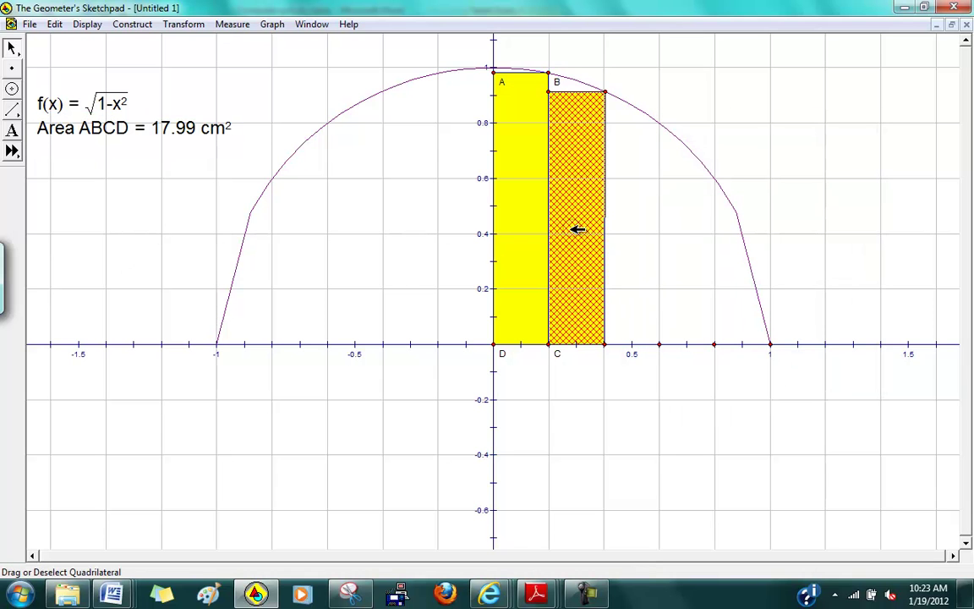
{"action": "left_click", "coordinate": [232, 24]}
{"action": "left_click", "coordinate": [162, 126]}
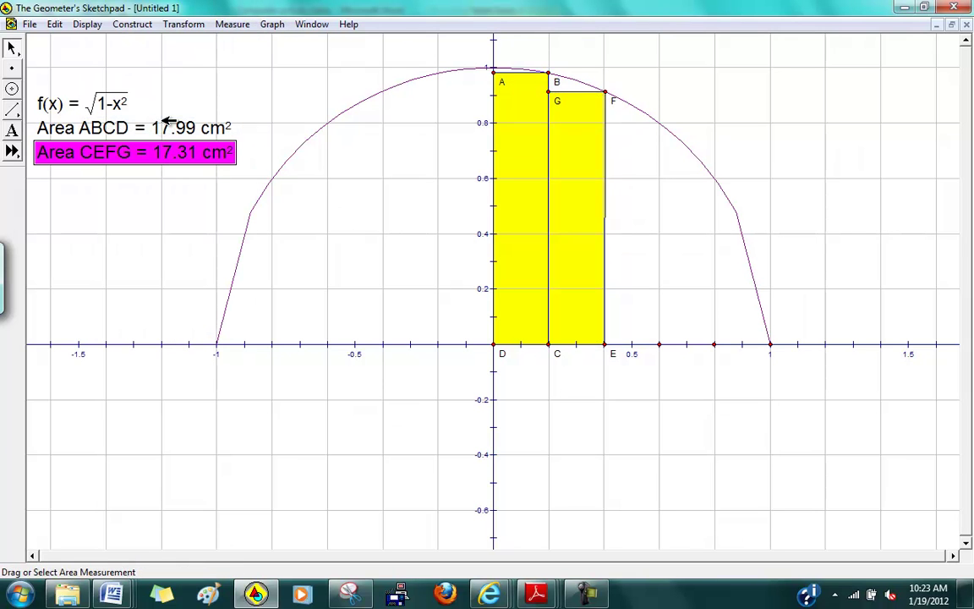
{"action": "left_click", "coordinate": [173, 261]}
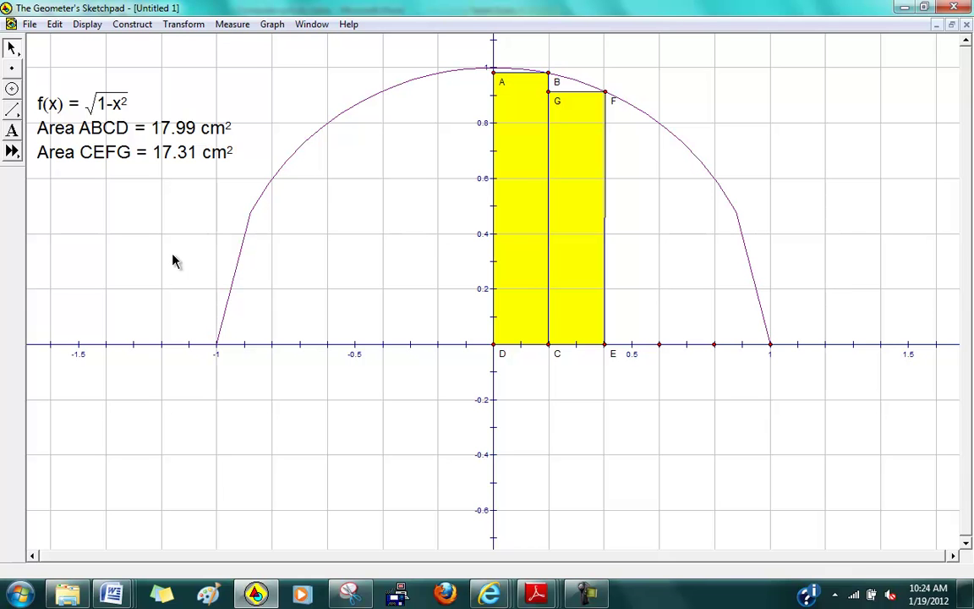
- Calculate the sum of the two rectangle areas, Area ABCD + Area CEFG
{"action": "left_click", "coordinate": [232, 24]}
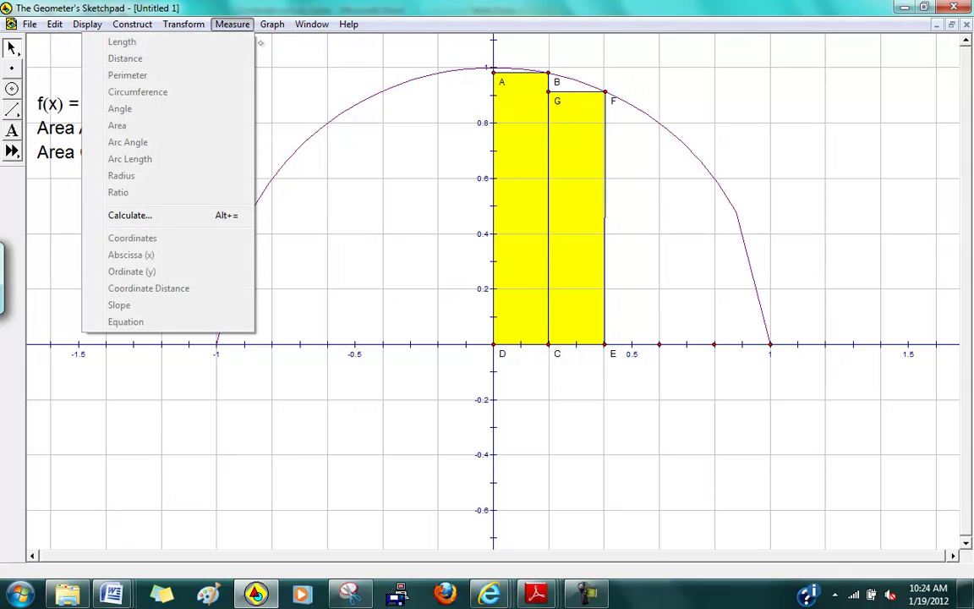
{"action": "left_click", "coordinate": [165, 215]}
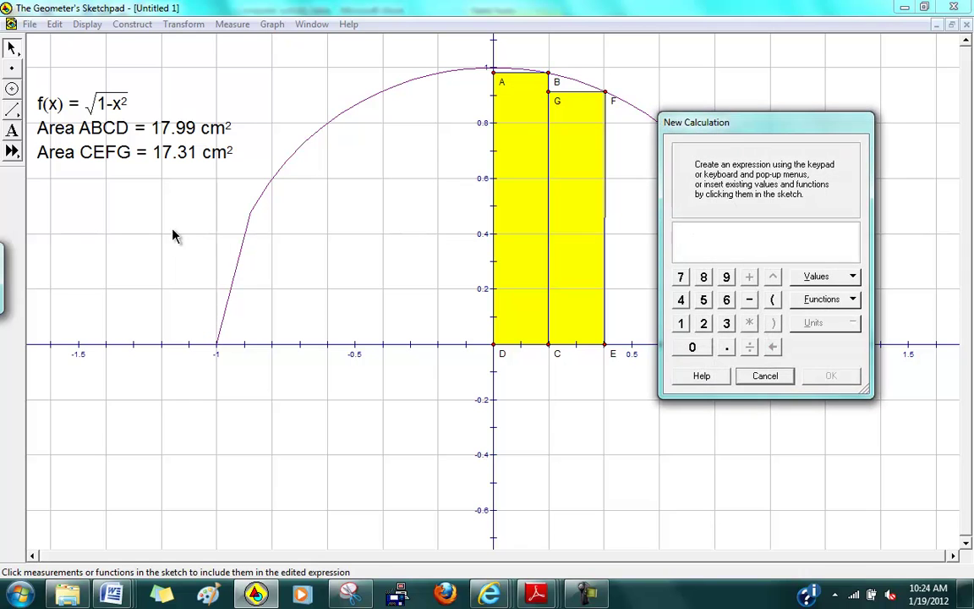
{"action": "left_click", "coordinate": [152, 125]}
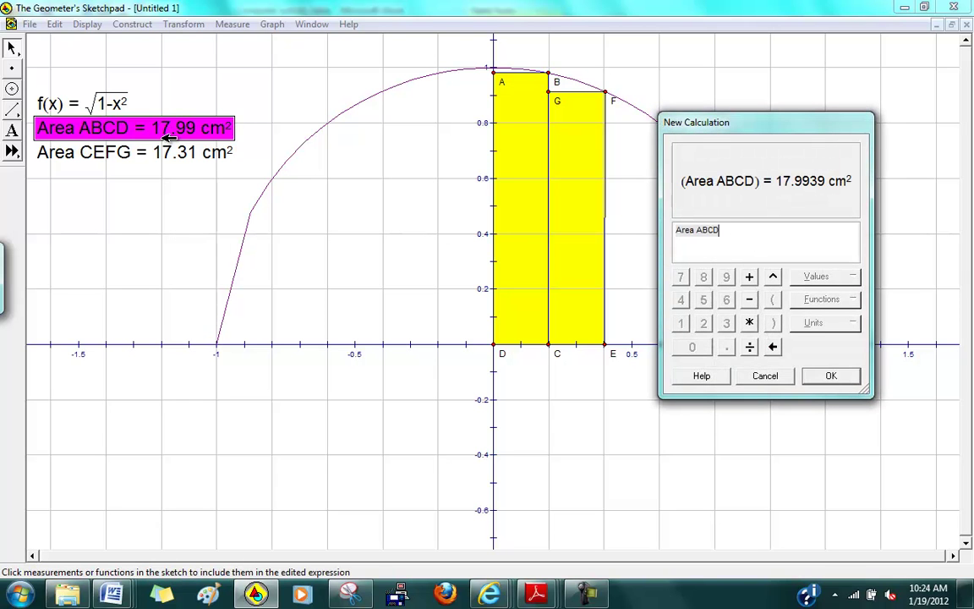
{"action": "left_click", "coordinate": [749, 277]}
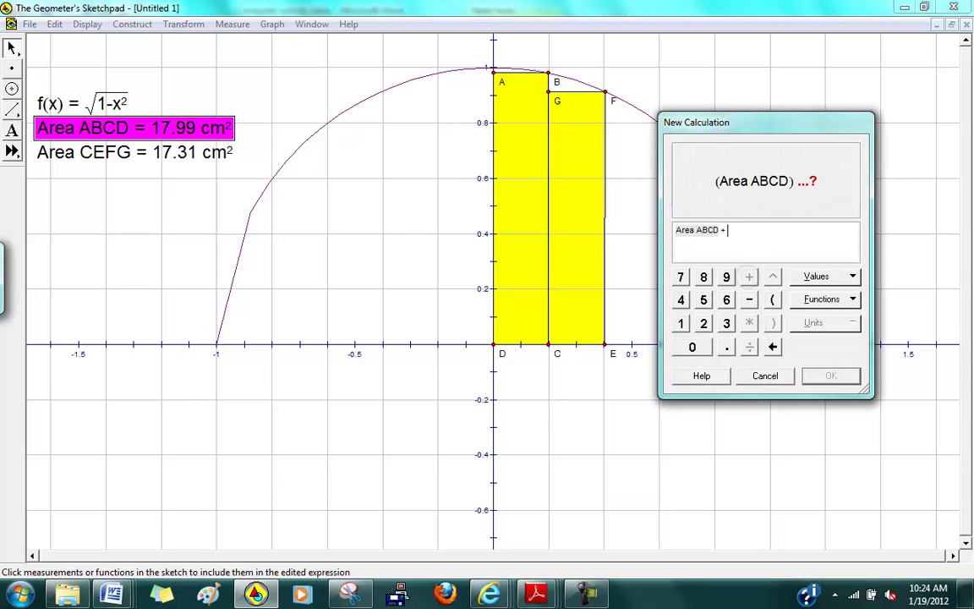
{"action": "left_click", "coordinate": [196, 159]}
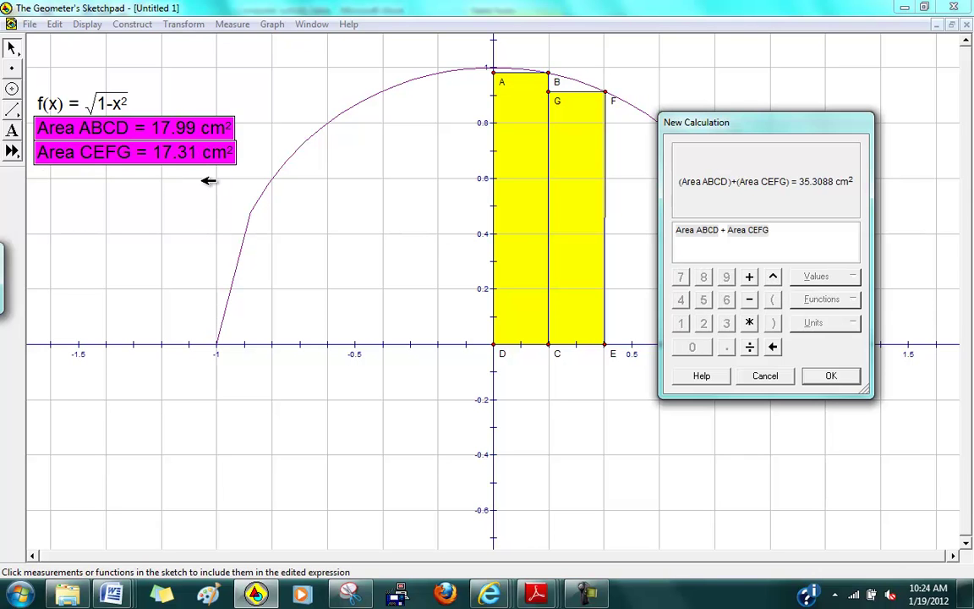
{"action": "left_click", "coordinate": [831, 375]}
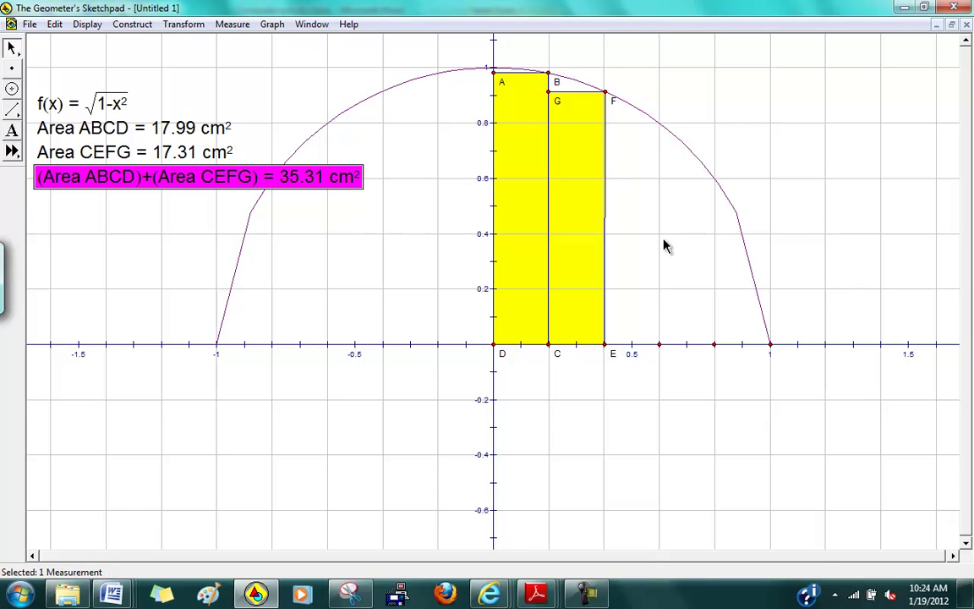
- Switch to the Computer activity table document in Word, examine the table's empty cells and the quarter circle area line, and return to The Geometer's Sketchpad
{"action": "mouse_move", "coordinate": [111, 595]}
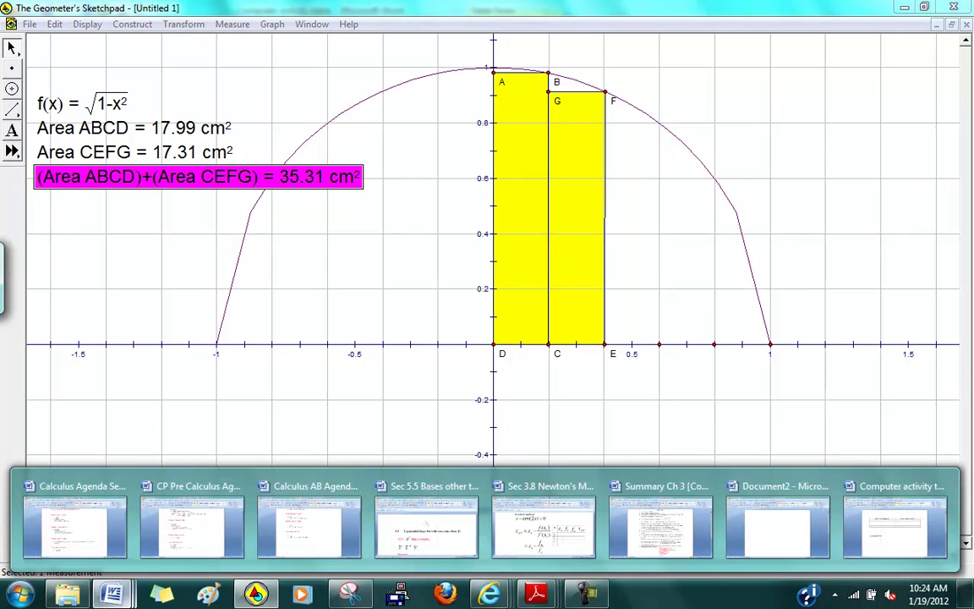
{"action": "left_click", "coordinate": [895, 526]}
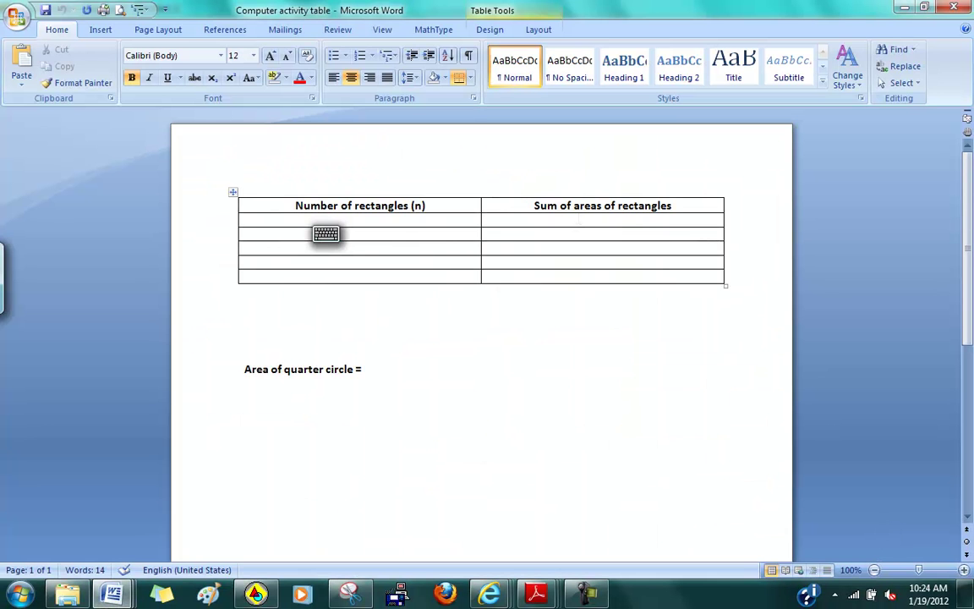
{"action": "left_click", "coordinate": [597, 220]}
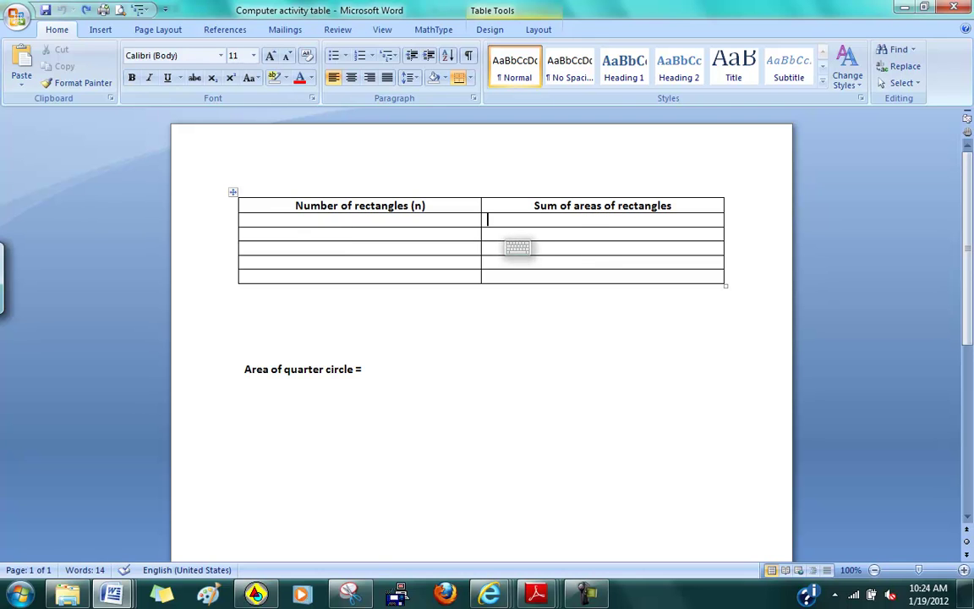
{"action": "left_click", "coordinate": [456, 218]}
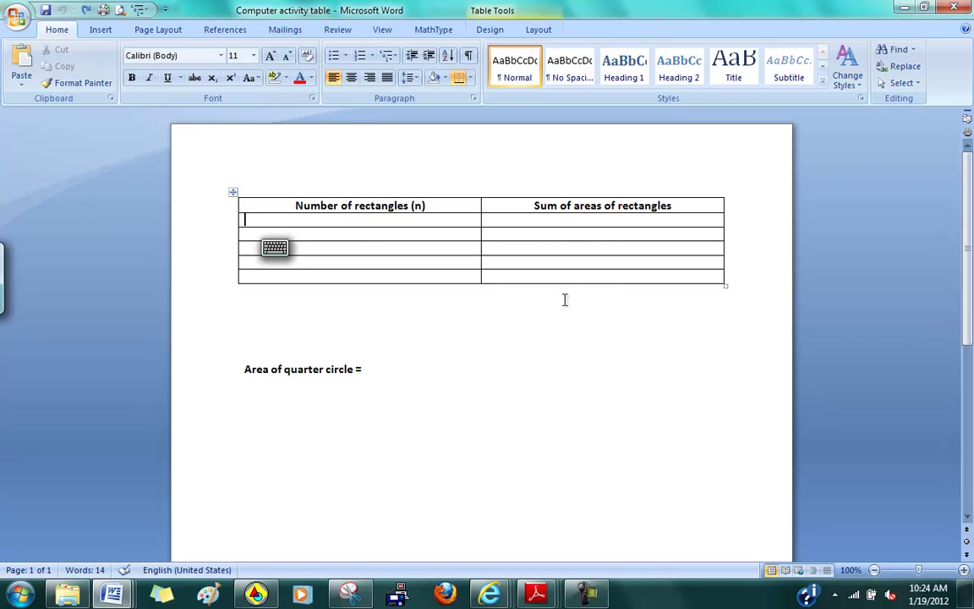
{"action": "left_click", "coordinate": [377, 367]}
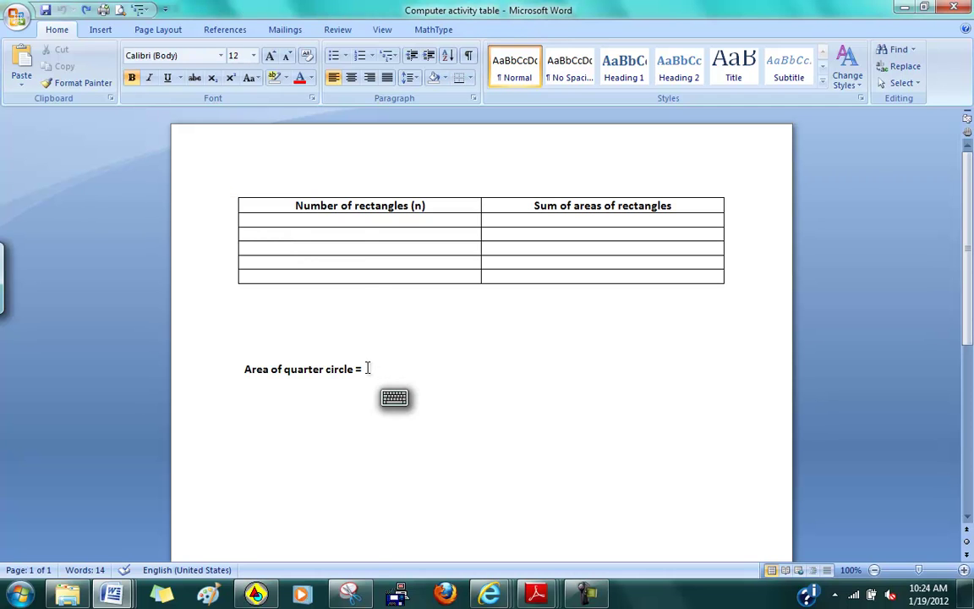
{"action": "left_click", "coordinate": [375, 366]}
{"action": "key", "text": "alt+Tab"}
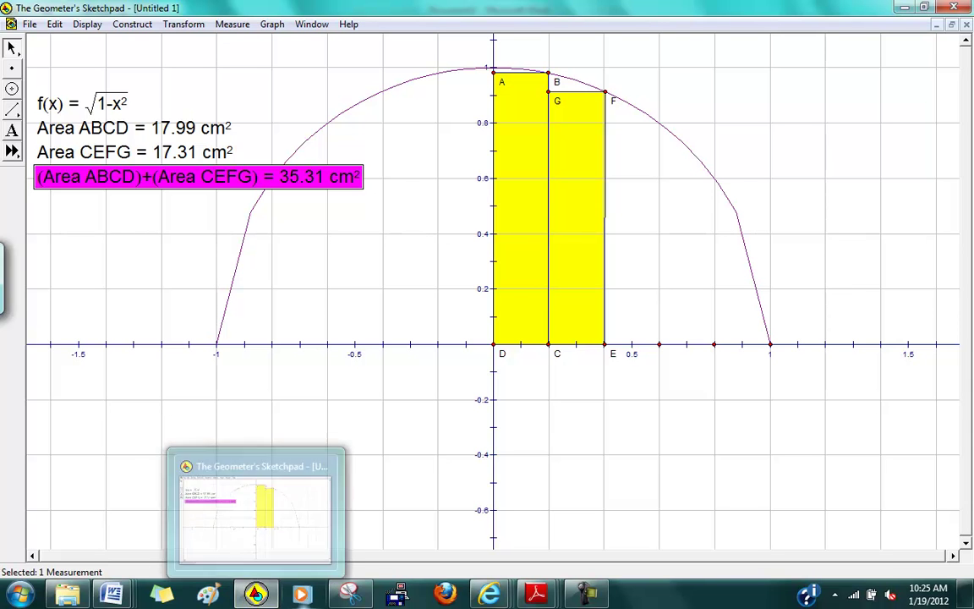
- Switch to the handwritten notes in Snipping Tool and bring up blank space below the circle equations
{"action": "mouse_move", "coordinate": [110, 594]}
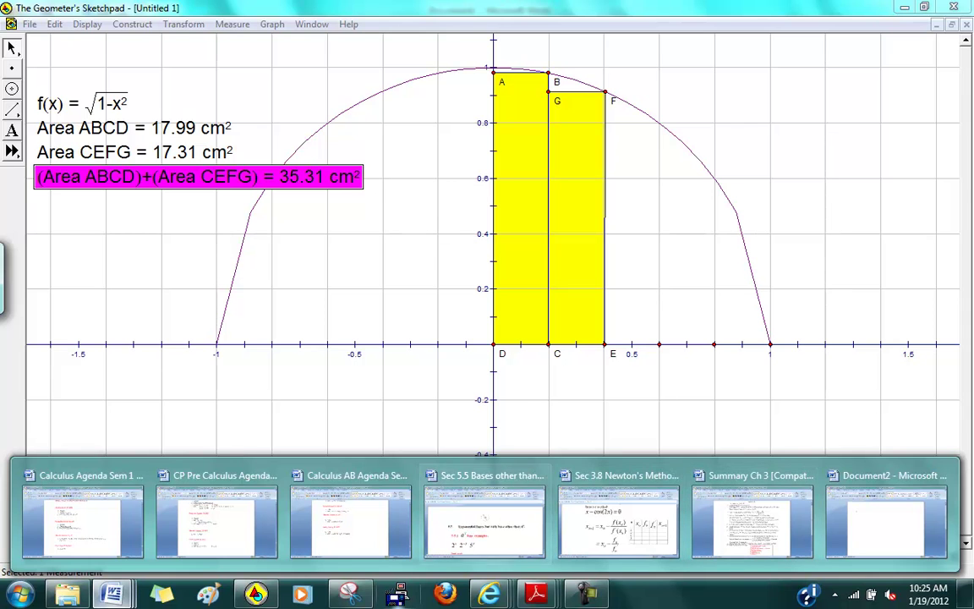
{"action": "left_click", "coordinate": [350, 594]}
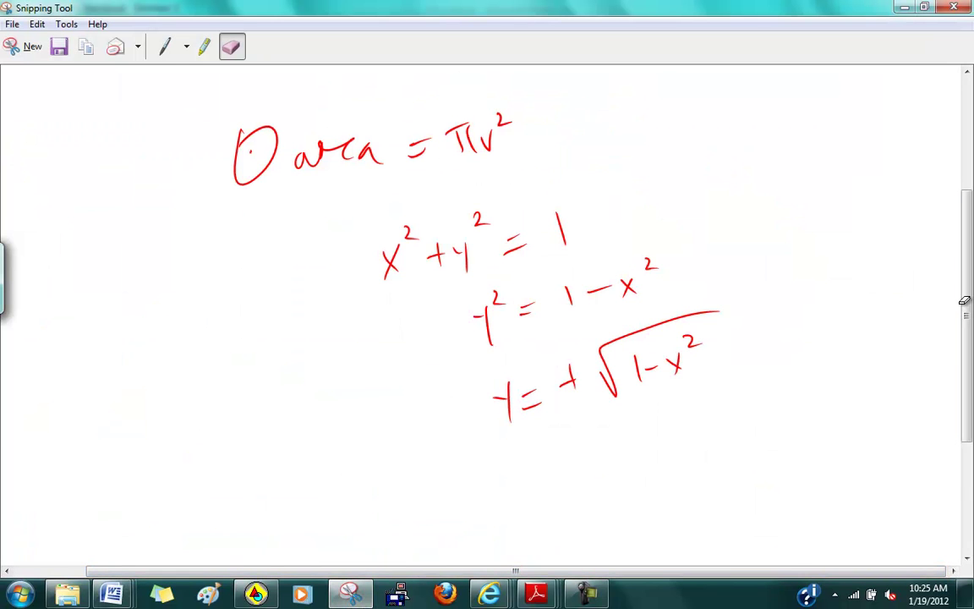
{"action": "scroll", "coordinate": [871, 262], "scroll_direction": "down", "scroll_amount": 3}
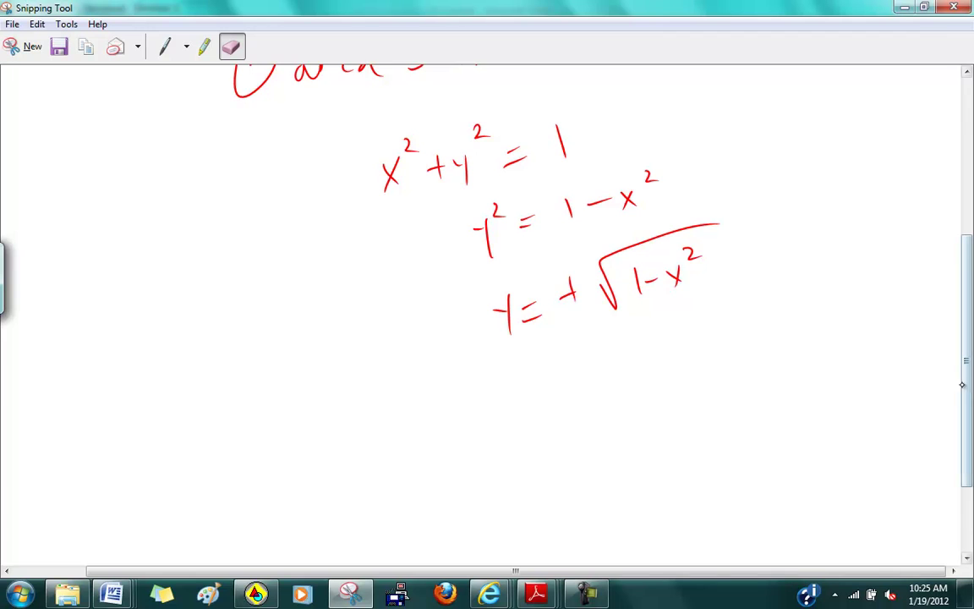
{"action": "scroll", "coordinate": [960, 407], "scroll_direction": "down", "scroll_amount": 3}
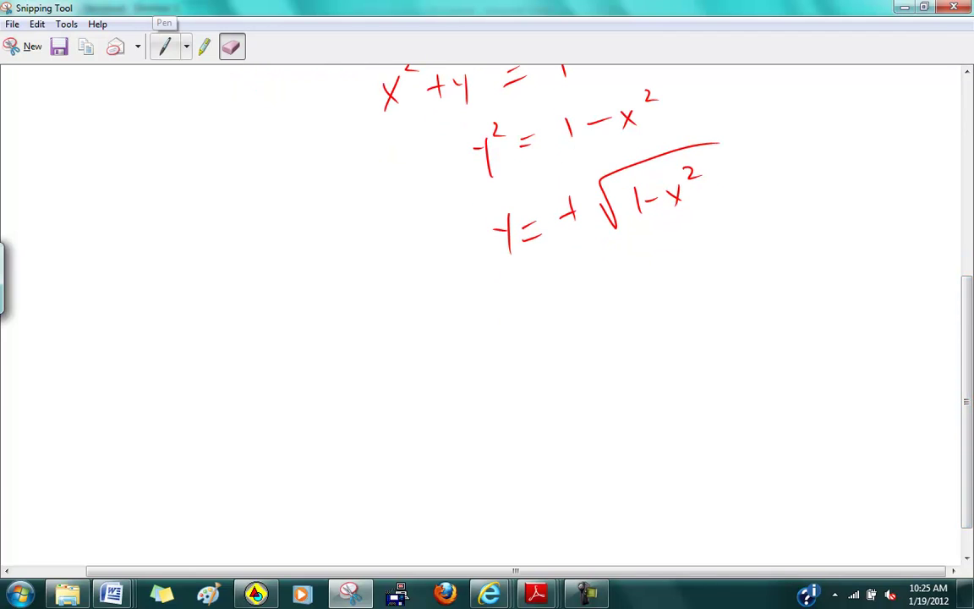
{"action": "left_click", "coordinate": [186, 46]}
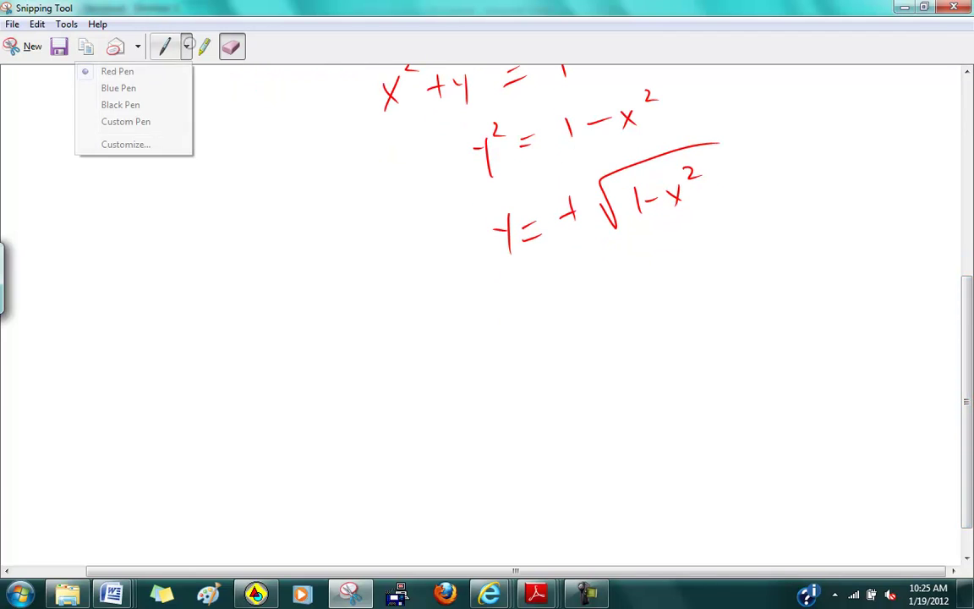
{"action": "left_click", "coordinate": [186, 46]}
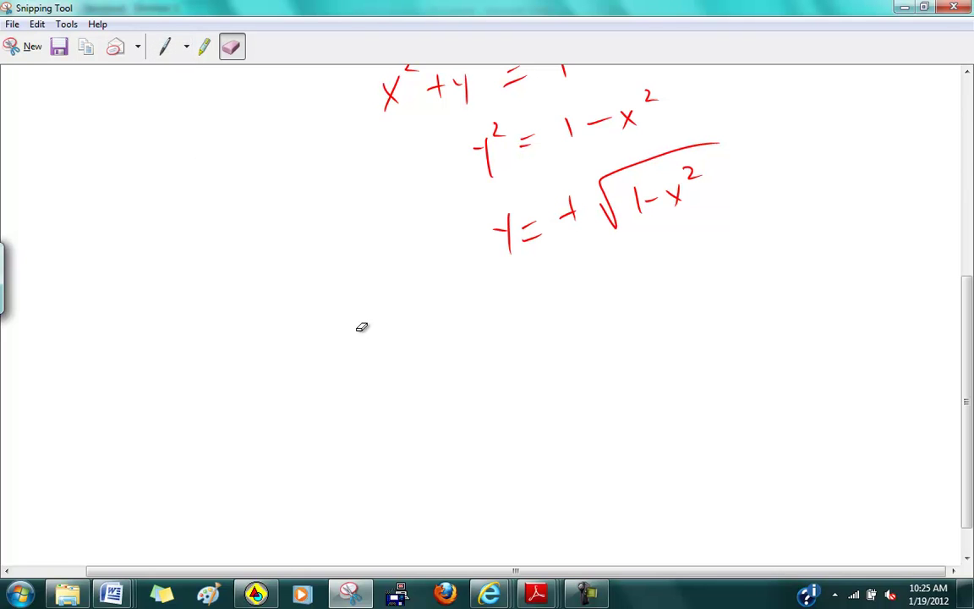
- Handwrite y = √(1 − x²) with the red pen below the existing equations and erase it again
{"action": "left_click", "coordinate": [164, 46]}
{"action": "left_click_drag", "start_coordinate": [368, 316], "coordinate": [377, 358]}
{"action": "left_click_drag", "start_coordinate": [388, 324], "coordinate": [399, 321]}
{"action": "mouse_move", "coordinate": [390, 335]}
{"action": "left_mouse_down"}
{"action": "mouse_move", "coordinate": [436, 319]}
{"action": "mouse_move", "coordinate": [438, 295]}
{"action": "mouse_move", "coordinate": [556, 279]}
{"action": "left_mouse_up"}
{"action": "mouse_move", "coordinate": [467, 308]}
{"action": "left_mouse_down"}
{"action": "mouse_move", "coordinate": [468, 324]}
{"action": "mouse_move", "coordinate": [493, 317]}
{"action": "left_mouse_up"}
{"action": "mouse_move", "coordinate": [510, 310]}
{"action": "left_mouse_down"}
{"action": "mouse_move", "coordinate": [522, 327]}
{"action": "mouse_move", "coordinate": [511, 329]}
{"action": "left_mouse_up"}
{"action": "left_click_drag", "start_coordinate": [531, 301], "coordinate": [539, 309]}
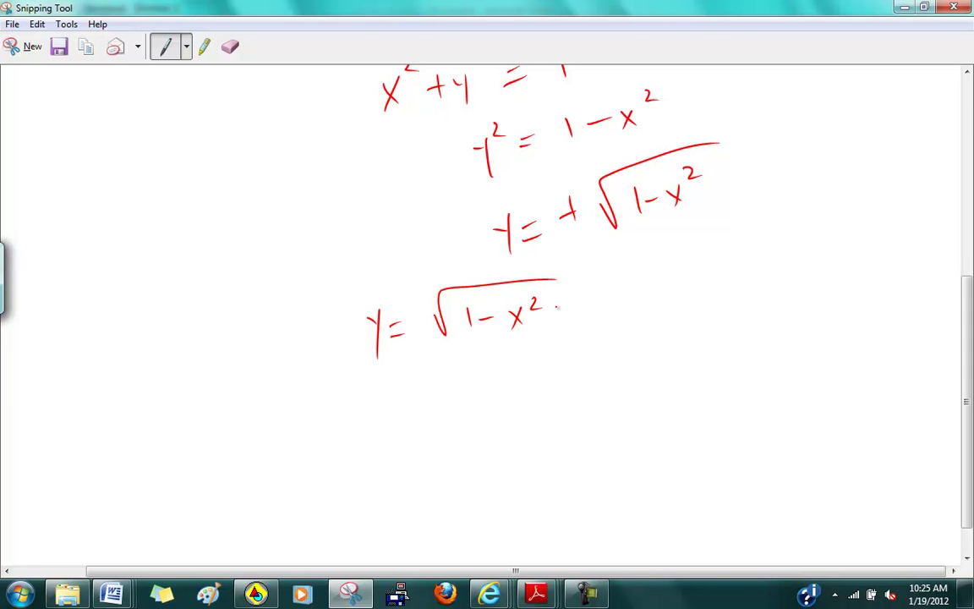
{"action": "left_click", "coordinate": [230, 47]}
{"action": "mouse_move", "coordinate": [397, 328]}
{"action": "left_mouse_down"}
{"action": "mouse_move", "coordinate": [513, 307]}
{"action": "mouse_move", "coordinate": [392, 338]}
{"action": "left_mouse_up"}
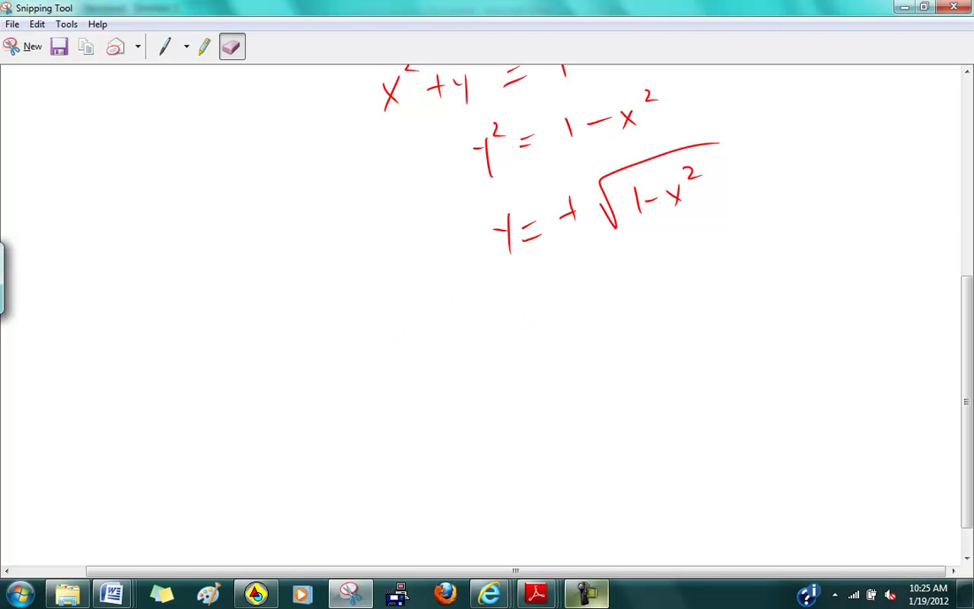
- Extend the y-axis and box y = x² + 1 in red, and sketch the curve's mirrored half as a dashed line
{"action": "left_click", "coordinate": [586, 594]}
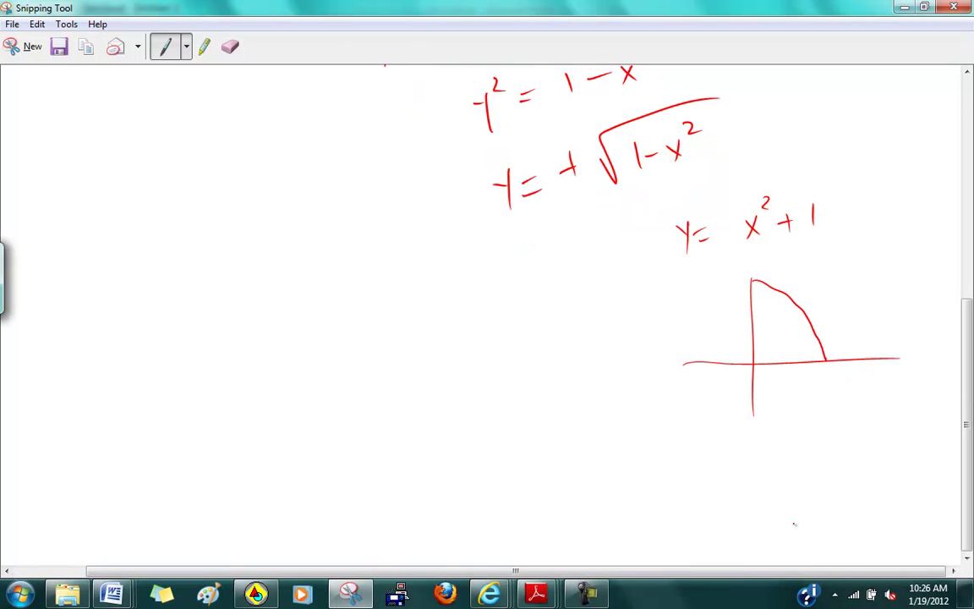
{"action": "left_click_drag", "start_coordinate": [748, 257], "coordinate": [751, 286]}
{"action": "mouse_move", "coordinate": [665, 260]}
{"action": "left_mouse_down"}
{"action": "mouse_move", "coordinate": [708, 197]}
{"action": "mouse_move", "coordinate": [827, 176]}
{"action": "mouse_move", "coordinate": [796, 246]}
{"action": "mouse_move", "coordinate": [668, 263]}
{"action": "left_mouse_up"}
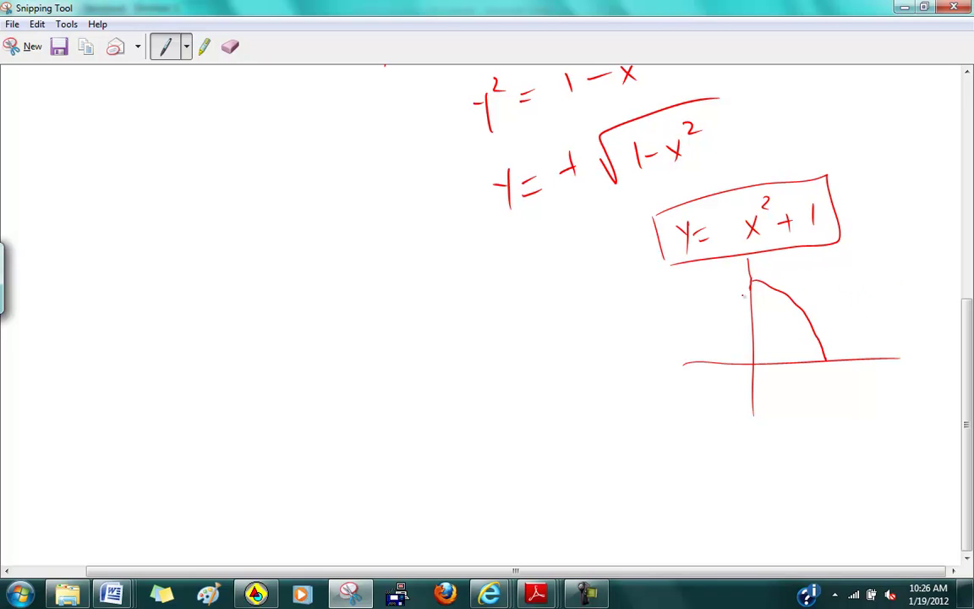
{"action": "left_click_drag", "start_coordinate": [713, 309], "coordinate": [706, 315]}
{"action": "left_click_drag", "start_coordinate": [702, 322], "coordinate": [694, 329]}
{"action": "left_click_drag", "start_coordinate": [689, 340], "coordinate": [679, 368]}
{"action": "left_click_drag", "start_coordinate": [738, 291], "coordinate": [741, 288]}
- Draw four rectangles with the blue pen under the curve's solid half, standing on the x-axis
{"action": "left_click", "coordinate": [186, 46]}
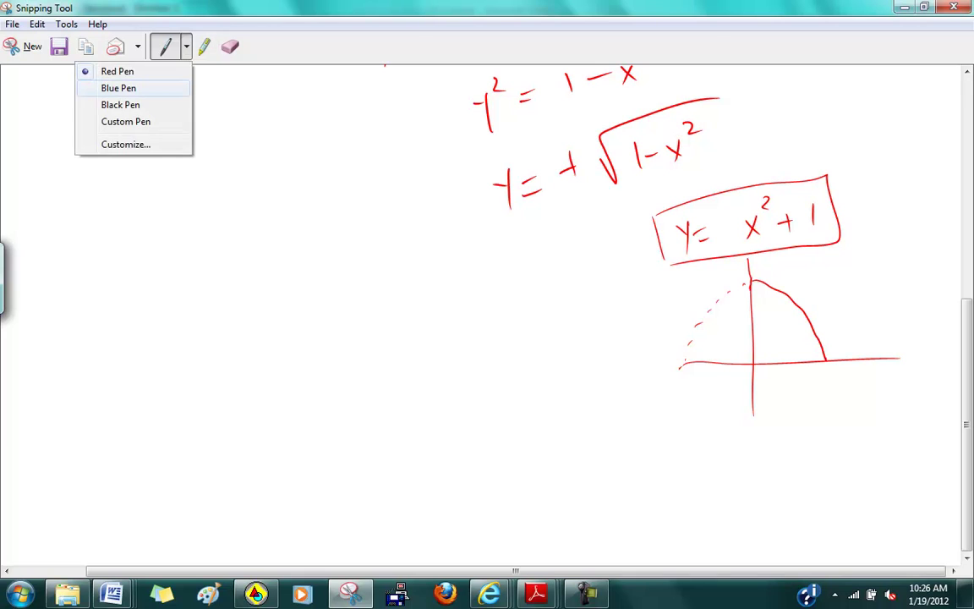
{"action": "left_click", "coordinate": [133, 86]}
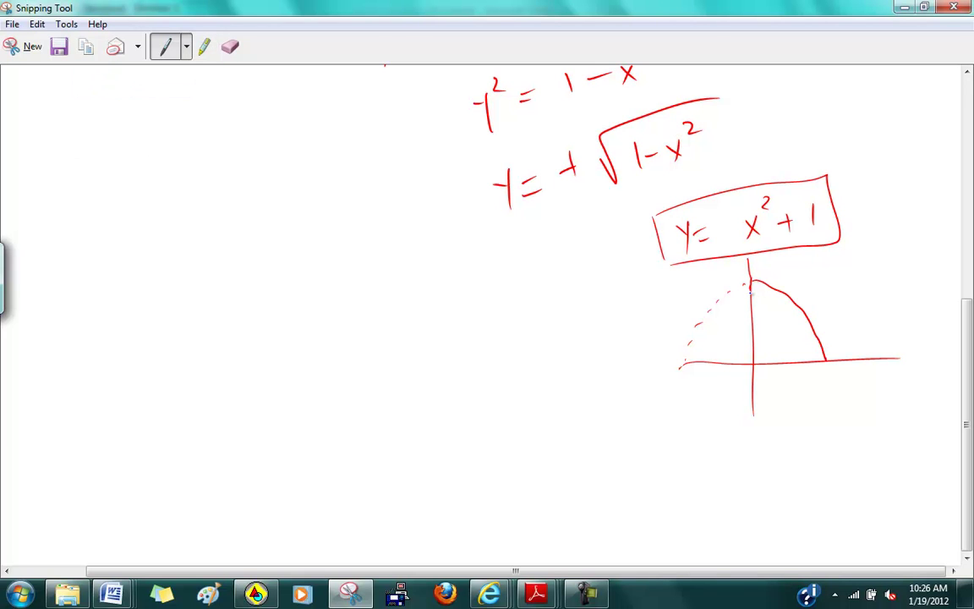
{"action": "mouse_move", "coordinate": [751, 291]}
{"action": "left_mouse_down"}
{"action": "mouse_move", "coordinate": [773, 292]}
{"action": "mouse_move", "coordinate": [773, 364]}
{"action": "left_mouse_up"}
{"action": "mouse_move", "coordinate": [773, 305]}
{"action": "left_mouse_down"}
{"action": "mouse_move", "coordinate": [794, 305]}
{"action": "mouse_move", "coordinate": [793, 364]}
{"action": "left_mouse_up"}
{"action": "mouse_move", "coordinate": [794, 322]}
{"action": "left_mouse_down"}
{"action": "mouse_move", "coordinate": [809, 323]}
{"action": "mouse_move", "coordinate": [810, 363]}
{"action": "mouse_move", "coordinate": [816, 347]}
{"action": "mouse_move", "coordinate": [819, 362]}
{"action": "left_mouse_up"}
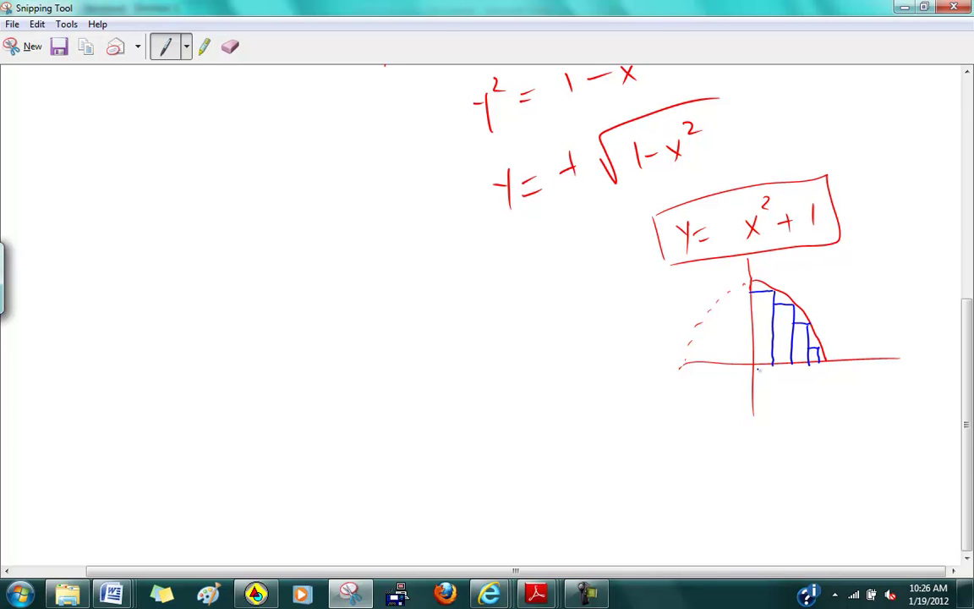
- Mark the division points on the x-axis in blue and hatch the interiors of the four rectangles
{"action": "left_click", "coordinate": [769, 364]}
{"action": "left_click", "coordinate": [787, 364]}
{"action": "left_click", "coordinate": [817, 362]}
{"action": "left_click_drag", "start_coordinate": [768, 294], "coordinate": [756, 335]}
{"action": "left_click_drag", "start_coordinate": [764, 331], "coordinate": [754, 359]}
{"action": "left_click_drag", "start_coordinate": [780, 311], "coordinate": [776, 360]}
{"action": "mouse_move", "coordinate": [800, 325]}
{"action": "left_mouse_down"}
{"action": "mouse_move", "coordinate": [796, 360]}
{"action": "mouse_move", "coordinate": [811, 361]}
{"action": "left_mouse_up"}
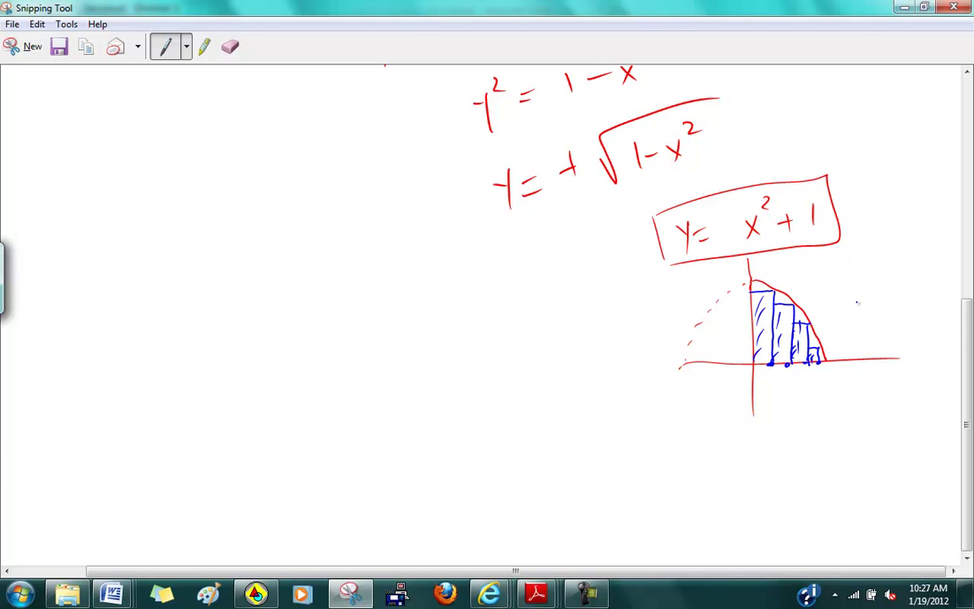
- Open the Computer activity table document in Word again and return to The Geometer's Sketchpad
{"action": "mouse_move", "coordinate": [111, 595]}
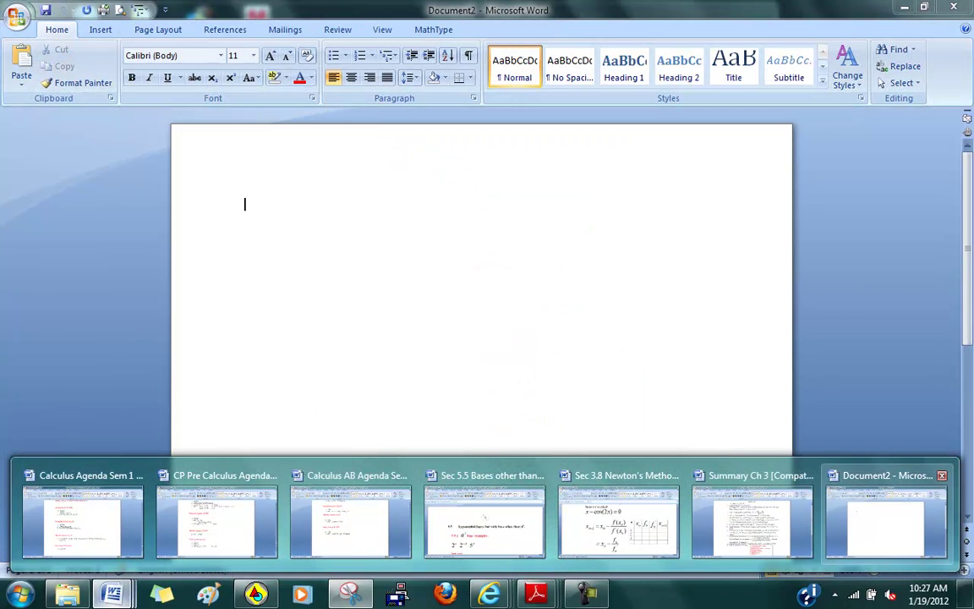
{"action": "left_click", "coordinate": [887, 516]}
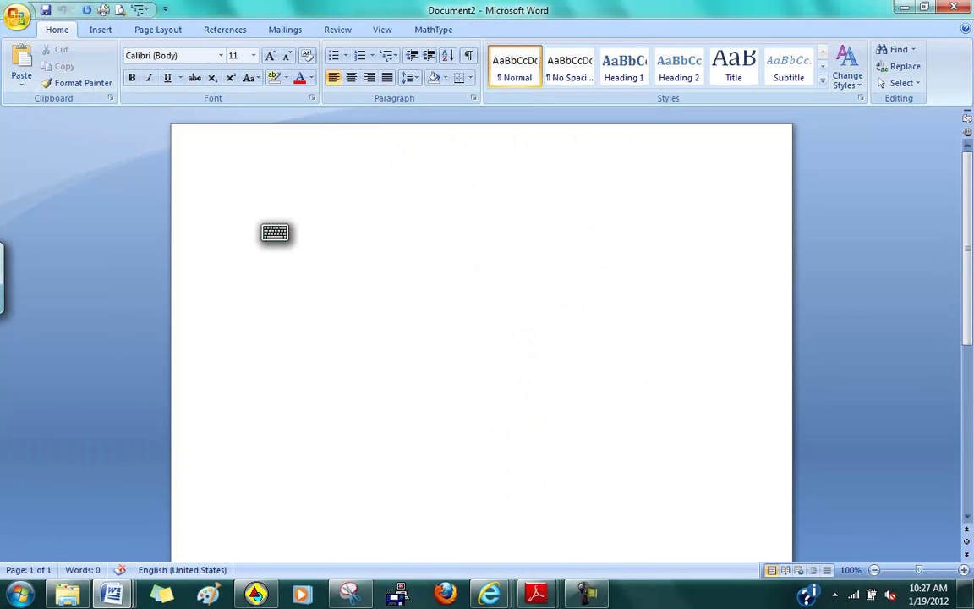
{"action": "key", "text": "alt+f"}
{"action": "left_click", "coordinate": [218, 63]}
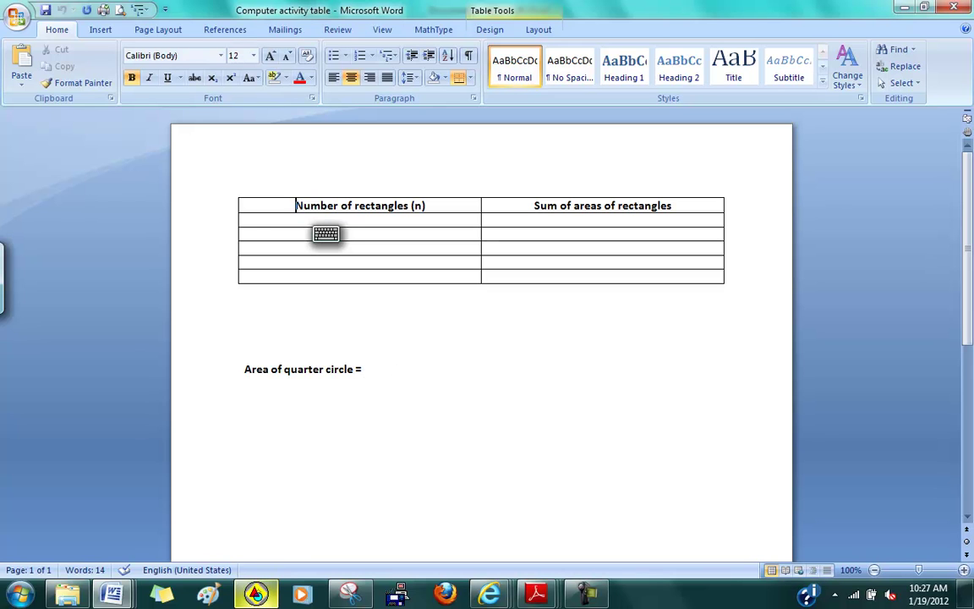
{"action": "left_click", "coordinate": [255, 595]}
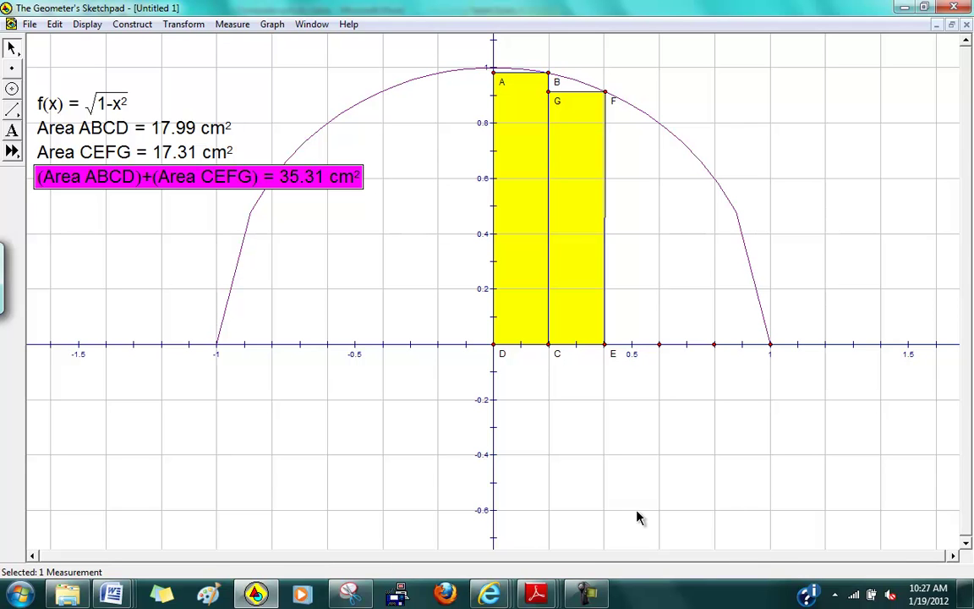